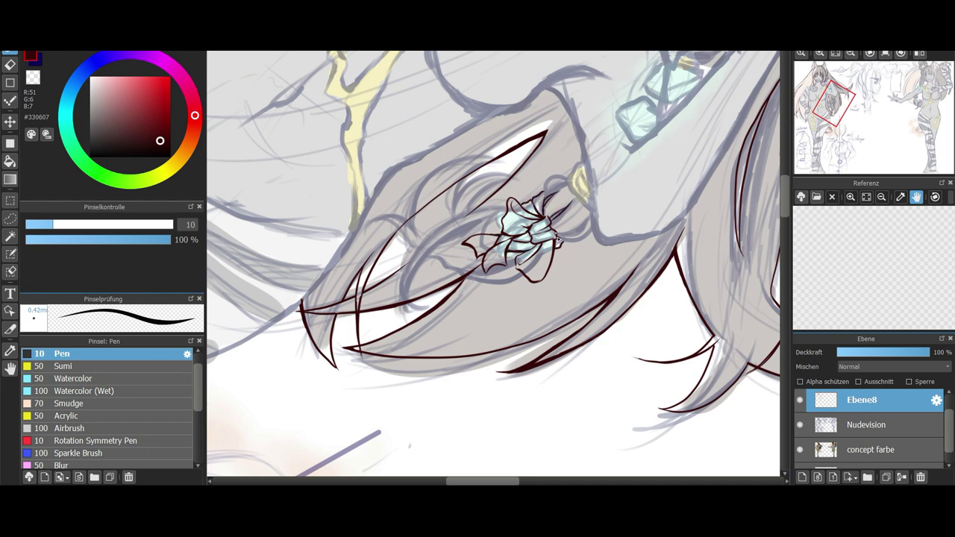
# Ink the hair loops above the bow and the edge of the yellow band on the Ebene8 layer
pyautogui.moveTo(545, 195); pyautogui.dragTo(565, 184)
pyautogui.moveTo(556, 217)
pyautogui.mouseDown()
pyautogui.moveTo(591, 224)
pyautogui.moveTo(586, 236)
pyautogui.mouseUp()
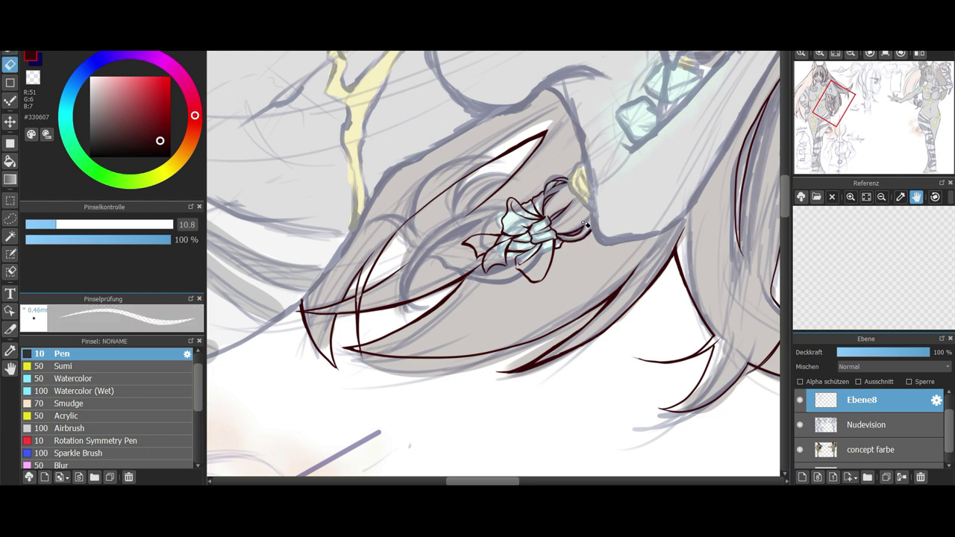
pyautogui.moveTo(574, 169); pyautogui.dragTo(588, 207)
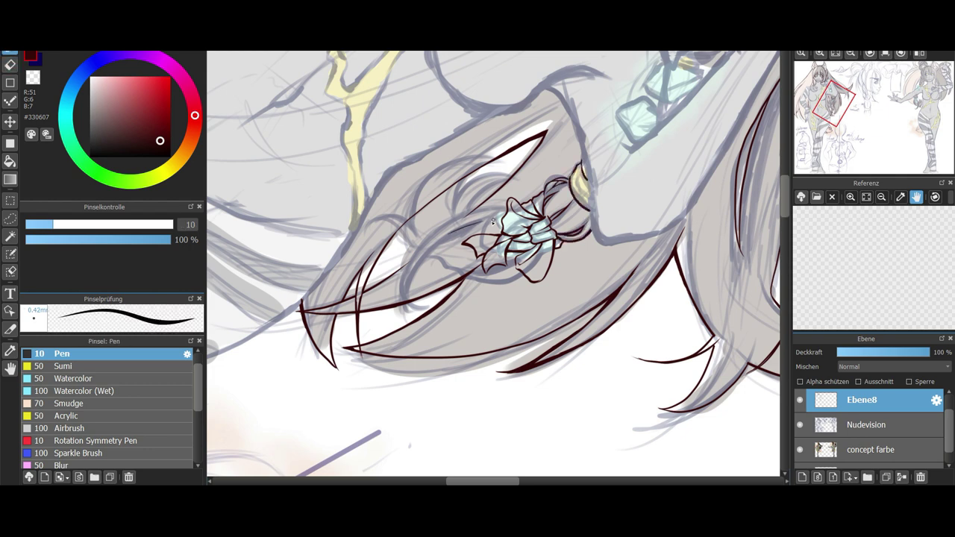
# Ink the curls and loose strands around the bow, following the sketched hair with the 10 px Pen
pyautogui.moveTo(440, 251); pyautogui.dragTo(486, 224)
pyautogui.moveTo(409, 300); pyautogui.dragTo(506, 212)
pyautogui.moveTo(445, 244); pyautogui.dragTo(478, 226)
pyautogui.moveTo(381, 253)
pyautogui.mouseDown()
pyautogui.moveTo(361, 239)
pyautogui.moveTo(343, 243)
pyautogui.moveTo(371, 221)
pyautogui.mouseUp()
pyautogui.moveTo(360, 231); pyautogui.dragTo(412, 219)
pyautogui.moveTo(471, 214); pyautogui.dragTo(512, 180)
pyautogui.moveTo(513, 179)
pyautogui.mouseDown()
pyautogui.moveTo(460, 191)
pyautogui.moveTo(456, 211)
pyautogui.mouseUp()
pyautogui.moveTo(490, 154)
pyautogui.mouseDown()
pyautogui.moveTo(407, 218)
pyautogui.moveTo(455, 186)
pyautogui.mouseUp()
pyautogui.press('e')
pyautogui.press('b')
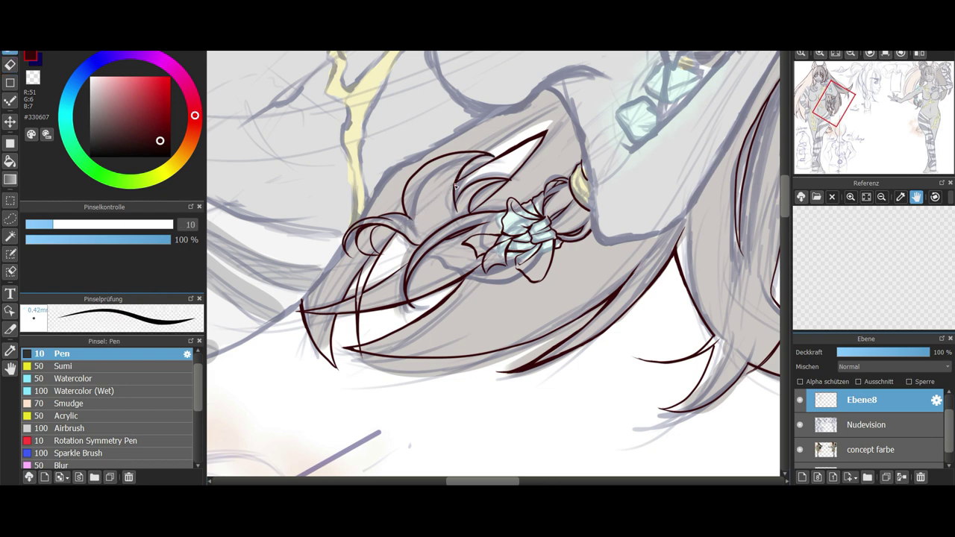
pyautogui.moveTo(427, 256); pyautogui.dragTo(522, 278)
pyautogui.press('e')
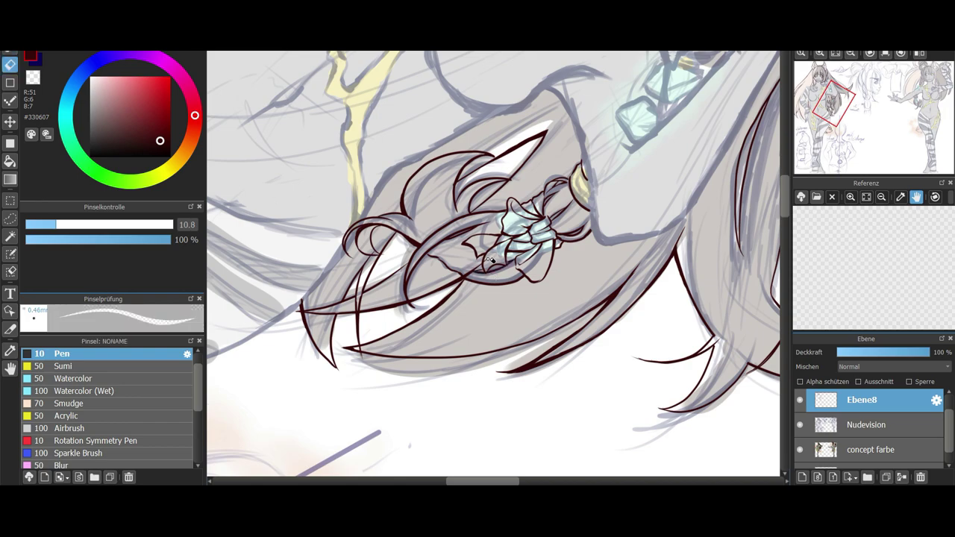
# Check the line art in the full upright view by toggling the visibility of the Nudevision and concept farbe layers
pyautogui.click(835, 53)
pyautogui.click(885, 52)
pyautogui.click(800, 425)
pyautogui.click(800, 450)
pyautogui.click(800, 450)
pyautogui.click(800, 426)
# Ink the crescent-shaped fur marking on the upper chest and trim its upper edge with the eraser
pyautogui.scroll(5, 767, 187)
pyautogui.click(824, 124)
pyautogui.moveTo(824, 124); pyautogui.dragTo(815, 118)
pyautogui.press('b')
pyautogui.press('e')
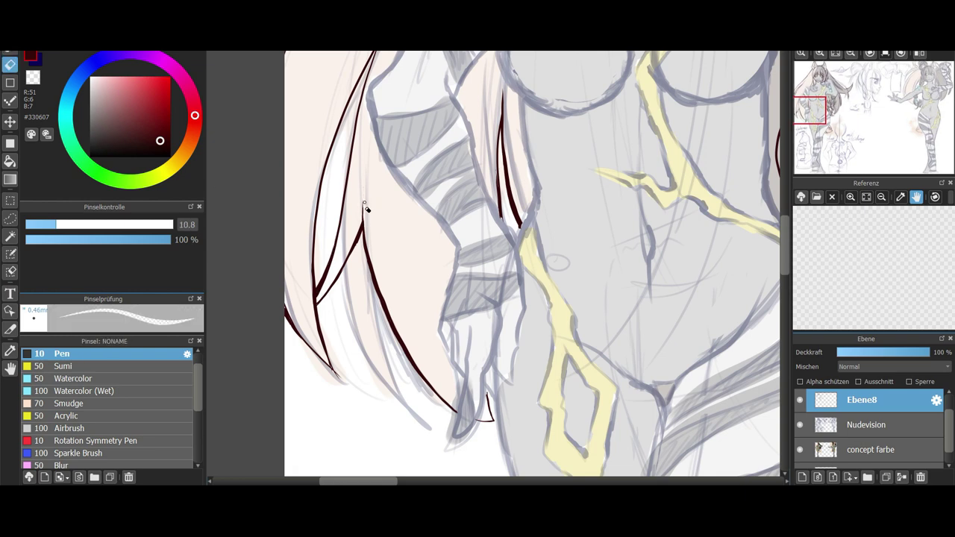
pyautogui.scroll(-3, 402, 179)
pyautogui.press('b')
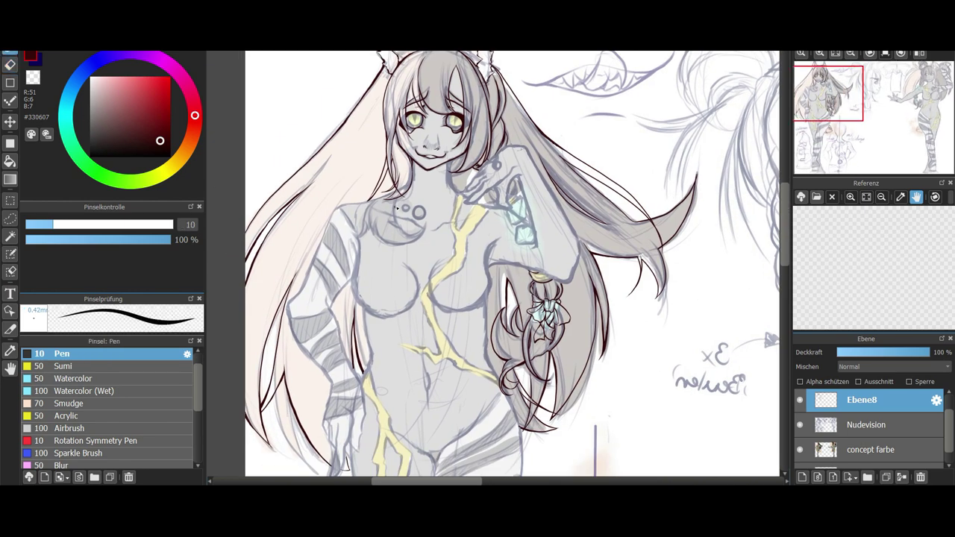
pyautogui.moveTo(373, 228)
pyautogui.mouseDown()
pyautogui.moveTo(391, 244)
pyautogui.moveTo(421, 229)
pyautogui.mouseUp()
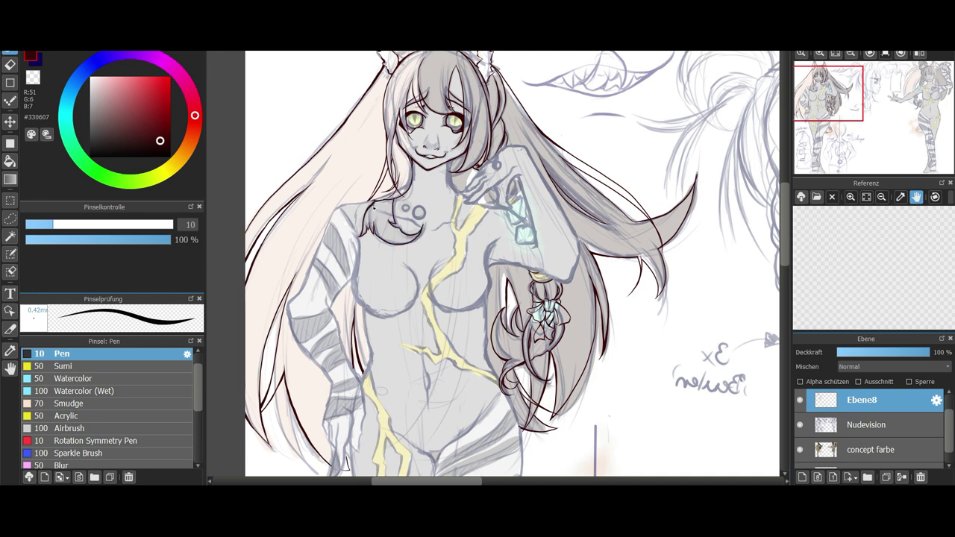
pyautogui.scroll(2, 367, 215)
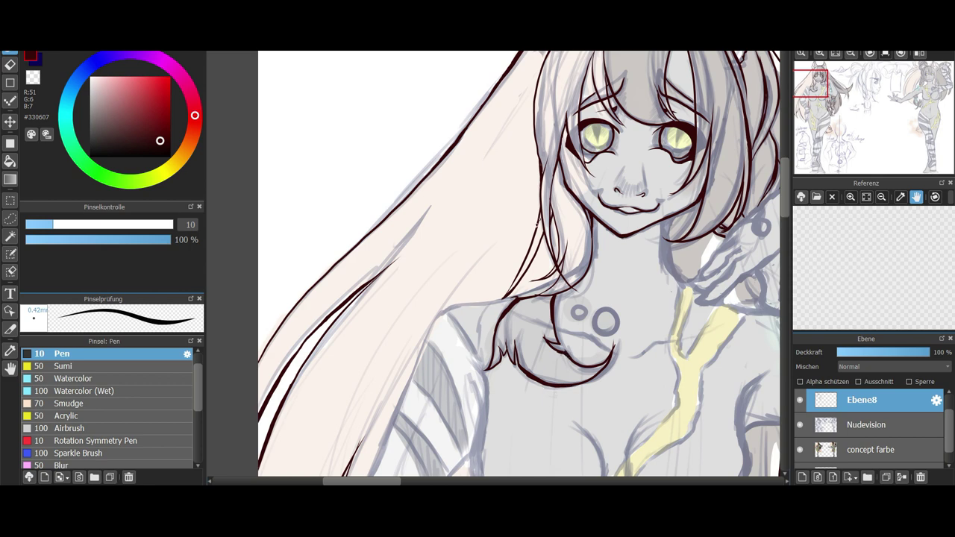
pyautogui.press('e')
pyautogui.moveTo(506, 319); pyautogui.dragTo(519, 304)
# Ink the start of the shoulder line and the two small circles above the chest marking
pyautogui.press('b')
pyautogui.moveTo(445, 312); pyautogui.dragTo(512, 301)
pyautogui.scroll(1, 605, 328)
pyautogui.moveTo(609, 310)
pyautogui.mouseDown()
pyautogui.moveTo(606, 335)
pyautogui.moveTo(594, 326)
pyautogui.moveTo(616, 331)
pyautogui.moveTo(609, 309)
pyautogui.mouseUp()
pyautogui.scroll(-1, 605, 329)
pyautogui.hotkey('ctrl', 'z')
# Ink the outer contour of the shoulder and upper part of the striped arm in a rotated view
pyautogui.press('Left')
pyautogui.press('Left')
pyautogui.press('Right')
pyautogui.press('Right')
pyautogui.press('Right')
pyautogui.press('Right')
pyautogui.moveTo(542, 126); pyautogui.dragTo(447, 185)
pyautogui.moveTo(342, 263)
pyautogui.mouseDown()
pyautogui.moveTo(357, 235)
pyautogui.moveTo(431, 196)
pyautogui.mouseUp()
pyautogui.moveTo(494, 149); pyautogui.dragTo(534, 126)
pyautogui.press('e')
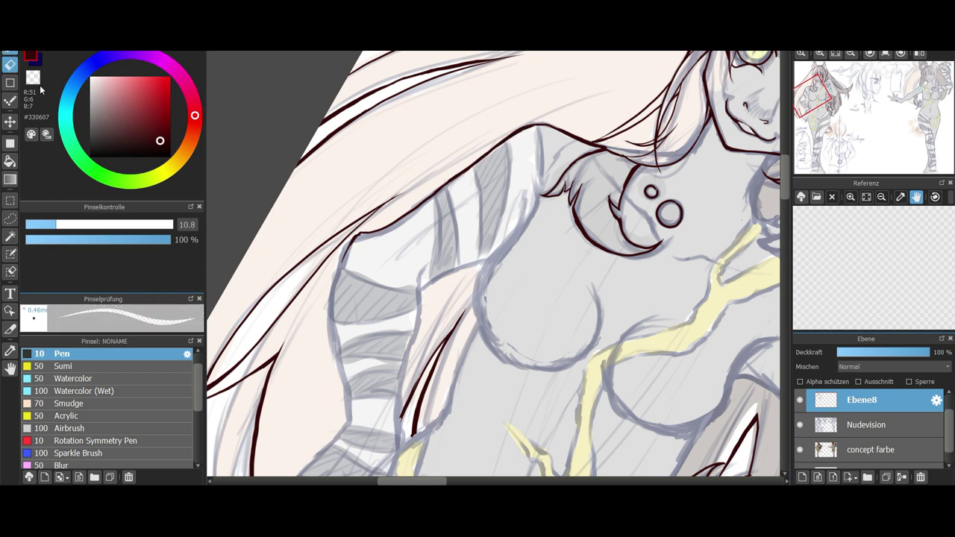
# Ink both sides of the striped arm toward the wrist and the contour under the armpit
pyautogui.press('p')
pyautogui.moveTo(356, 235); pyautogui.dragTo(345, 425)
pyautogui.moveTo(419, 271); pyautogui.dragTo(394, 440)
pyautogui.moveTo(419, 289); pyautogui.dragTo(479, 262)
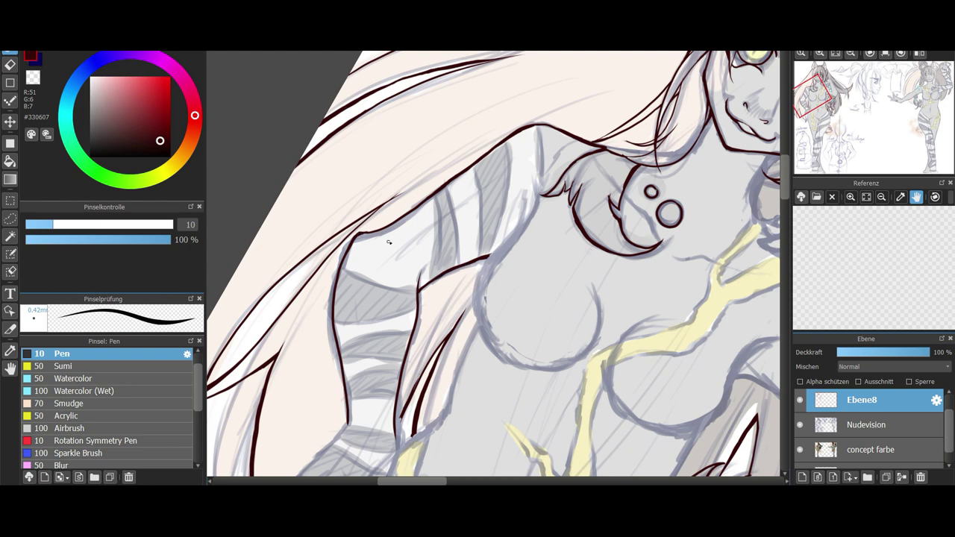
# Ink the wrist, back of the hand and fingers of the lowered striped arm
pyautogui.moveTo(388, 241); pyautogui.dragTo(457, 72)
pyautogui.moveTo(415, 252); pyautogui.dragTo(355, 339)
pyautogui.moveTo(369, 320); pyautogui.dragTo(358, 366)
pyautogui.moveTo(385, 325); pyautogui.dragTo(322, 408)
pyautogui.moveTo(321, 407); pyautogui.dragTo(386, 370)
pyautogui.moveTo(470, 265)
pyautogui.mouseDown()
pyautogui.moveTo(447, 331)
pyautogui.moveTo(394, 397)
pyautogui.mouseUp()
pyautogui.moveTo(421, 329); pyautogui.dragTo(357, 452)
# Ink the side of the torso down to the waist beside the striped forearm
pyautogui.moveTo(546, 151); pyautogui.dragTo(466, 279)
pyautogui.moveTo(514, 231); pyautogui.dragTo(484, 264)
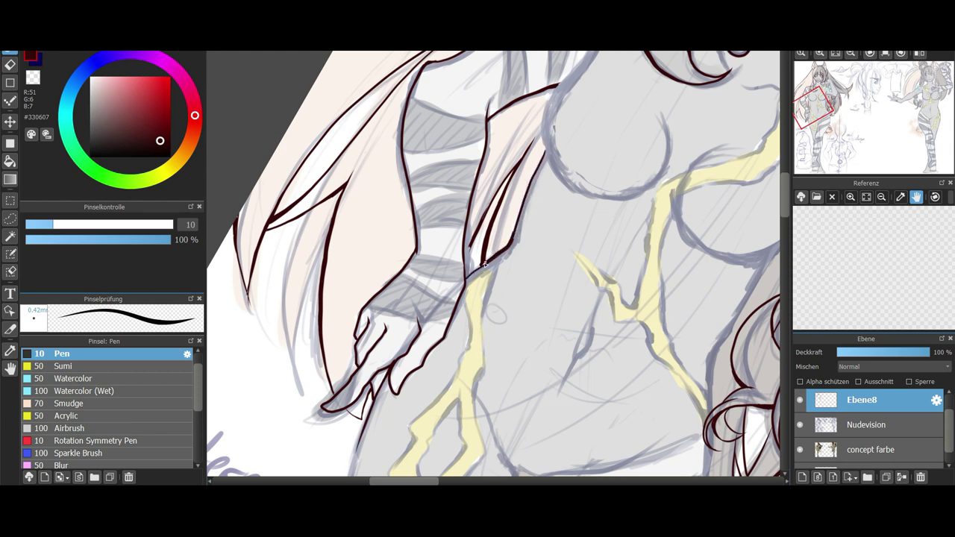
pyautogui.moveTo(485, 213); pyautogui.dragTo(464, 263)
# Ink the outer and lower contour of the breast nearest the striped arm
pyautogui.click(825, 136)
pyautogui.moveTo(829, 109); pyautogui.dragTo(821, 97)
pyautogui.moveTo(376, 213); pyautogui.dragTo(372, 303)
pyautogui.moveTo(328, 342); pyautogui.dragTo(315, 377)
pyautogui.moveTo(371, 298)
pyautogui.mouseDown()
pyautogui.moveTo(331, 343)
pyautogui.moveTo(410, 453)
pyautogui.moveTo(438, 407)
pyautogui.mouseUp()
# Mirror and rotate the canvas, ink the contour of the other breast, and tidy its lower edge with the eraser
pyautogui.click(919, 53)
pyautogui.moveTo(824, 116); pyautogui.dragTo(819, 93)
pyautogui.press('Right')
pyautogui.press('Right')
pyautogui.press('Right')
pyautogui.press('Right')
pyautogui.press('Right')
pyautogui.press('Right')
pyautogui.moveTo(447, 124)
pyautogui.mouseDown()
pyautogui.moveTo(446, 152)
pyautogui.moveTo(379, 185)
pyautogui.mouseUp()
pyautogui.hotkey('ctrl', 'z')
pyautogui.moveTo(447, 151)
pyautogui.mouseDown()
pyautogui.moveTo(356, 284)
pyautogui.moveTo(469, 256)
pyautogui.mouseUp()
pyautogui.hotkey('ctrl', '0')
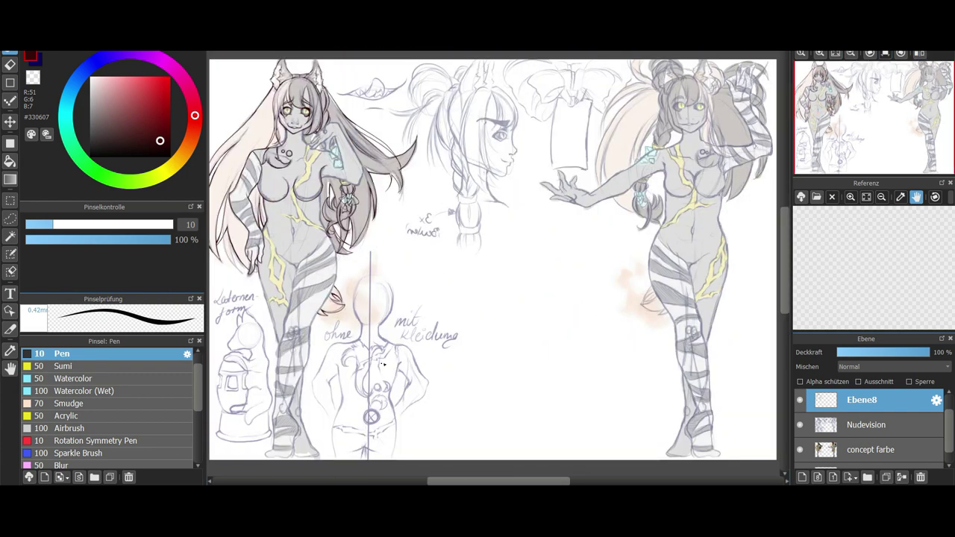
pyautogui.scroll(4, 448, 316)
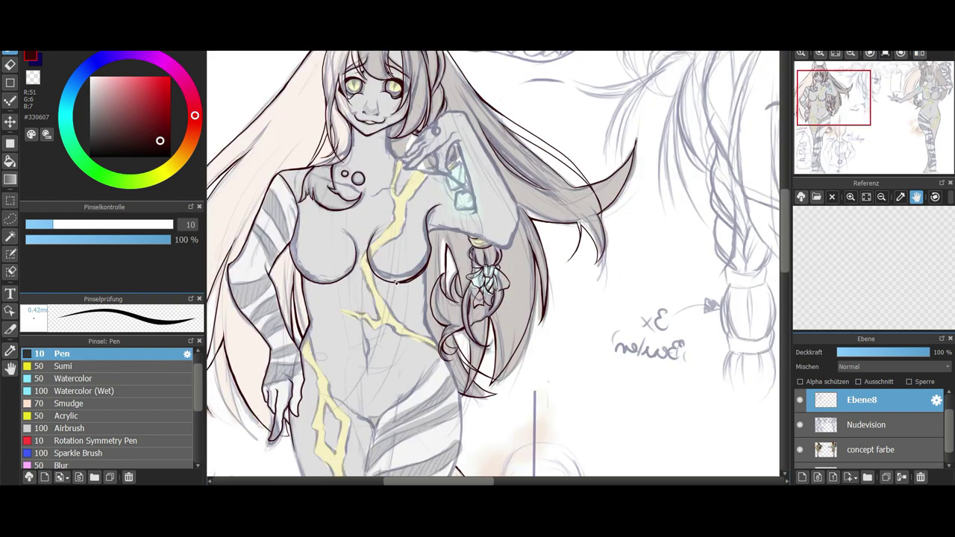
pyautogui.press('e')
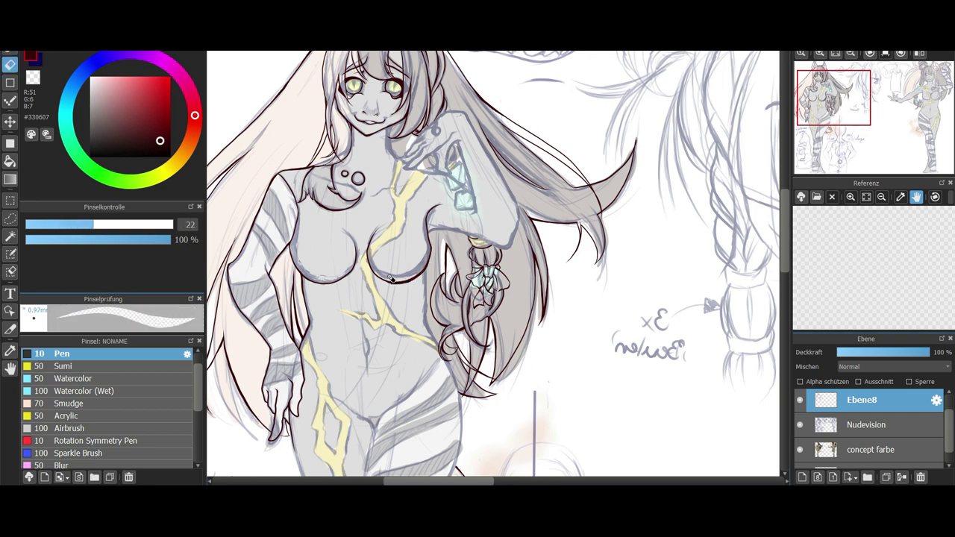
pyautogui.press('b')
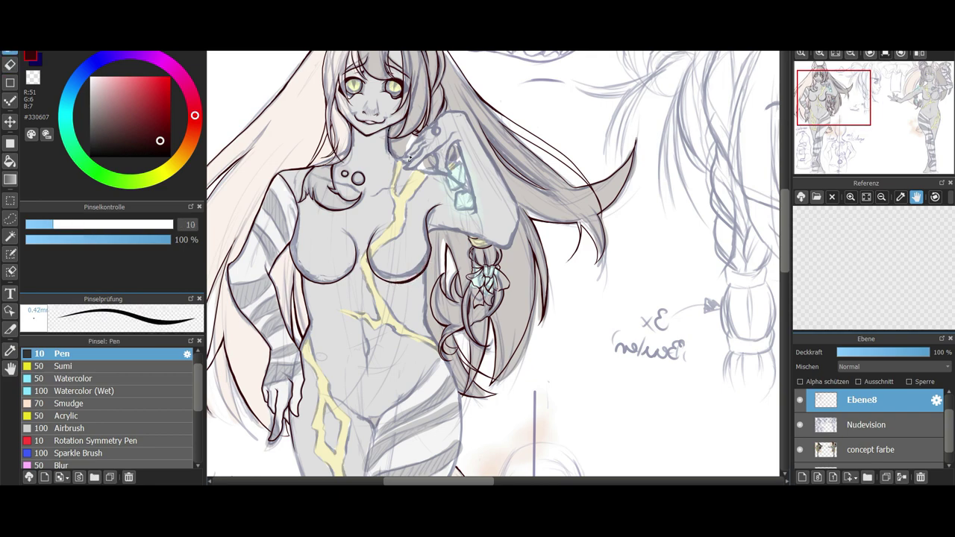
# Ink the back and fingers of the raised hand beside the chin in the mirrored view
pyautogui.hotkey('ctrl', '+')
pyautogui.hotkey('ctrl', '+')
pyautogui.click(919, 52)
pyautogui.click(825, 102)
pyautogui.moveTo(509, 63); pyautogui.dragTo(493, 124)
pyautogui.hotkey('ctrl', 'z')
pyautogui.click(827, 105)
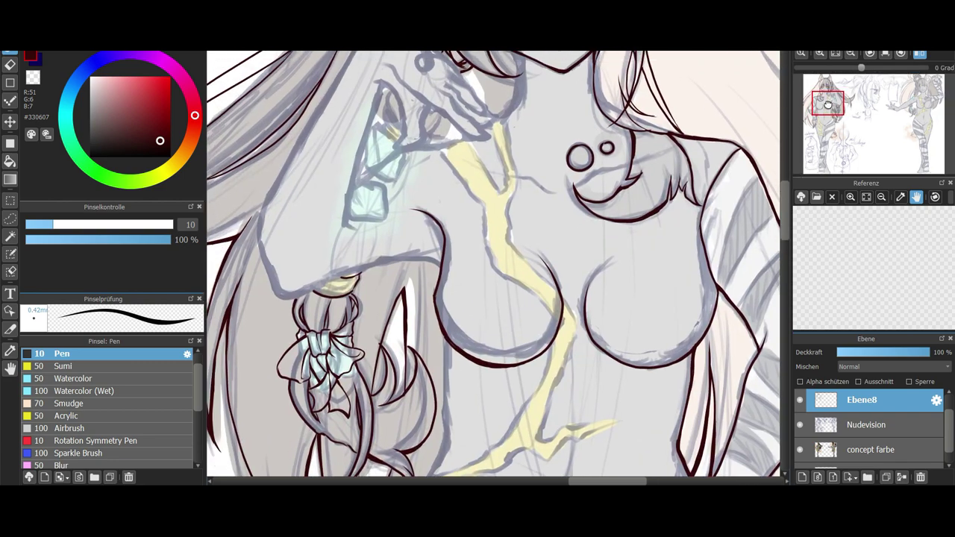
pyautogui.moveTo(827, 105); pyautogui.dragTo(823, 86)
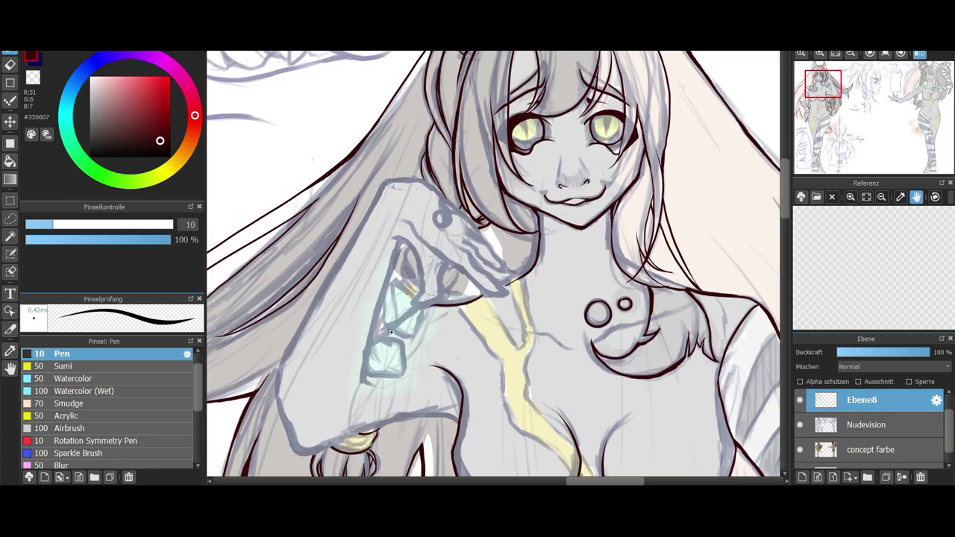
pyautogui.moveTo(397, 222)
pyautogui.mouseDown()
pyautogui.moveTo(467, 279)
pyautogui.moveTo(461, 252)
pyautogui.moveTo(484, 296)
pyautogui.mouseUp()
pyautogui.moveTo(464, 239); pyautogui.dragTo(504, 288)
pyautogui.moveTo(474, 228); pyautogui.dragTo(497, 266)
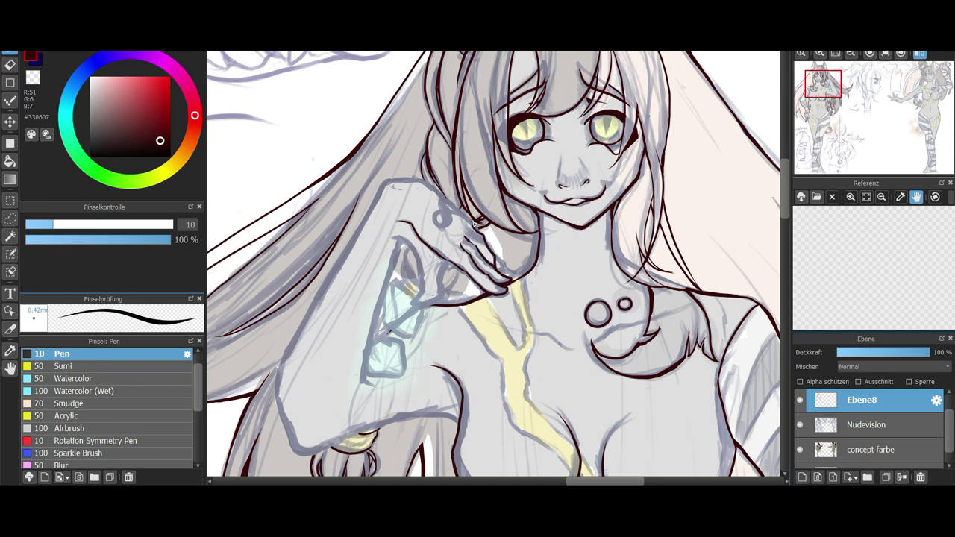
# Rotate the view and ink the wrist, palm and thumb of the raised hand
pyautogui.press('Left')
pyautogui.press('Right')
pyautogui.press('Right')
pyautogui.press('Right')
pyautogui.moveTo(527, 169); pyautogui.dragTo(515, 224)
pyautogui.moveTo(513, 130); pyautogui.dragTo(526, 172)
pyautogui.moveTo(466, 168)
pyautogui.mouseDown()
pyautogui.moveTo(430, 212)
pyautogui.moveTo(435, 229)
pyautogui.moveTo(467, 248)
pyautogui.mouseUp()
# Ink the raised arm's outline around the elbow to the armpit and the two crystals on the arm
pyautogui.moveTo(232, 190)
pyautogui.mouseDown()
pyautogui.moveTo(379, 129)
pyautogui.moveTo(514, 135)
pyautogui.mouseUp()
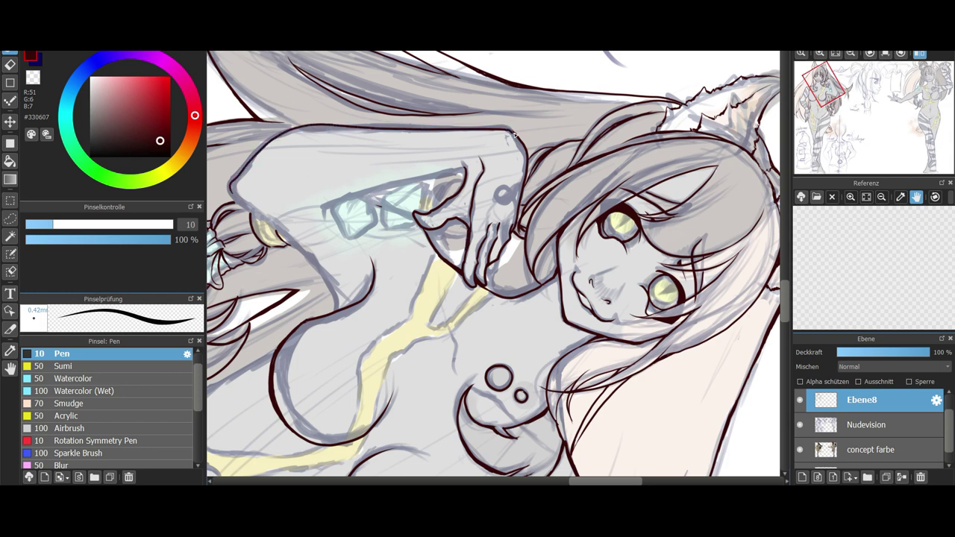
pyautogui.moveTo(458, 170); pyautogui.dragTo(305, 215)
pyautogui.moveTo(233, 194); pyautogui.dragTo(333, 308)
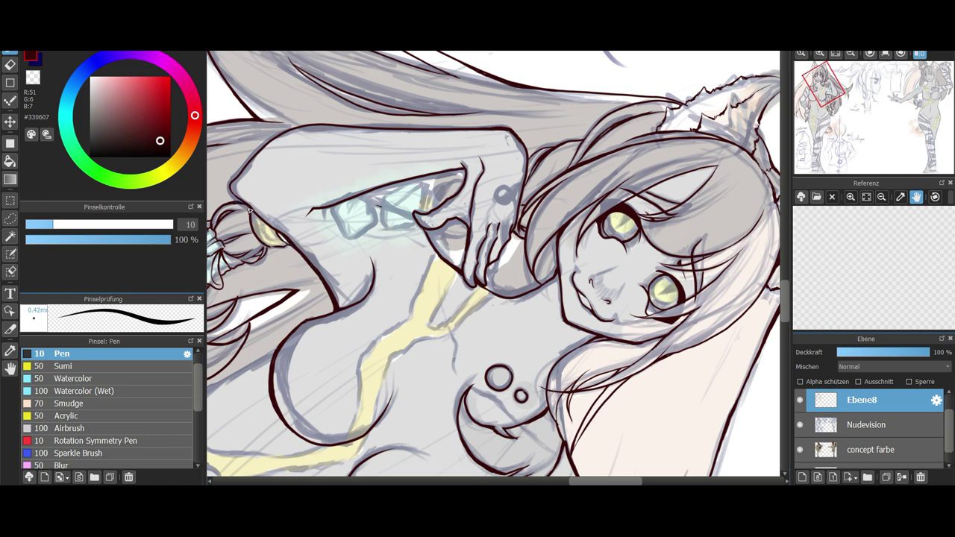
pyautogui.moveTo(384, 227)
pyautogui.mouseDown()
pyautogui.moveTo(404, 188)
pyautogui.moveTo(341, 201)
pyautogui.mouseUp()
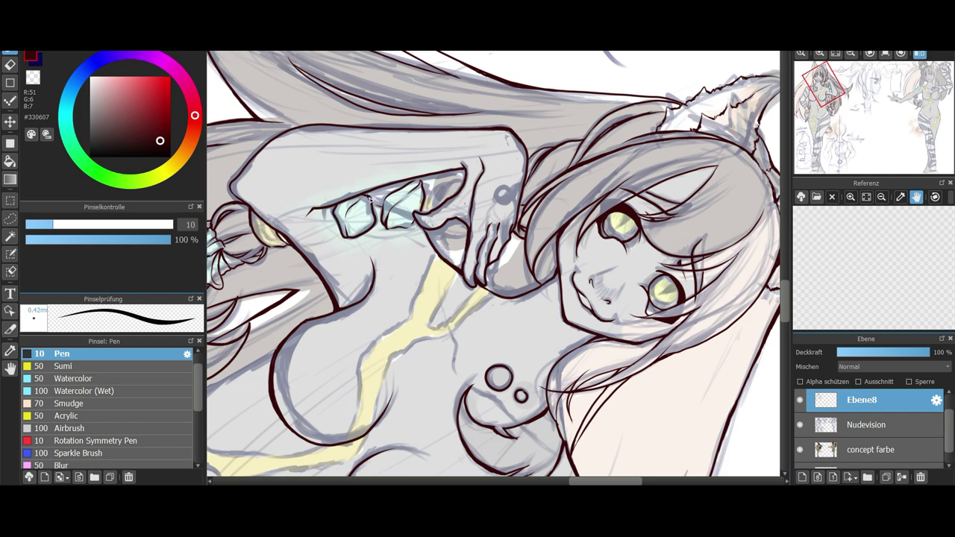
# Ink both edges of the yellow crack running from the neck down across the chest
pyautogui.moveTo(437, 252)
pyautogui.mouseDown()
pyautogui.moveTo(390, 336)
pyautogui.moveTo(349, 443)
pyautogui.mouseUp()
pyautogui.moveTo(456, 276)
pyautogui.mouseDown()
pyautogui.moveTo(479, 290)
pyautogui.moveTo(416, 345)
pyautogui.moveTo(375, 422)
pyautogui.mouseUp()
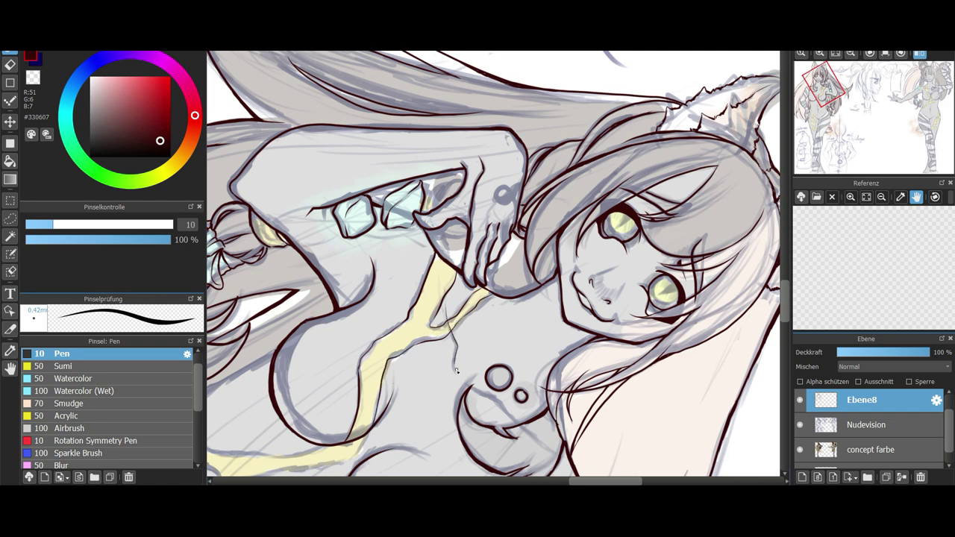
pyautogui.click(919, 52)
pyautogui.moveTo(521, 274); pyautogui.dragTo(466, 315)
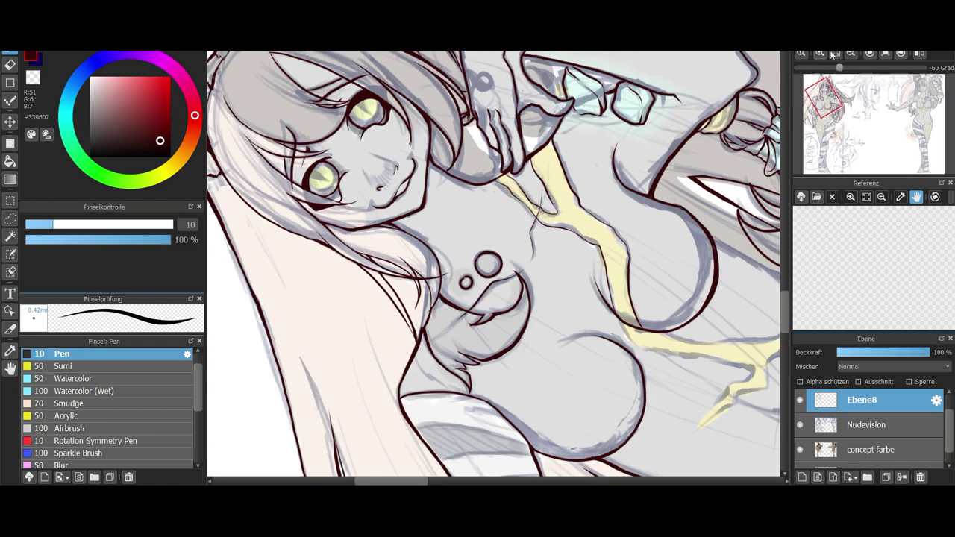
# Review the whole upright drawing, toggling the Nudevision and concept farbe layers to compare the lines
pyautogui.click(835, 53)
pyautogui.click(886, 53)
pyautogui.click(801, 426)
pyautogui.click(801, 450)
pyautogui.click(800, 450)
pyautogui.click(800, 425)
# Ink the yellow crack across the belly and the torso side from below the raised arm to the hip
pyautogui.click(819, 53)
pyautogui.click(825, 119)
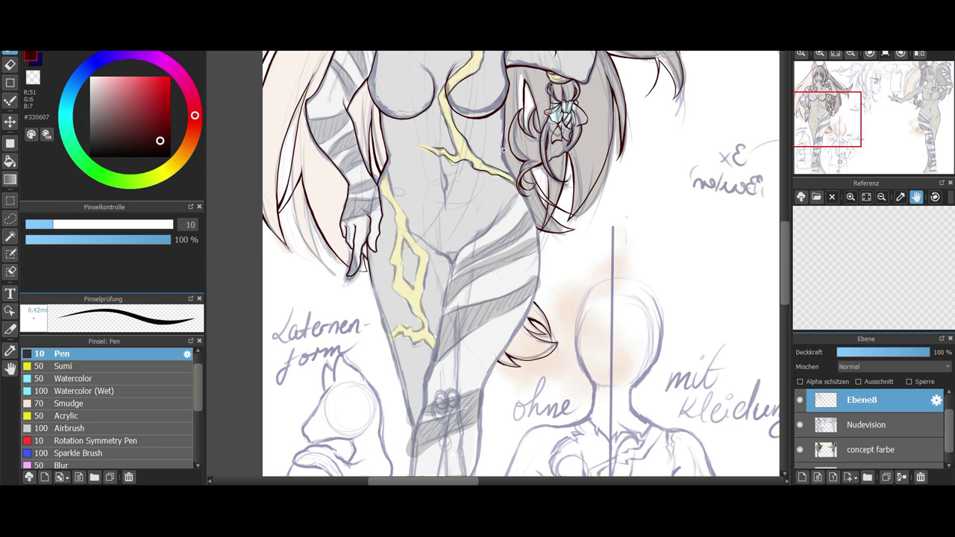
pyautogui.scroll(2, 539, 146)
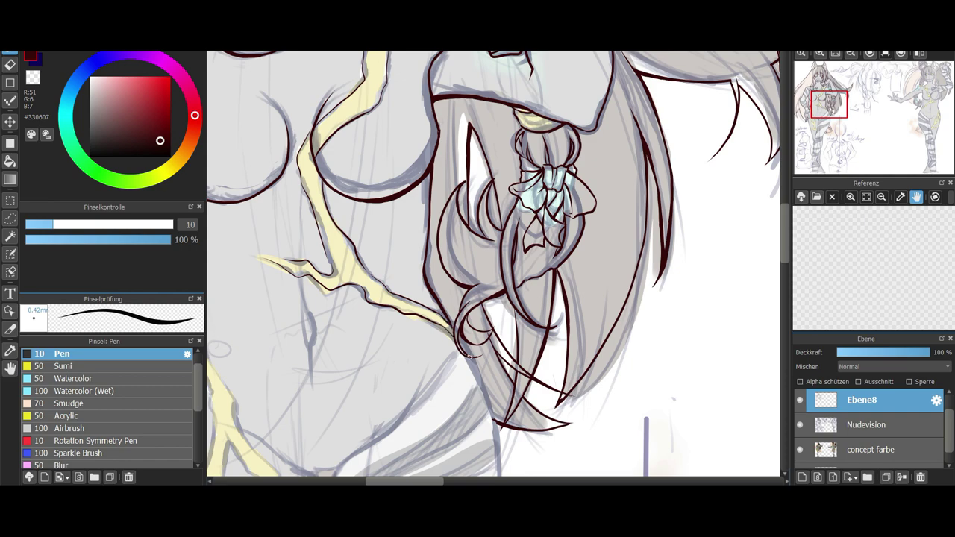
pyautogui.moveTo(461, 343); pyautogui.dragTo(485, 396)
# Ink the outer contour of the striped thigh from the hip down toward the knee
pyautogui.click(832, 124)
pyautogui.scroll(1, 504, 216)
pyautogui.moveTo(505, 191); pyautogui.dragTo(522, 255)
pyautogui.hotkey('ctrl', 'z')
pyautogui.moveTo(510, 218); pyautogui.dragTo(526, 322)
pyautogui.click(830, 125)
pyautogui.moveTo(608, 237)
pyautogui.mouseDown()
pyautogui.moveTo(593, 348)
pyautogui.moveTo(578, 289)
pyautogui.moveTo(543, 355)
pyautogui.mouseUp()
pyautogui.click(825, 125)
pyautogui.moveTo(830, 131); pyautogui.dragTo(827, 139)
pyautogui.moveTo(551, 214); pyautogui.dragTo(493, 355)
# Continue the striped leg's outer contour down to the ankle and ink the toes of its foot
pyautogui.click(817, 139)
pyautogui.moveTo(627, 216); pyautogui.dragTo(611, 420)
pyautogui.click(817, 150)
pyautogui.moveTo(730, 178); pyautogui.dragTo(619, 452)
pyautogui.hotkey('ctrl', 'z')
pyautogui.click(808, 160)
pyautogui.moveTo(670, 218)
pyautogui.mouseDown()
pyautogui.moveTo(689, 475)
pyautogui.moveTo(539, 344)
pyautogui.mouseUp()
pyautogui.moveTo(377, 381)
pyautogui.mouseDown()
pyautogui.moveTo(422, 398)
pyautogui.moveTo(514, 390)
pyautogui.moveTo(539, 336)
pyautogui.mouseUp()
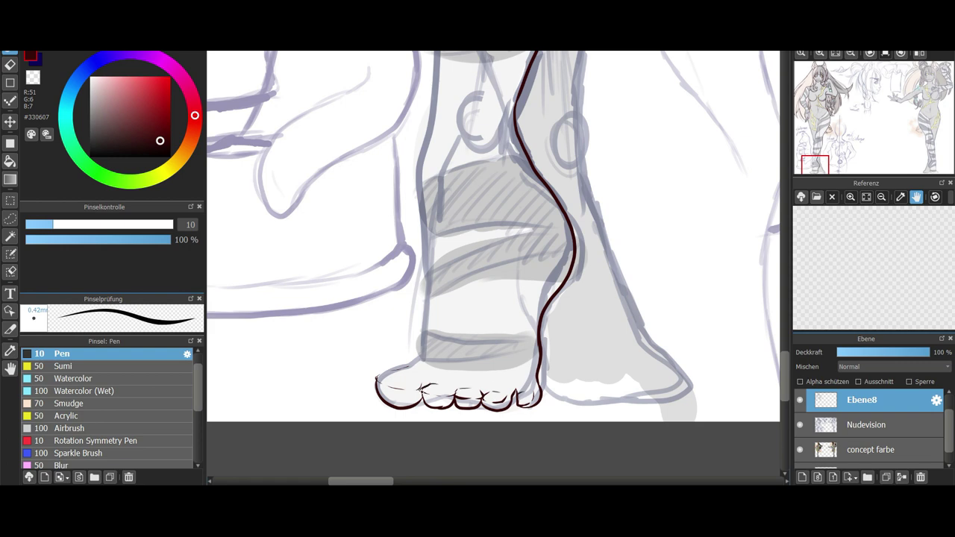
# Ink the striped leg's inner contour from the foot up to the top of the thigh
pyautogui.moveTo(408, 367); pyautogui.dragTo(429, 276)
pyautogui.moveTo(433, 112); pyautogui.dragTo(428, 284)
pyautogui.moveTo(447, 179); pyautogui.dragTo(435, 425)
pyautogui.scroll(-1, 493, 264)
pyautogui.moveTo(455, 202); pyautogui.dragTo(485, 411)
pyautogui.moveTo(492, 298); pyautogui.dragTo(492, 170)
pyautogui.moveTo(511, 52); pyautogui.dragTo(462, 436)
pyautogui.moveTo(537, 105); pyautogui.dragTo(446, 457)
pyautogui.moveTo(415, 411); pyautogui.dragTo(445, 293)
# Ink the creases where both thighs meet the lower belly and hide the Nudevision sketch layer
pyautogui.moveTo(496, 141)
pyautogui.mouseDown()
pyautogui.moveTo(468, 185)
pyautogui.moveTo(595, 53)
pyautogui.mouseUp()
pyautogui.hotkey('ctrl', 'z')
pyautogui.hotkey('ctrl', 'z')
pyautogui.moveTo(482, 156)
pyautogui.mouseDown()
pyautogui.moveTo(440, 307)
pyautogui.moveTo(343, 113)
pyautogui.mouseUp()
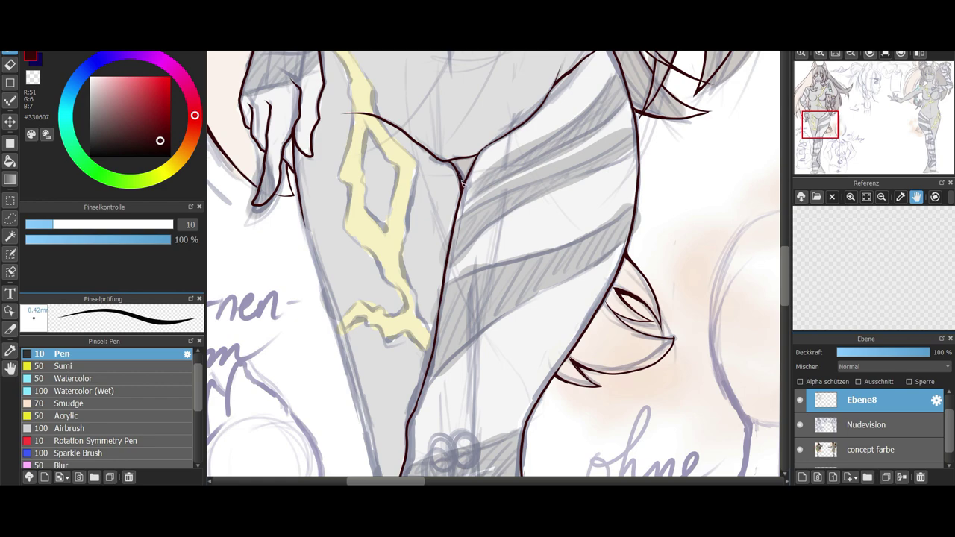
pyautogui.moveTo(481, 177); pyautogui.dragTo(521, 146)
pyautogui.moveTo(339, 180)
pyautogui.mouseDown()
pyautogui.moveTo(423, 477)
pyautogui.moveTo(551, 404)
pyautogui.moveTo(525, 317)
pyautogui.mouseUp()
pyautogui.click(835, 54)
pyautogui.moveTo(800, 424)
pyautogui.mouseDown()
pyautogui.moveTo(800, 450)
pyautogui.moveTo(800, 425)
pyautogui.mouseUp()
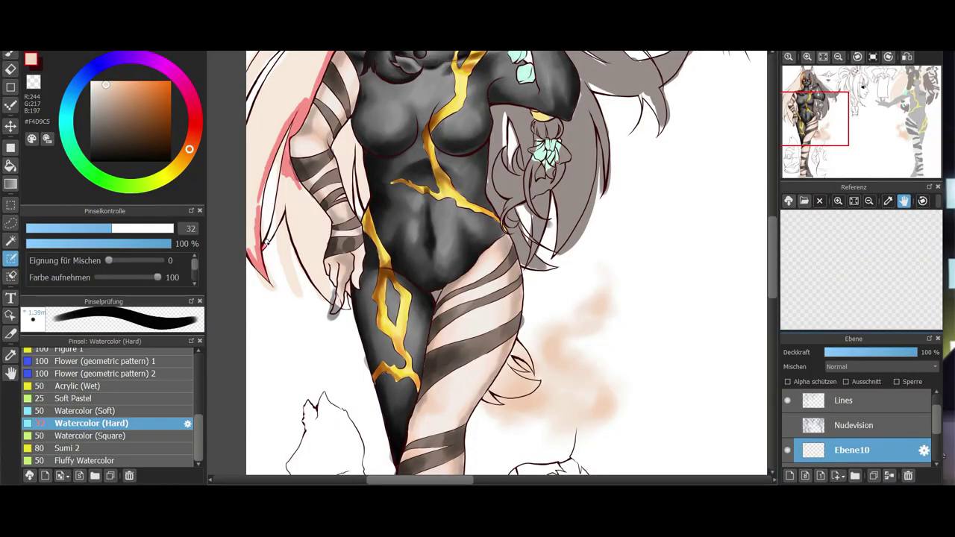
# Mark a selection along the edges of the long peach hair strands around the lowered striped arm
pyautogui.moveTo(267, 243)
pyautogui.mouseDown()
pyautogui.moveTo(282, 175)
pyautogui.moveTo(264, 248)
pyautogui.mouseUp()
pyautogui.moveTo(284, 180)
pyautogui.mouseDown()
pyautogui.moveTo(296, 247)
pyautogui.moveTo(331, 299)
pyautogui.moveTo(327, 215)
pyautogui.mouseUp()
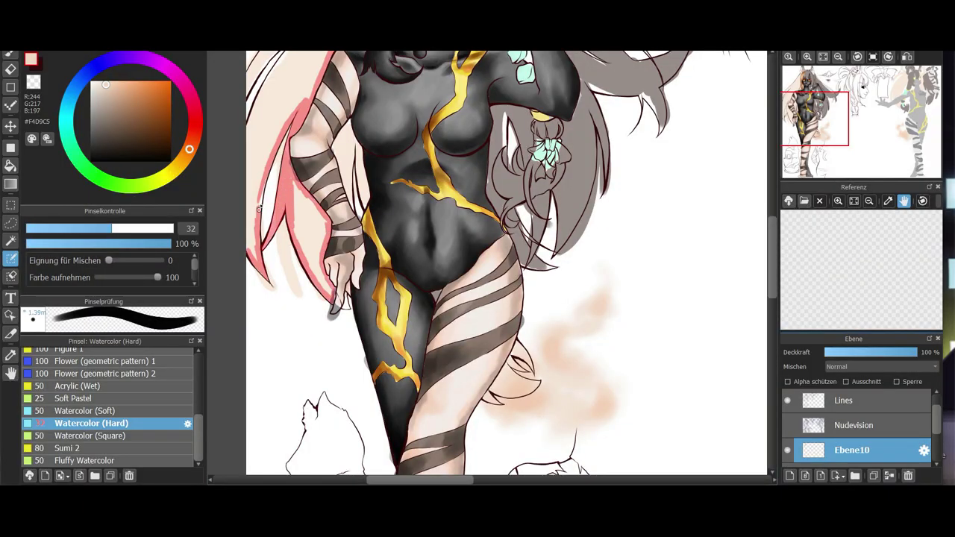
pyautogui.moveTo(253, 133)
pyautogui.mouseDown()
pyautogui.moveTo(269, 76)
pyautogui.moveTo(293, 52)
pyautogui.mouseUp()
pyautogui.moveTo(245, 94); pyautogui.dragTo(276, 52)
pyautogui.moveTo(327, 258); pyautogui.dragTo(313, 345)
pyautogui.moveTo(258, 128)
pyautogui.mouseDown()
pyautogui.moveTo(310, 81)
pyautogui.moveTo(305, 106)
pyautogui.mouseUp()
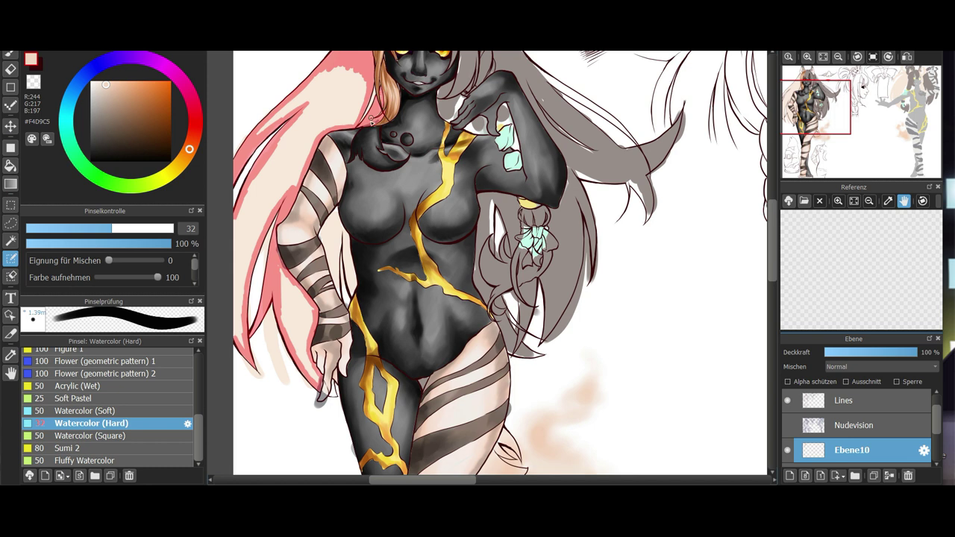
# Extend the selection over the whole peach hair mass down to the fingers, using brush size 23 for the detail there
pyautogui.moveTo(339, 290)
pyautogui.mouseDown()
pyautogui.moveTo(328, 218)
pyautogui.moveTo(343, 225)
pyautogui.moveTo(355, 283)
pyautogui.mouseUp()
pyautogui.press(']')
pyautogui.moveTo(349, 109)
pyautogui.mouseDown()
pyautogui.moveTo(341, 68)
pyautogui.moveTo(325, 126)
pyautogui.moveTo(246, 223)
pyautogui.moveTo(242, 343)
pyautogui.moveTo(260, 209)
pyautogui.moveTo(336, 71)
pyautogui.moveTo(350, 123)
pyautogui.mouseUp()
pyautogui.hotkey('ctrl', 'z')
pyautogui.moveTo(284, 273); pyautogui.dragTo(317, 379)
pyautogui.press('[')
pyautogui.press('[')
pyautogui.press('[')
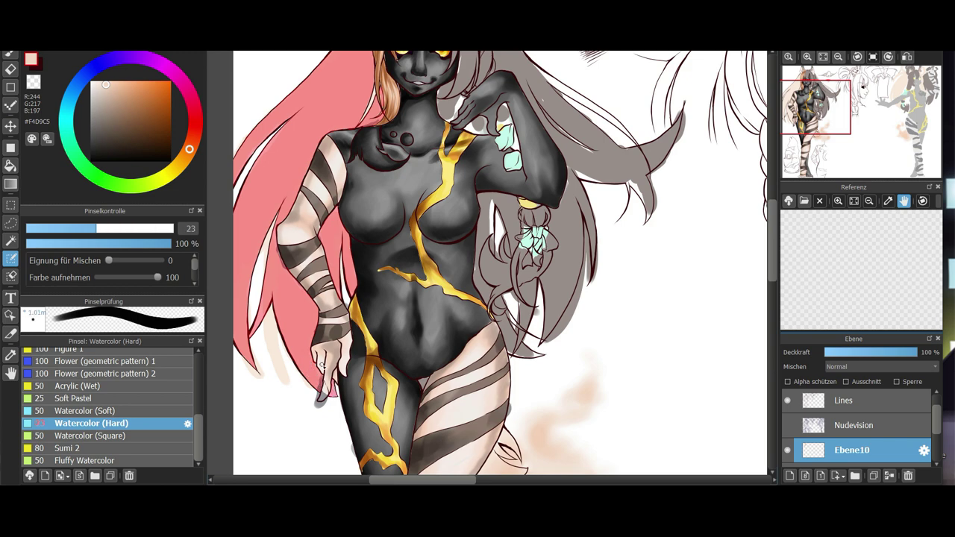
# Fill the selected long hair with flat #F4D9C5 using the Watercolor (Hard) brush at size 103
pyautogui.scroll(5, 303, 336)
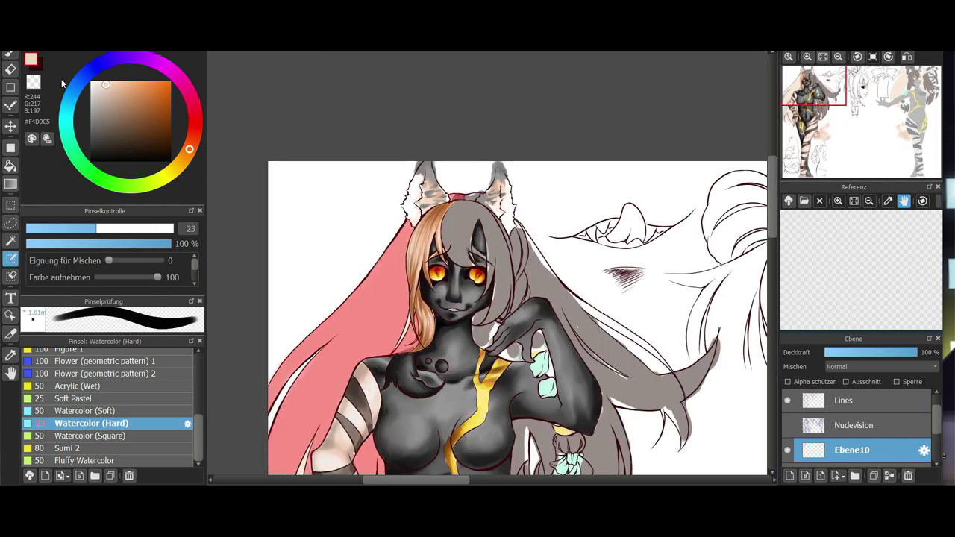
pyautogui.press('b')
pyautogui.press(']')
pyautogui.press(']')
pyautogui.press(']')
pyautogui.press(']')
pyautogui.moveTo(409, 228)
pyautogui.mouseDown()
pyautogui.moveTo(407, 349)
pyautogui.moveTo(294, 417)
pyautogui.moveTo(317, 464)
pyautogui.mouseUp()
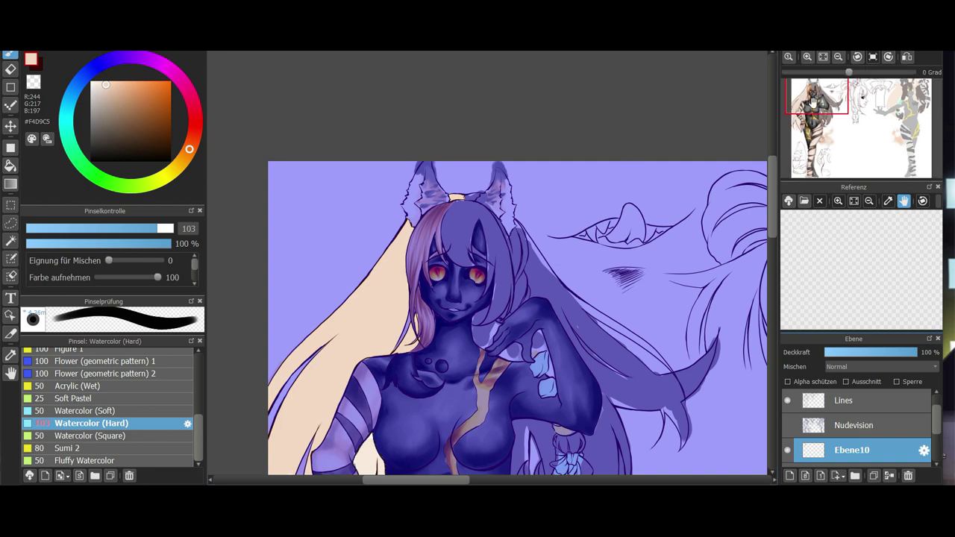
pyautogui.scroll(-5, 632, 158)
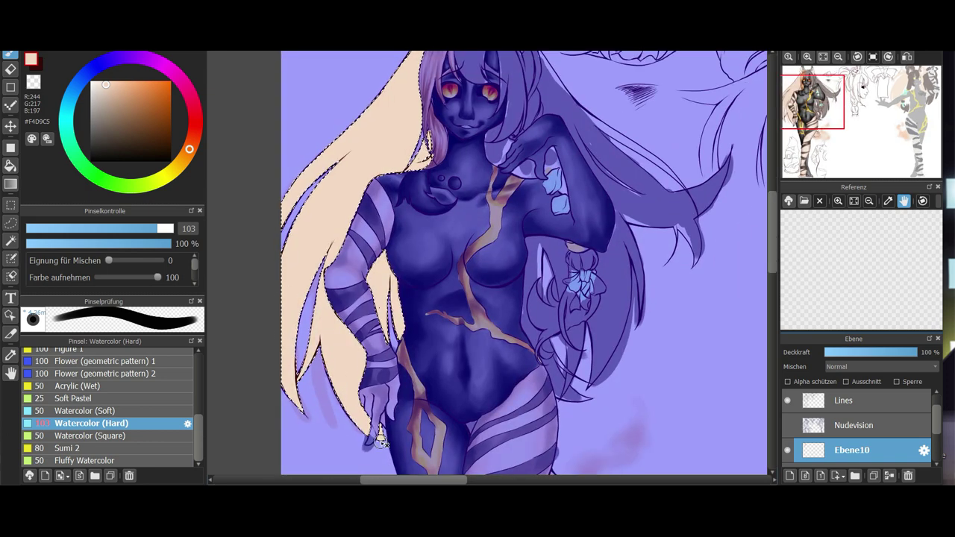
pyautogui.moveTo(395, 261); pyautogui.dragTo(378, 405)
# Paint light orange strands in #FCBF94 along the whole length of the peach hair with the Pencil at size 41
pyautogui.click(124, 82)
pyautogui.moveTo(199, 438); pyautogui.dragTo(199, 375)
pyautogui.click(67, 353)
pyautogui.press(']')
pyautogui.press(']')
pyautogui.press(']')
pyautogui.moveTo(399, 204); pyautogui.dragTo(346, 274)
pyautogui.moveTo(376, 244)
pyautogui.mouseDown()
pyautogui.moveTo(299, 351)
pyautogui.moveTo(284, 448)
pyautogui.moveTo(272, 313)
pyautogui.moveTo(262, 367)
pyautogui.moveTo(271, 456)
pyautogui.moveTo(310, 334)
pyautogui.moveTo(297, 414)
pyautogui.moveTo(285, 383)
pyautogui.mouseUp()
pyautogui.moveTo(410, 114)
pyautogui.mouseDown()
pyautogui.moveTo(398, 166)
pyautogui.moveTo(317, 214)
pyautogui.mouseUp()
pyautogui.moveTo(813, 110); pyautogui.dragTo(807, 117)
pyautogui.moveTo(379, 322); pyautogui.dragTo(394, 384)
pyautogui.moveTo(394, 351); pyautogui.dragTo(416, 419)
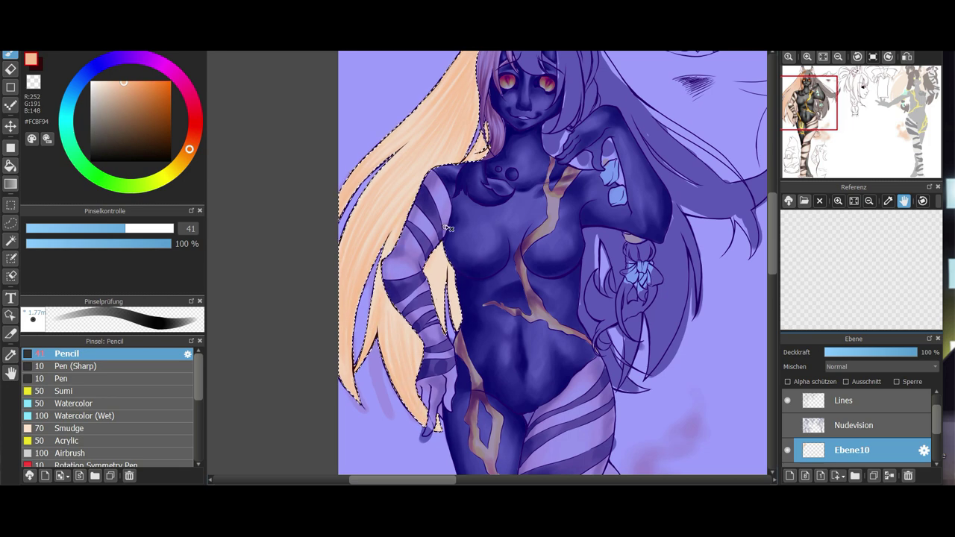
# Add darker strands in #D68F5B through the long peach hair and the tips beside the hip
pyautogui.click(136, 94)
pyautogui.moveTo(804, 104); pyautogui.dragTo(802, 80)
pyautogui.moveTo(488, 217)
pyautogui.mouseDown()
pyautogui.moveTo(462, 259)
pyautogui.moveTo(477, 329)
pyautogui.moveTo(467, 299)
pyautogui.moveTo(485, 224)
pyautogui.moveTo(358, 401)
pyautogui.mouseUp()
pyautogui.moveTo(486, 284); pyautogui.dragTo(478, 347)
pyautogui.moveTo(493, 309); pyautogui.dragTo(488, 329)
pyautogui.moveTo(804, 89); pyautogui.dragTo(801, 111)
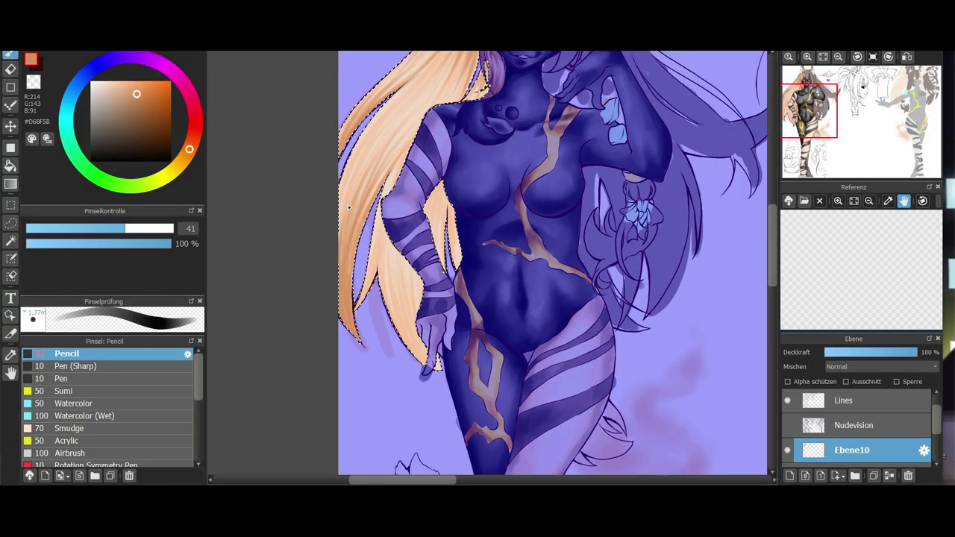
# Deepen the long peach hair with #B56A33 strands and rename its layer Beche Haare
pyautogui.moveTo(806, 108)
pyautogui.mouseDown()
pyautogui.moveTo(820, 96)
pyautogui.moveTo(814, 103)
pyautogui.mouseUp()
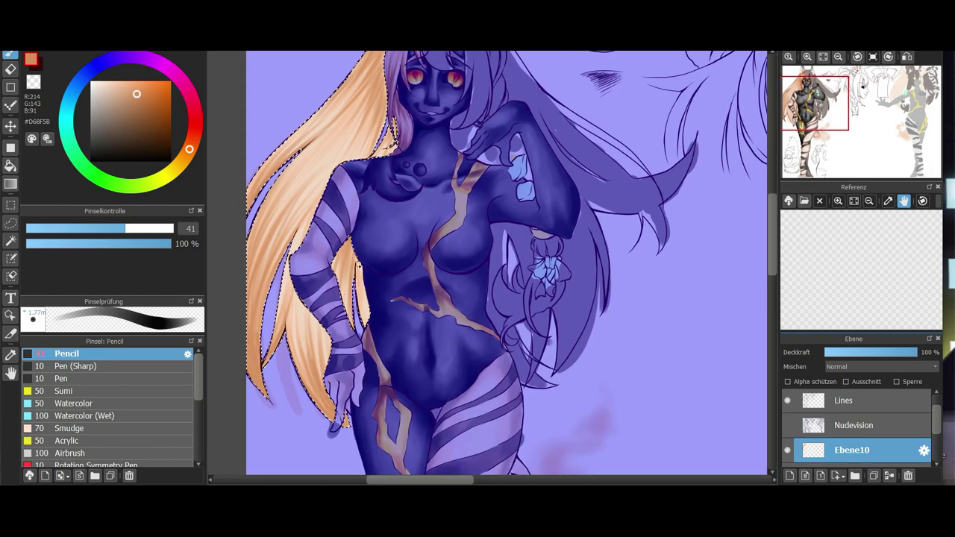
pyautogui.moveTo(388, 134); pyautogui.dragTo(453, 247)
pyautogui.rightClick(444, 159)
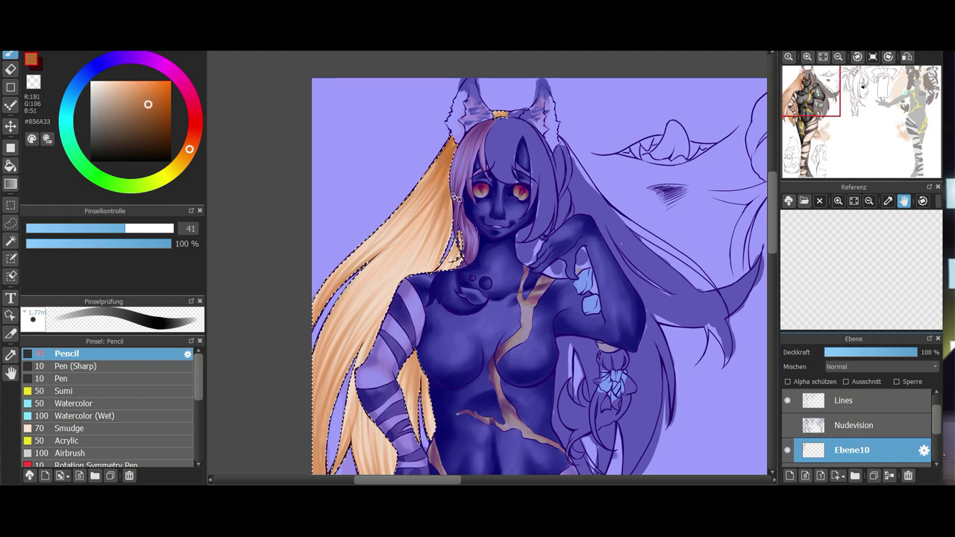
pyautogui.moveTo(440, 276); pyautogui.dragTo(537, 119)
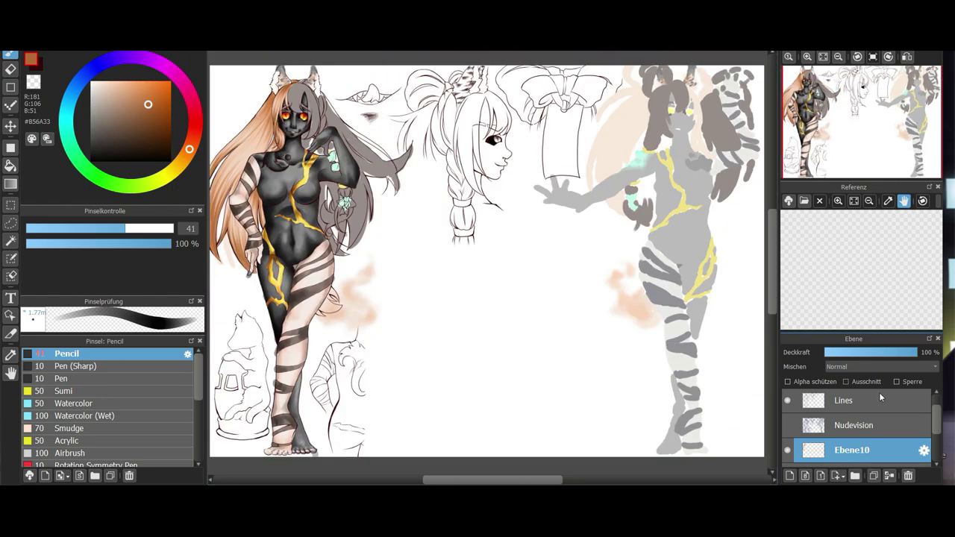
pyautogui.click(924, 450)
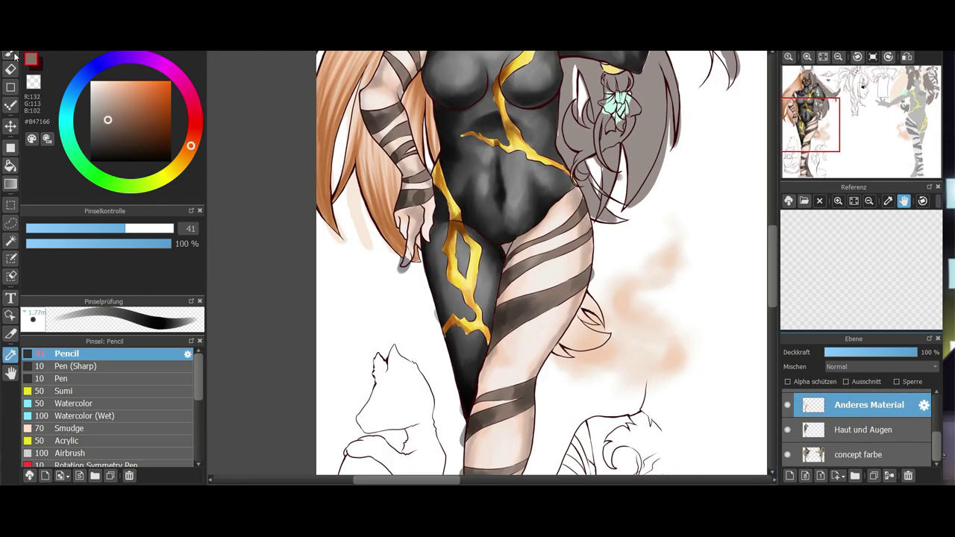
# Paint the lowered hand's dark fingertip in #483B34 on the Anderes Material layer and check it with the concept farbe layer hidden
pyautogui.scroll(-5, 194, 410)
pyautogui.click(91, 423)
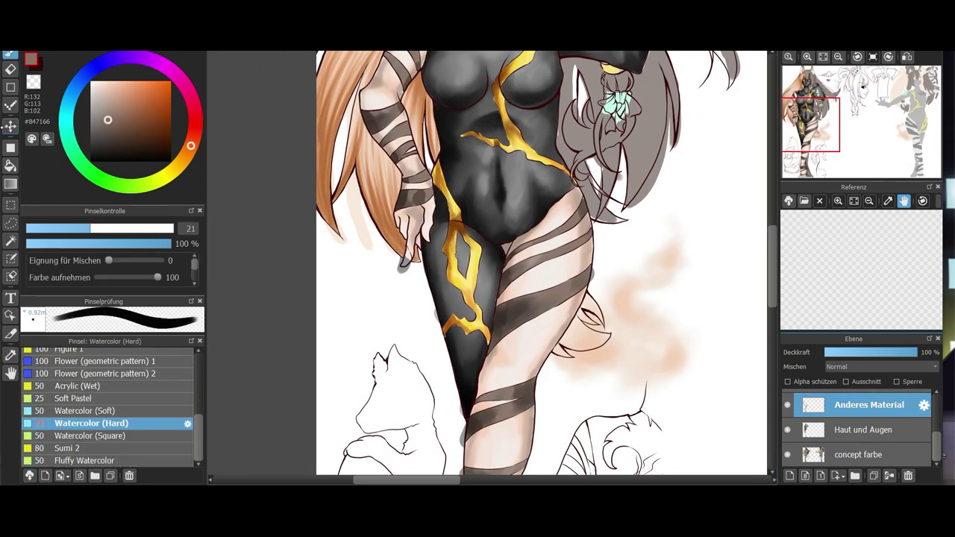
pyautogui.click(11, 55)
pyautogui.click(106, 131)
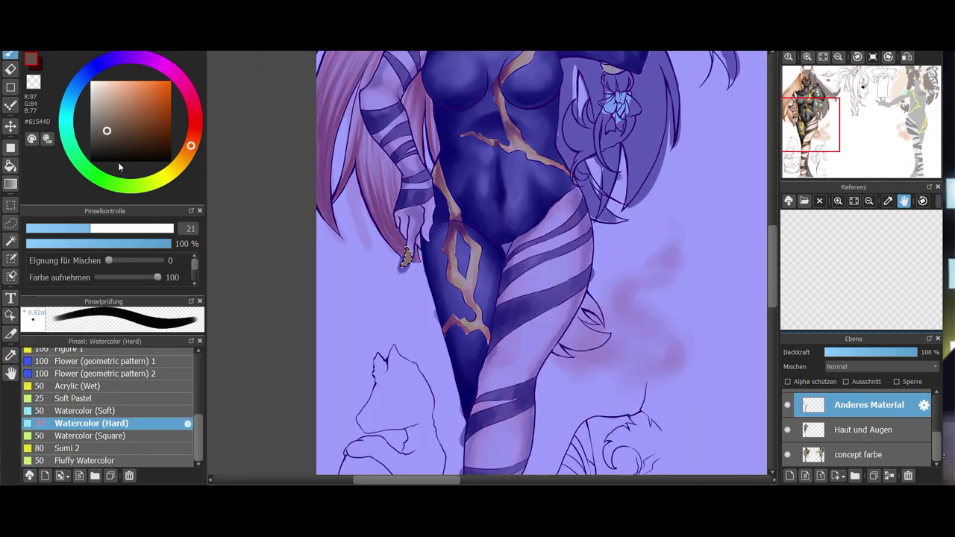
pyautogui.click(112, 139)
pyautogui.moveTo(409, 249); pyautogui.dragTo(403, 269)
pyautogui.hotkey('ctrl', 'd')
pyautogui.click(787, 454)
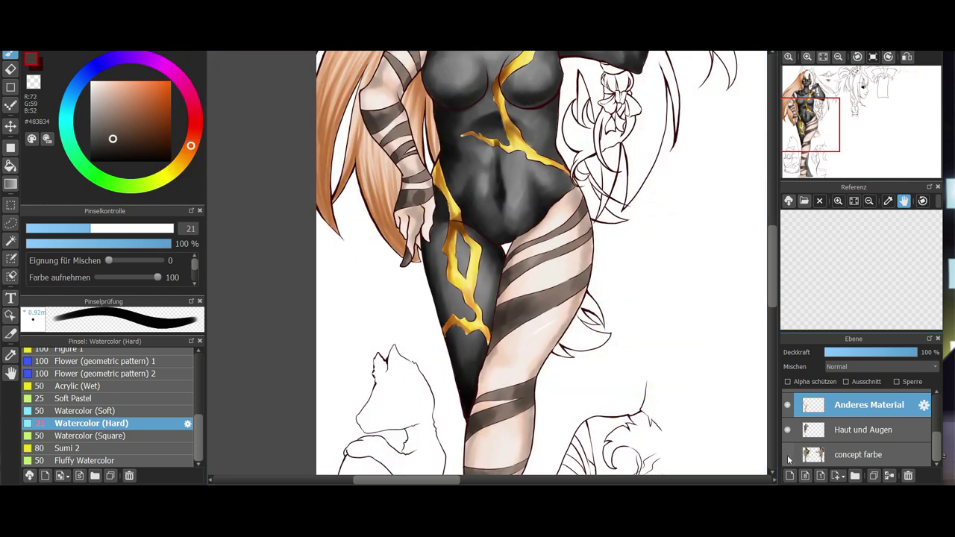
pyautogui.hotkey('ctrl', '0')
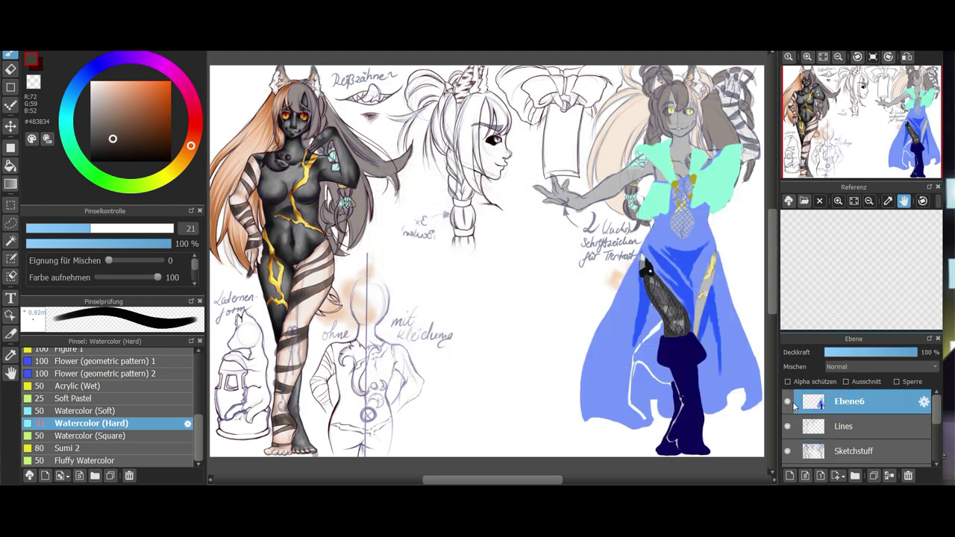
# Rename the Ebene6 layer holding the blue dress colours and name the Ebene11 layer Dunkelbraun
pyautogui.doubleClick(841, 406)
pyautogui.write('cept')
pyautogui.press('Return')
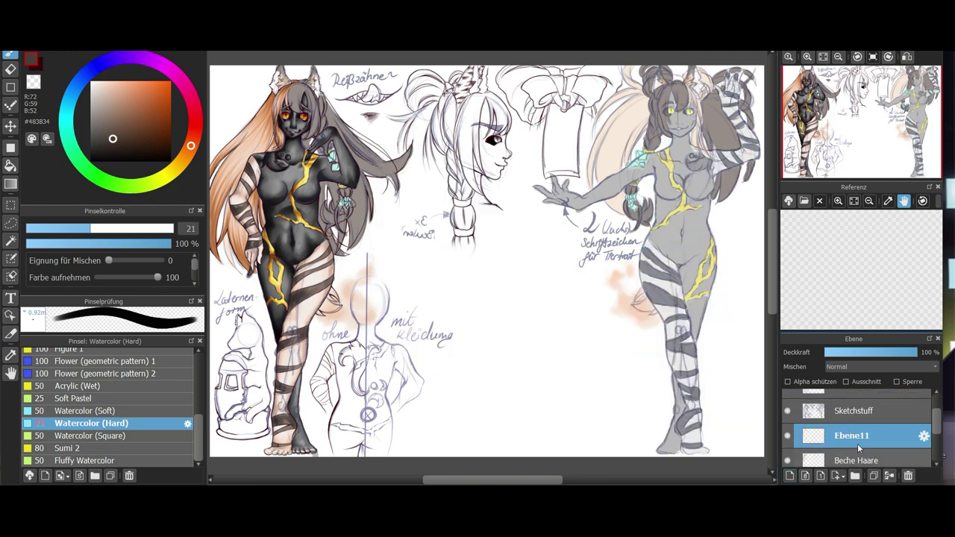
pyautogui.write('Dunke')
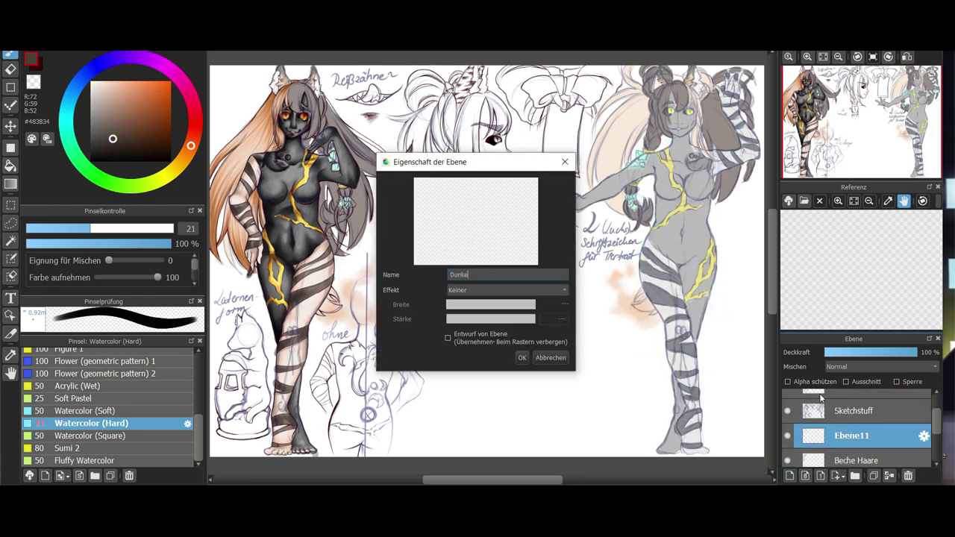
pyautogui.write('lbraun')
pyautogui.press('Return')
# Mark a selection over the dark bangs and the hair beside the raised hand with brush size 45
pyautogui.scroll(4, 282, 74)
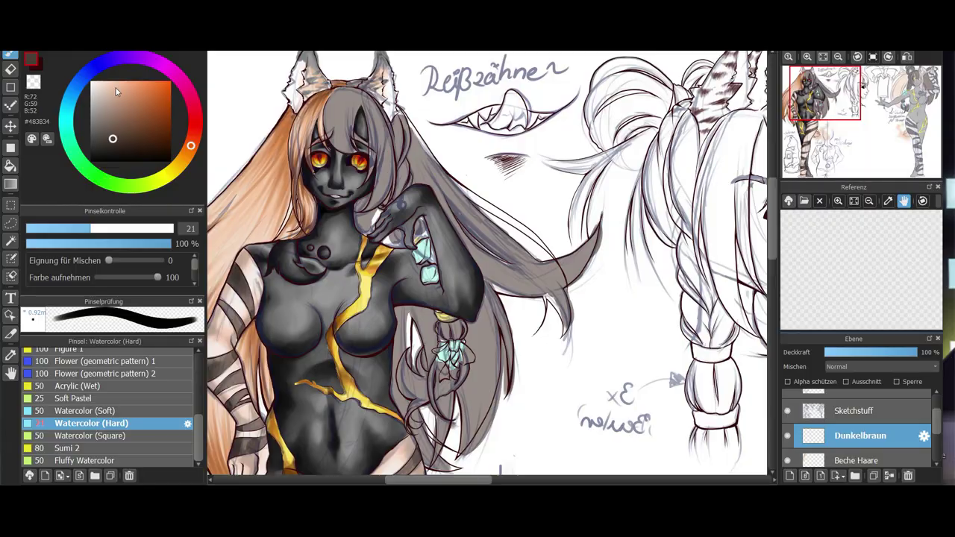
pyautogui.click(130, 228)
pyautogui.click(10, 259)
pyautogui.moveTo(336, 90); pyautogui.dragTo(352, 153)
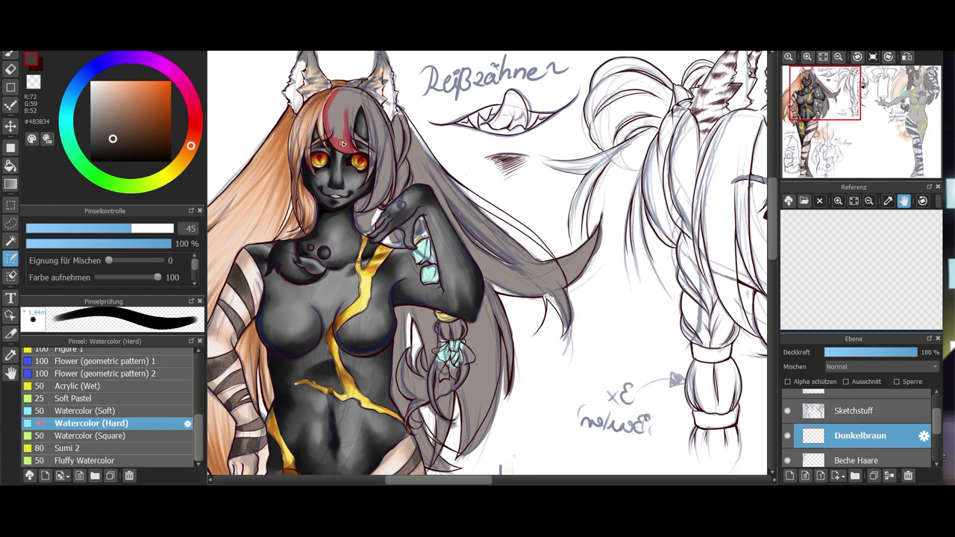
pyautogui.moveTo(356, 94)
pyautogui.mouseDown()
pyautogui.moveTo(386, 126)
pyautogui.moveTo(360, 101)
pyautogui.moveTo(370, 175)
pyautogui.moveTo(378, 130)
pyautogui.moveTo(356, 138)
pyautogui.mouseUp()
pyautogui.moveTo(375, 188)
pyautogui.mouseDown()
pyautogui.moveTo(384, 170)
pyautogui.moveTo(393, 180)
pyautogui.moveTo(380, 133)
pyautogui.moveTo(347, 90)
pyautogui.moveTo(337, 136)
pyautogui.mouseUp()
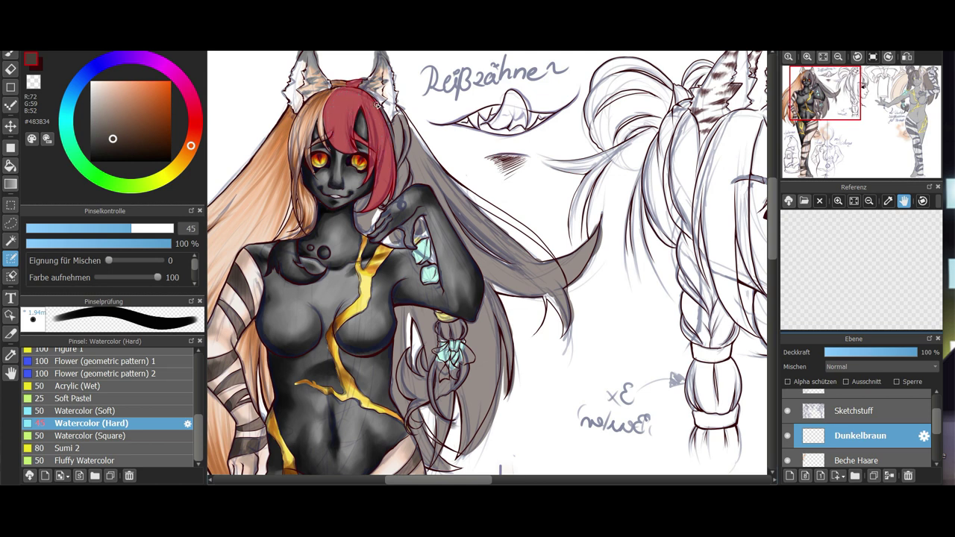
pyautogui.moveTo(395, 124); pyautogui.dragTo(406, 120)
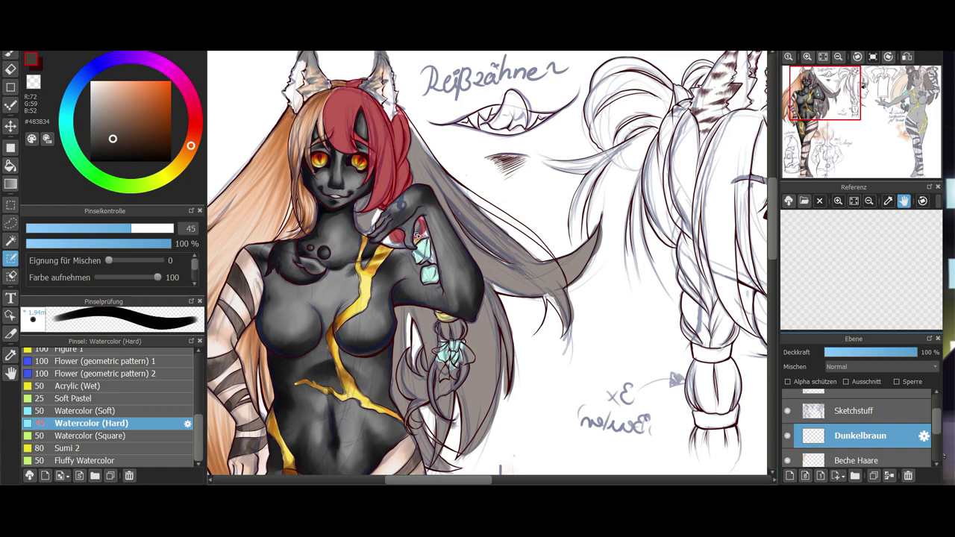
# Add the tied hair section above and below the turquoise bow to the selection with brush size 14.2
pyautogui.scroll(-3, 417, 233)
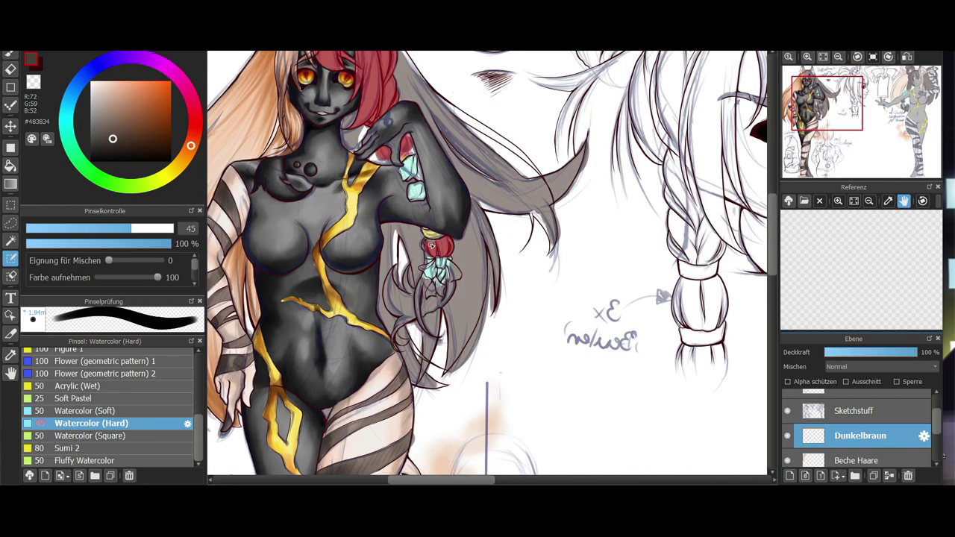
pyautogui.hotkey('ctrl', '+')
pyautogui.hotkey('ctrl', '+')
pyautogui.hotkey('ctrl', '+')
pyautogui.press('[')
pyautogui.press('[')
pyautogui.press('[')
pyautogui.press('[')
pyautogui.hotkey('ctrl', 'z')
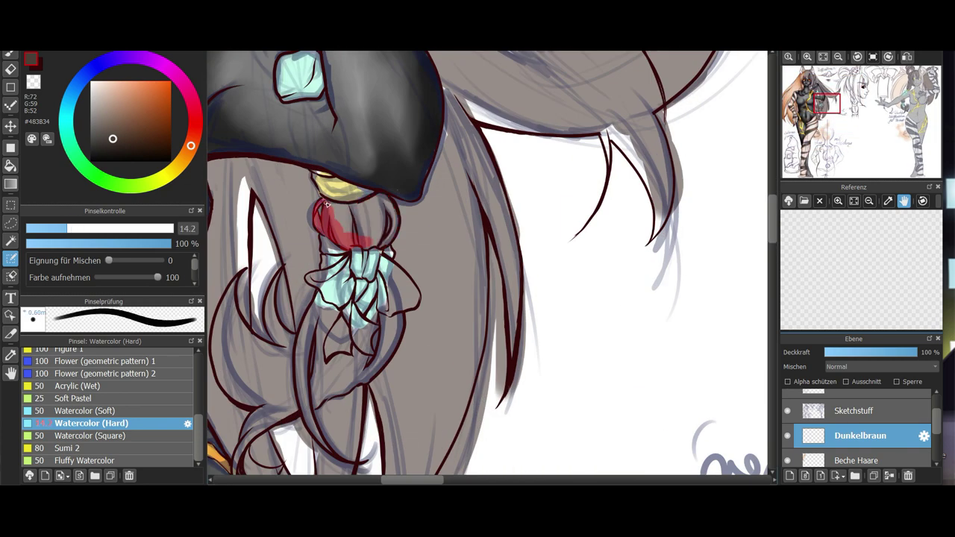
pyautogui.moveTo(390, 203)
pyautogui.mouseDown()
pyautogui.moveTo(387, 243)
pyautogui.moveTo(393, 218)
pyautogui.moveTo(377, 235)
pyautogui.moveTo(386, 237)
pyautogui.moveTo(376, 216)
pyautogui.moveTo(340, 218)
pyautogui.mouseUp()
pyautogui.moveTo(336, 317)
pyautogui.mouseDown()
pyautogui.moveTo(319, 360)
pyautogui.moveTo(316, 304)
pyautogui.moveTo(304, 372)
pyautogui.moveTo(312, 430)
pyautogui.moveTo(304, 384)
pyautogui.moveTo(321, 367)
pyautogui.moveTo(360, 356)
pyautogui.moveTo(379, 319)
pyautogui.moveTo(358, 297)
pyautogui.moveTo(365, 283)
pyautogui.moveTo(384, 318)
pyautogui.moveTo(399, 316)
pyautogui.moveTo(384, 329)
pyautogui.moveTo(396, 342)
pyautogui.moveTo(376, 370)
pyautogui.moveTo(360, 381)
pyautogui.moveTo(320, 376)
pyautogui.moveTo(338, 362)
pyautogui.moveTo(346, 390)
pyautogui.mouseUp()
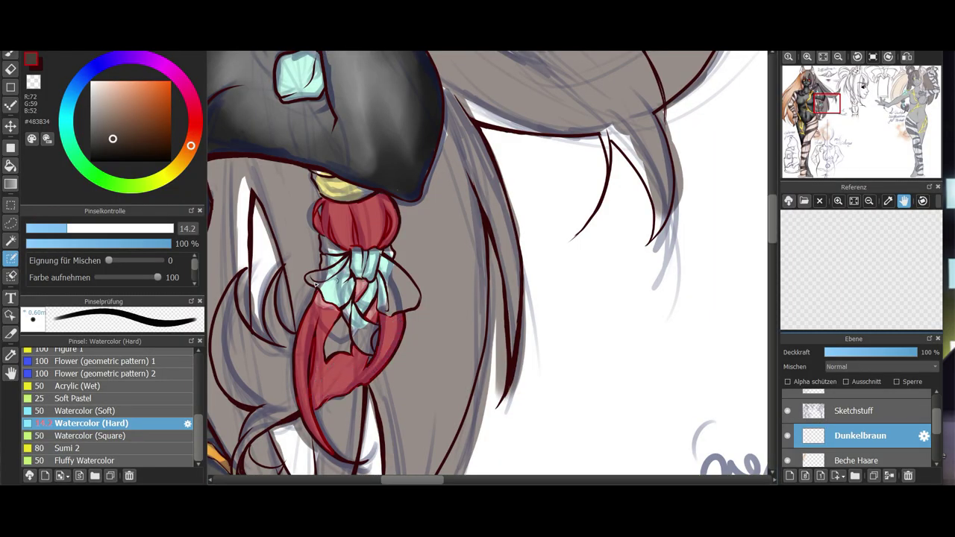
pyautogui.moveTo(316, 285); pyautogui.dragTo(376, 226)
# Extend the selection over the curling hair tips that hang below and beside the turquoise bow
pyautogui.press('Right')
pyautogui.press('Right')
pyautogui.press('Right')
pyautogui.press('Right')
pyautogui.moveTo(397, 152); pyautogui.dragTo(415, 123)
pyautogui.moveTo(391, 158)
pyautogui.mouseDown()
pyautogui.moveTo(382, 108)
pyautogui.moveTo(425, 77)
pyautogui.moveTo(391, 115)
pyautogui.mouseUp()
pyautogui.moveTo(243, 194)
pyautogui.mouseDown()
pyautogui.moveTo(259, 171)
pyautogui.moveTo(282, 173)
pyautogui.mouseUp()
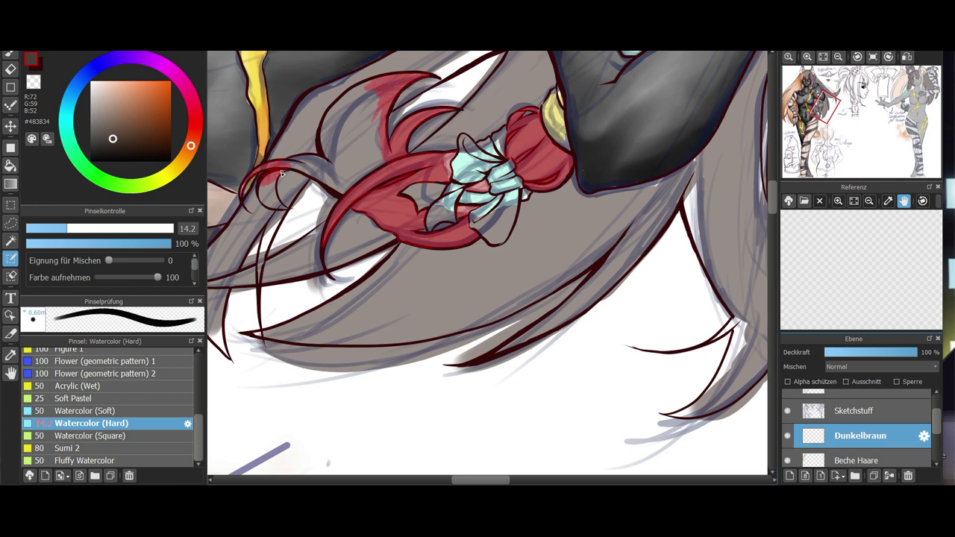
pyautogui.moveTo(284, 208); pyautogui.dragTo(270, 186)
pyautogui.moveTo(287, 169)
pyautogui.mouseDown()
pyautogui.moveTo(302, 163)
pyautogui.moveTo(344, 188)
pyautogui.moveTo(359, 180)
pyautogui.mouseUp()
pyautogui.moveTo(327, 157)
pyautogui.mouseDown()
pyautogui.moveTo(346, 97)
pyautogui.moveTo(367, 83)
pyautogui.mouseUp()
pyautogui.press(']')
pyautogui.press(']')
pyautogui.press(']')
pyautogui.press(']')
pyautogui.moveTo(371, 123)
pyautogui.mouseDown()
pyautogui.moveTo(354, 170)
pyautogui.moveTo(323, 154)
pyautogui.mouseUp()
# Reset the canvas rotation and fill the selected dark hair with flat #483B34 at brush size 132
pyautogui.click(824, 58)
pyautogui.click(873, 58)
pyautogui.click(170, 229)
pyautogui.click(10, 55)
pyautogui.moveTo(295, 86); pyautogui.dragTo(321, 137)
pyautogui.moveTo(312, 151); pyautogui.dragTo(331, 145)
pyautogui.moveTo(342, 186); pyautogui.dragTo(333, 234)
pyautogui.moveTo(324, 107); pyautogui.dragTo(310, 138)
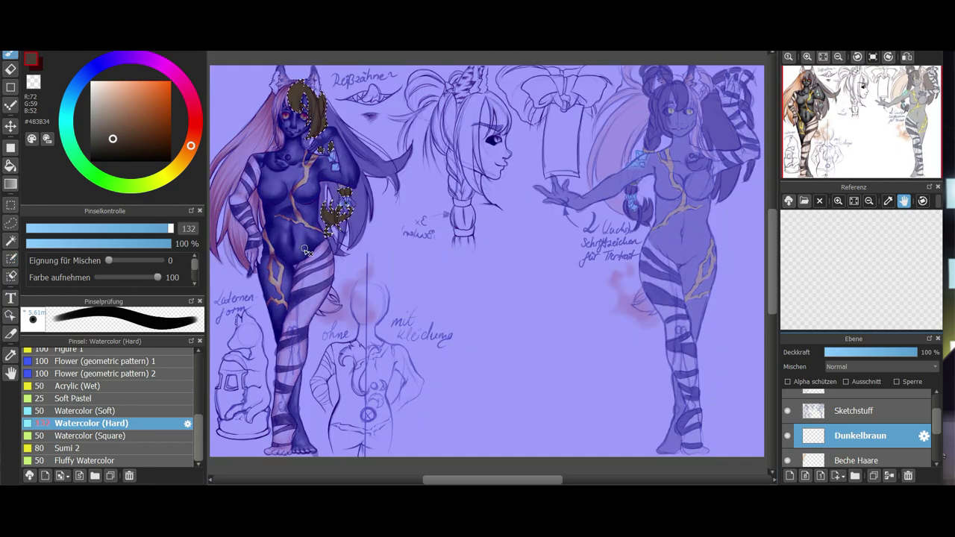
pyautogui.click(807, 57)
pyautogui.click(818, 92)
pyautogui.click(110, 131)
pyautogui.click(123, 411)
pyautogui.hotkey('ctrl', '+')
pyautogui.hotkey('ctrl', '+')
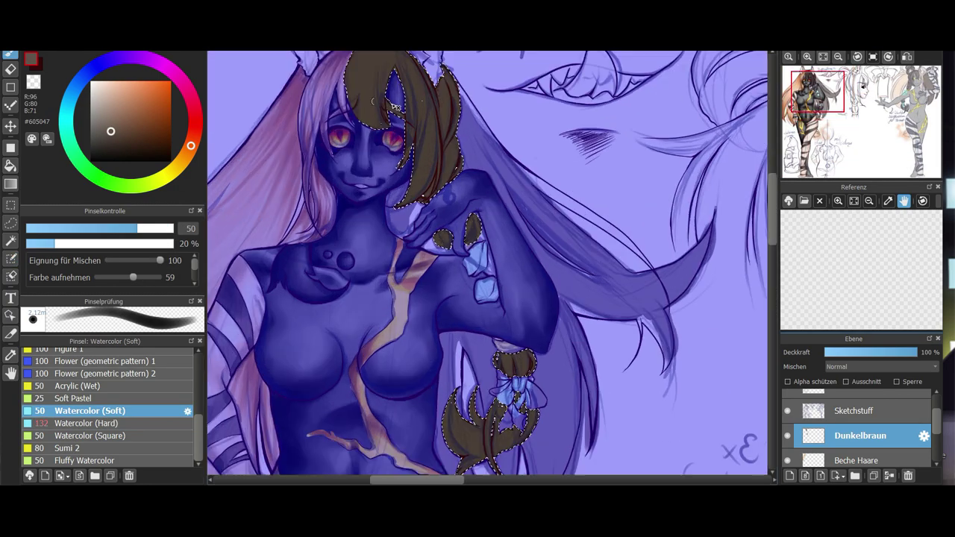
pyautogui.moveTo(818, 94); pyautogui.dragTo(820, 92)
# Touch up the dark hair's selection beside the ear and fill it with #483B34 using Watercolor (Hard) at size 35
pyautogui.click(10, 356)
pyautogui.click(395, 179)
pyautogui.click(11, 54)
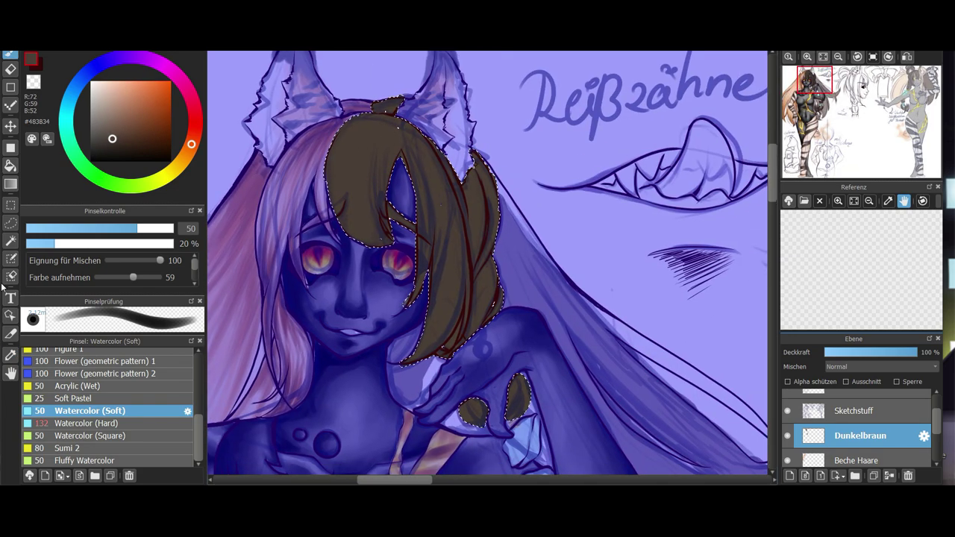
pyautogui.click(10, 259)
pyautogui.click(120, 423)
pyautogui.click(117, 228)
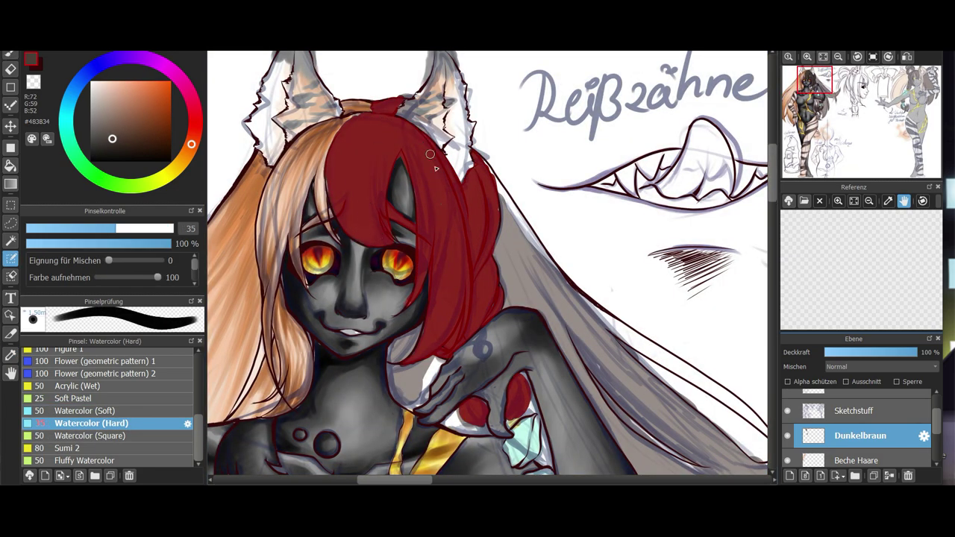
pyautogui.click(10, 55)
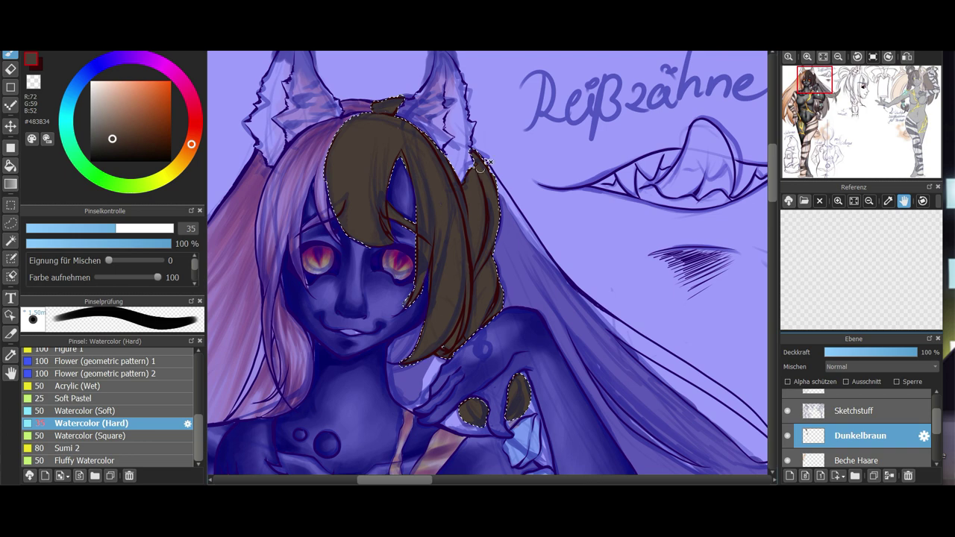
# Paint #2A221E strands with the Pencil through the dark bangs at size 41 and the tied hair around the bow at size 33
pyautogui.click(112, 147)
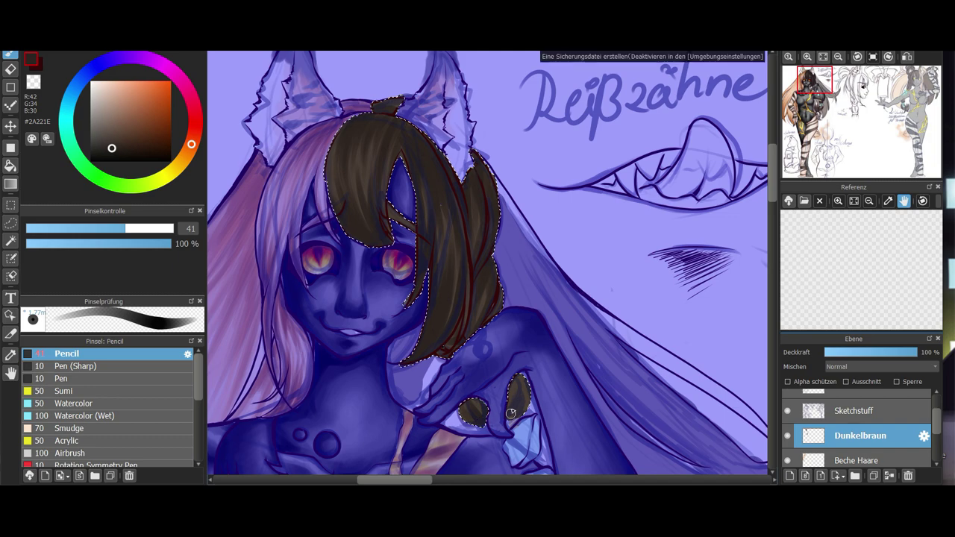
pyautogui.moveTo(515, 463); pyautogui.dragTo(470, 52)
pyautogui.click(113, 226)
pyautogui.moveTo(527, 173)
pyautogui.mouseDown()
pyautogui.moveTo(535, 208)
pyautogui.moveTo(560, 186)
pyautogui.mouseUp()
pyautogui.moveTo(510, 251); pyautogui.dragTo(505, 341)
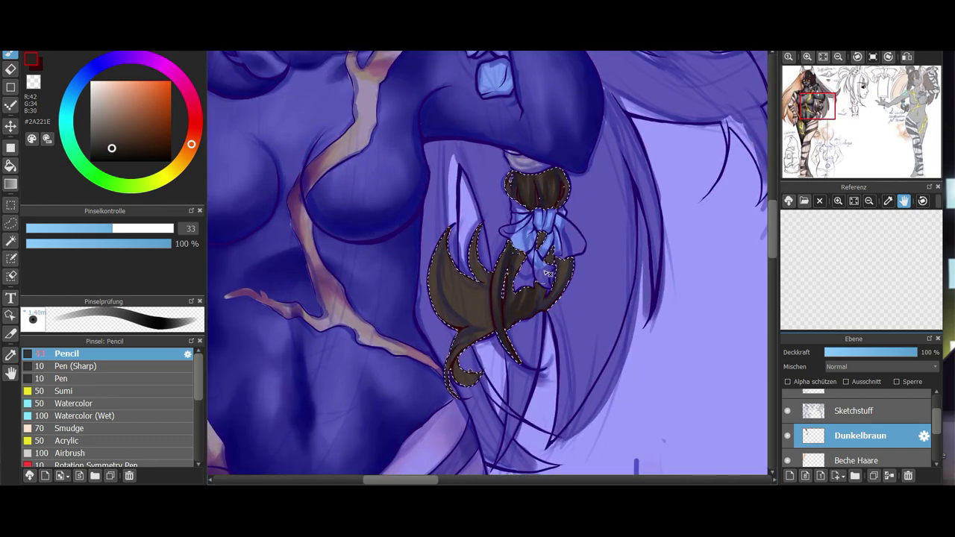
# Shade the curling tips below the bow with #2A221E strands and deepen them with #1B1513
pyautogui.press('Right')
pyautogui.press('Right')
pyautogui.press('Right')
pyautogui.press('Right')
pyautogui.moveTo(440, 231)
pyautogui.mouseDown()
pyautogui.moveTo(431, 277)
pyautogui.moveTo(441, 280)
pyautogui.moveTo(478, 217)
pyautogui.mouseUp()
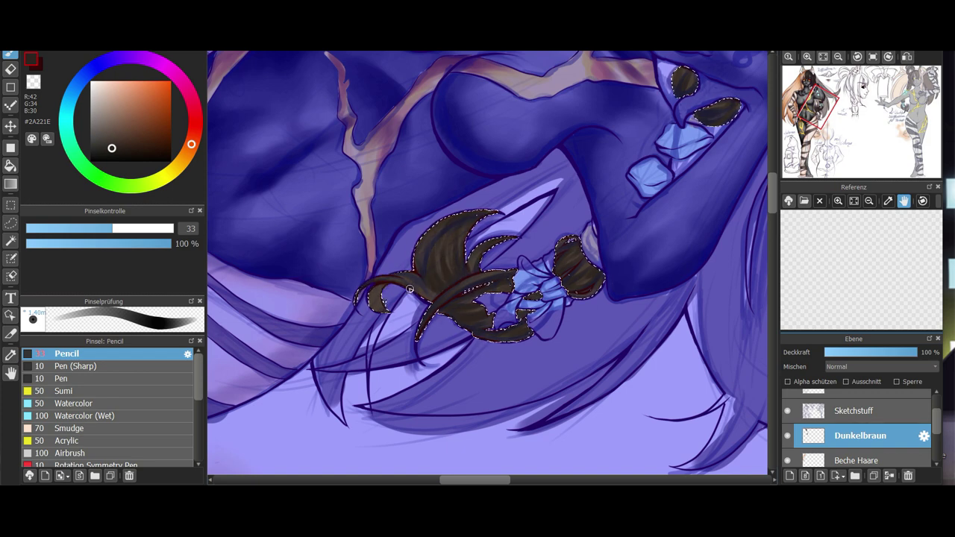
pyautogui.click(113, 152)
pyautogui.moveTo(437, 277)
pyautogui.mouseDown()
pyautogui.moveTo(449, 232)
pyautogui.moveTo(453, 282)
pyautogui.mouseUp()
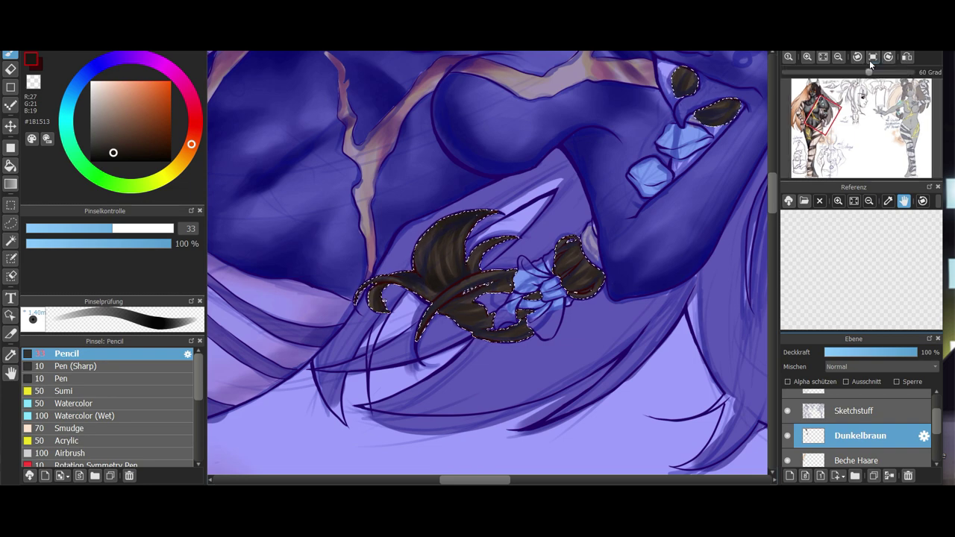
# Reset the canvas rotation and deepen the dark bangs with #1B1513 Pencil strands at size 33
pyautogui.hotkey('ctrl', 'Left')
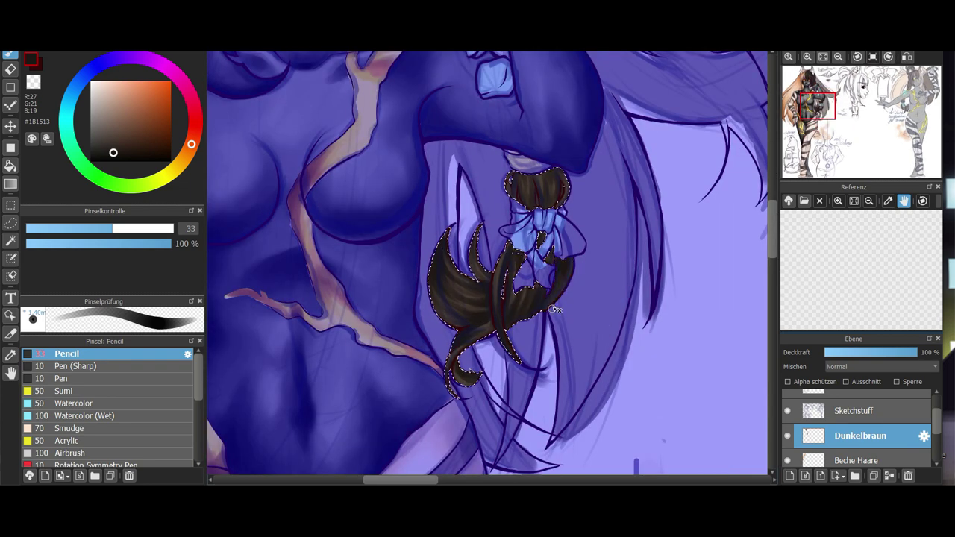
pyautogui.click(815, 84)
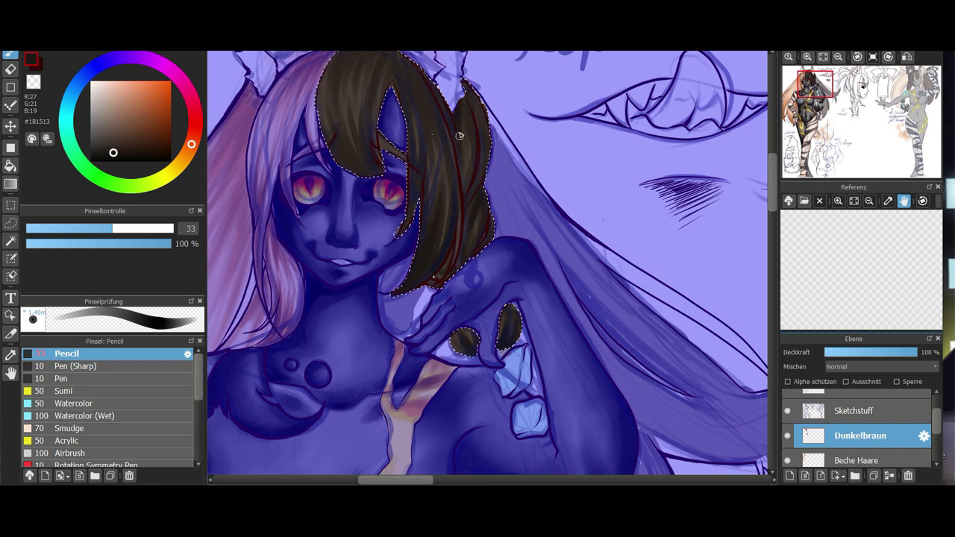
pyautogui.moveTo(464, 176); pyautogui.dragTo(613, 230)
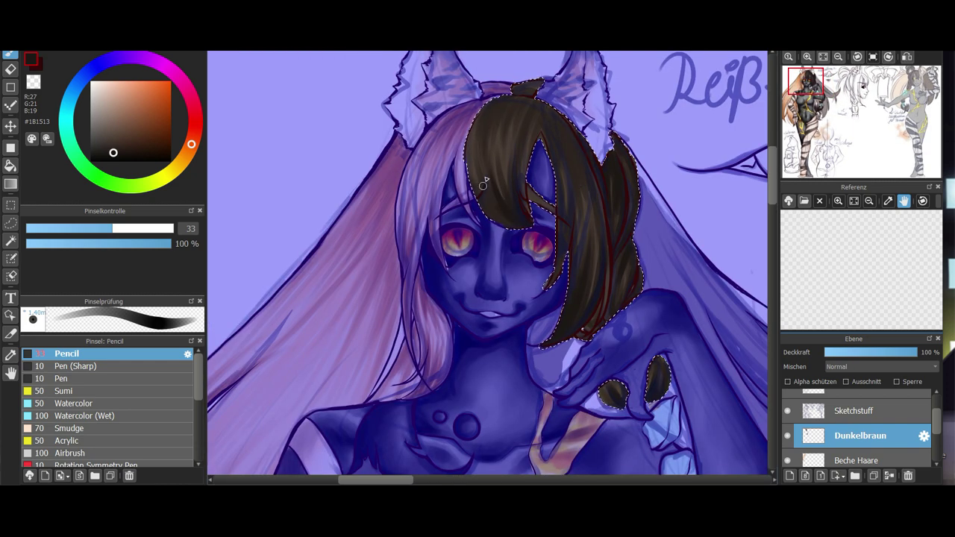
pyautogui.moveTo(531, 101); pyautogui.dragTo(518, 139)
pyautogui.moveTo(516, 101)
pyautogui.mouseDown()
pyautogui.moveTo(502, 141)
pyautogui.moveTo(479, 149)
pyautogui.mouseUp()
pyautogui.moveTo(480, 112); pyautogui.dragTo(468, 160)
pyautogui.moveTo(550, 133)
pyautogui.mouseDown()
pyautogui.moveTo(582, 220)
pyautogui.moveTo(565, 328)
pyautogui.mouseUp()
# Hide the Sketchstuff layer, paint #4E443F highlight strands through the dark hair and clear the selection
pyautogui.click(787, 411)
pyautogui.click(105, 136)
pyautogui.moveTo(493, 170); pyautogui.dragTo(498, 200)
pyautogui.moveTo(480, 149); pyautogui.dragTo(482, 183)
pyautogui.moveTo(549, 154); pyautogui.dragTo(562, 216)
pyautogui.moveTo(578, 222); pyautogui.dragTo(592, 286)
pyautogui.moveTo(612, 216); pyautogui.dragTo(615, 246)
pyautogui.moveTo(619, 278); pyautogui.dragTo(618, 299)
pyautogui.moveTo(615, 426); pyautogui.dragTo(449, 95)
pyautogui.moveTo(560, 239); pyautogui.dragTo(564, 252)
pyautogui.moveTo(458, 324)
pyautogui.mouseDown()
pyautogui.moveTo(477, 354)
pyautogui.moveTo(490, 356)
pyautogui.mouseUp()
pyautogui.click(823, 57)
pyautogui.hotkey('ctrl', 'd')
# Return to the Dunkelbraun layer and mark the hair area between the neck and raised hand with the Select Pen at size 35
pyautogui.scroll(4, 319, 139)
pyautogui.moveTo(319, 139)
pyautogui.mouseDown()
pyautogui.moveTo(477, 251)
pyautogui.moveTo(494, 233)
pyautogui.mouseUp()
pyautogui.press('e')
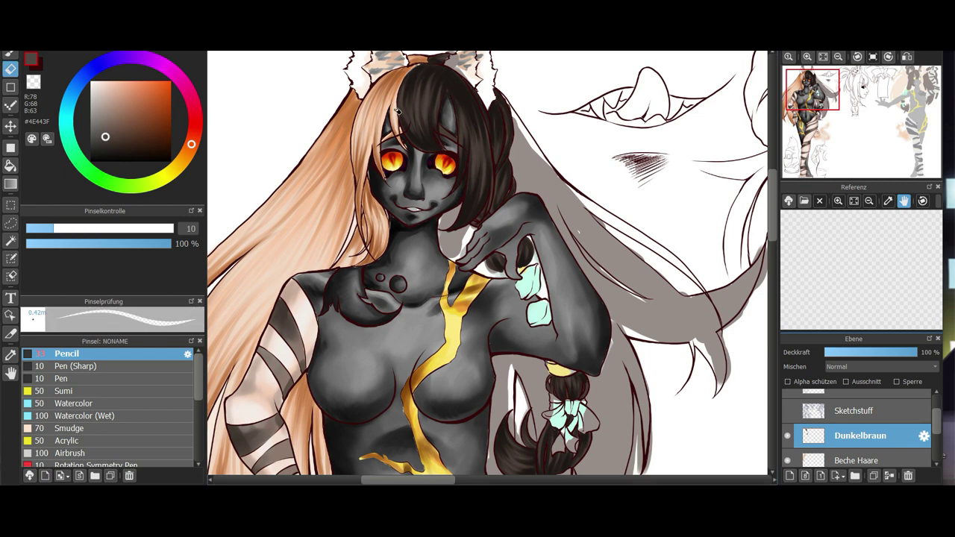
pyautogui.click(855, 460)
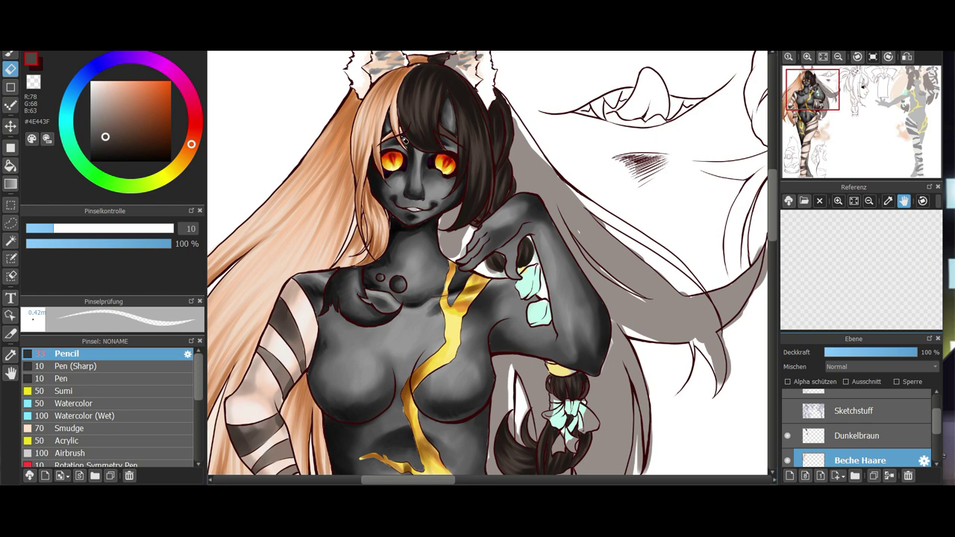
pyautogui.hotkey('ctrl', 'Up')
pyautogui.press('b')
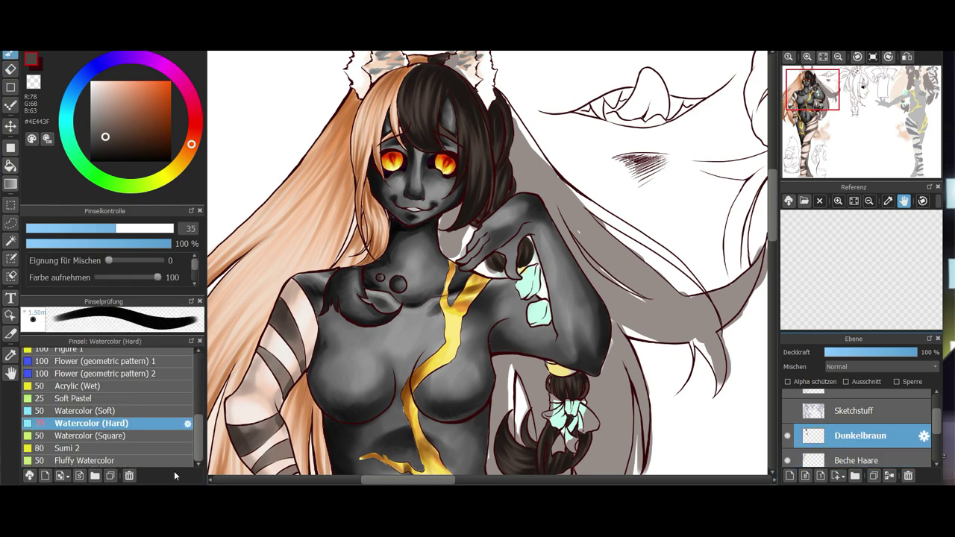
pyautogui.click(11, 262)
pyautogui.moveTo(448, 225)
pyautogui.mouseDown()
pyautogui.moveTo(455, 254)
pyautogui.moveTo(458, 233)
pyautogui.mouseUp()
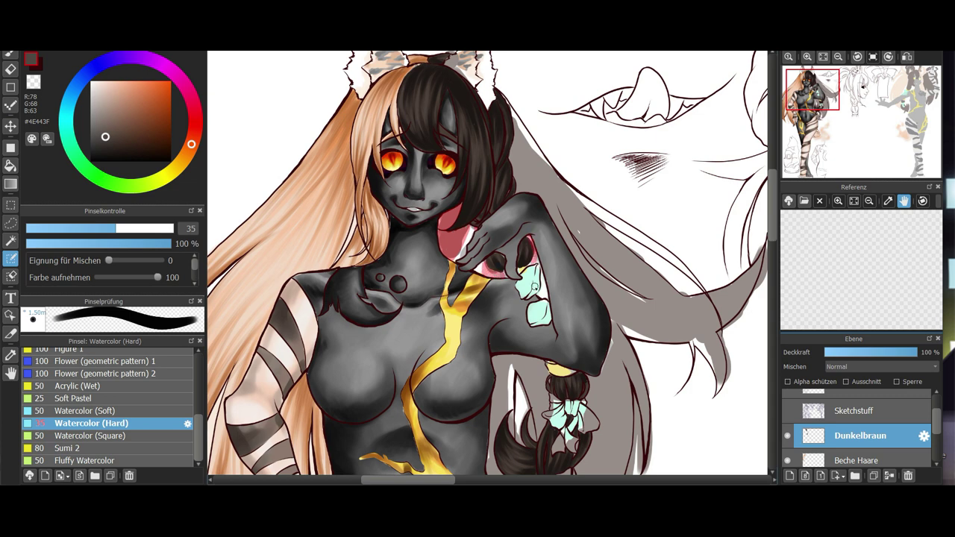
# Reduce the Select Pen to size 17 and add the hair edge behind the braid to the selection
pyautogui.press('[')
pyautogui.press('[')
pyautogui.press('[')
pyautogui.press('[')
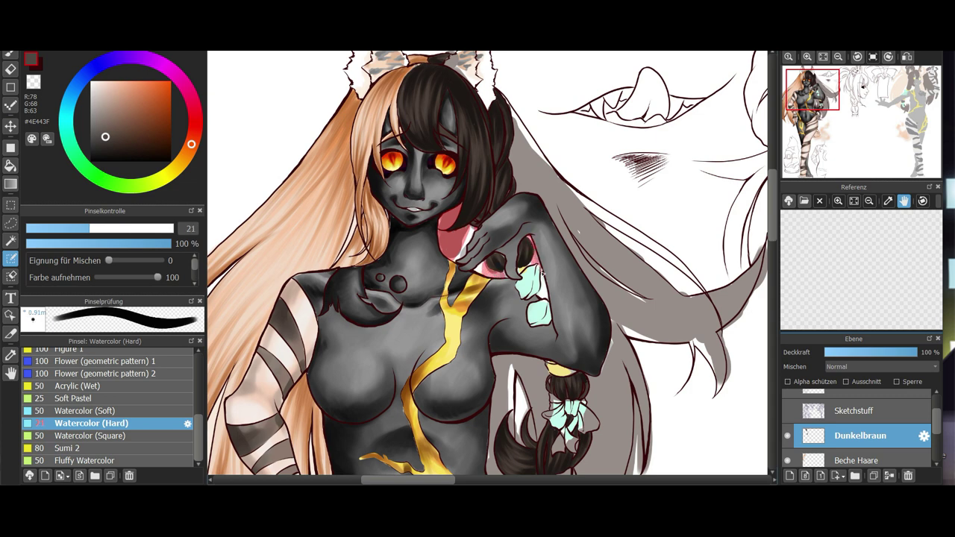
pyautogui.press('[')
pyautogui.moveTo(503, 94); pyautogui.dragTo(513, 118)
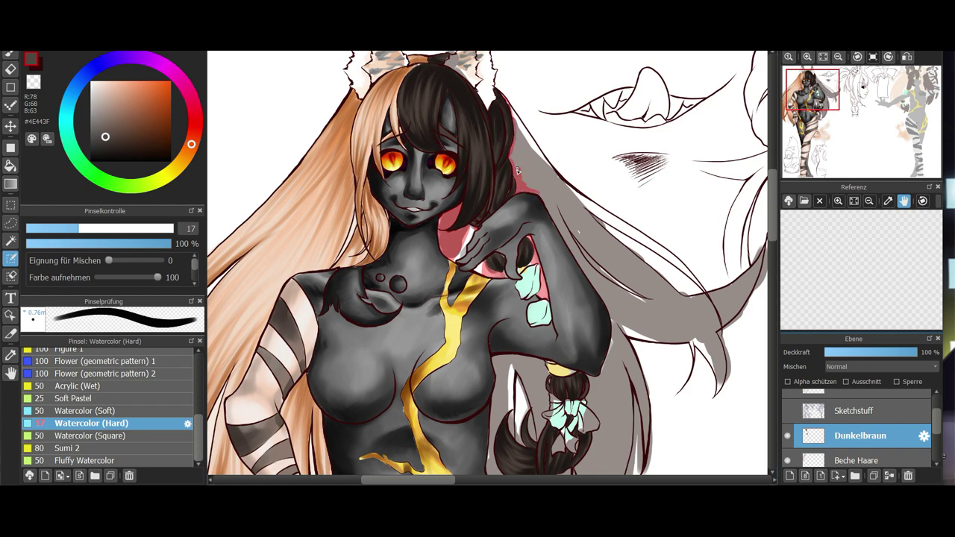
pyautogui.moveTo(516, 130); pyautogui.dragTo(543, 159)
# Mark the long loose strands beside the raised arm with the Select Pen at size 26
pyautogui.press('Right')
pyautogui.press('Right')
pyautogui.press('Right')
pyautogui.press('Right')
pyautogui.moveTo(522, 261)
pyautogui.mouseDown()
pyautogui.moveTo(482, 229)
pyautogui.moveTo(537, 208)
pyautogui.mouseUp()
pyautogui.press(']')
pyautogui.press(']')
pyautogui.moveTo(623, 186); pyautogui.dragTo(590, 396)
pyautogui.moveTo(597, 253); pyautogui.dragTo(570, 395)
pyautogui.moveTo(583, 237); pyautogui.dragTo(552, 385)
pyautogui.moveTo(582, 239)
pyautogui.mouseDown()
pyautogui.moveTo(544, 313)
pyautogui.moveTo(552, 382)
pyautogui.mouseUp()
pyautogui.moveTo(591, 213); pyautogui.dragTo(532, 322)
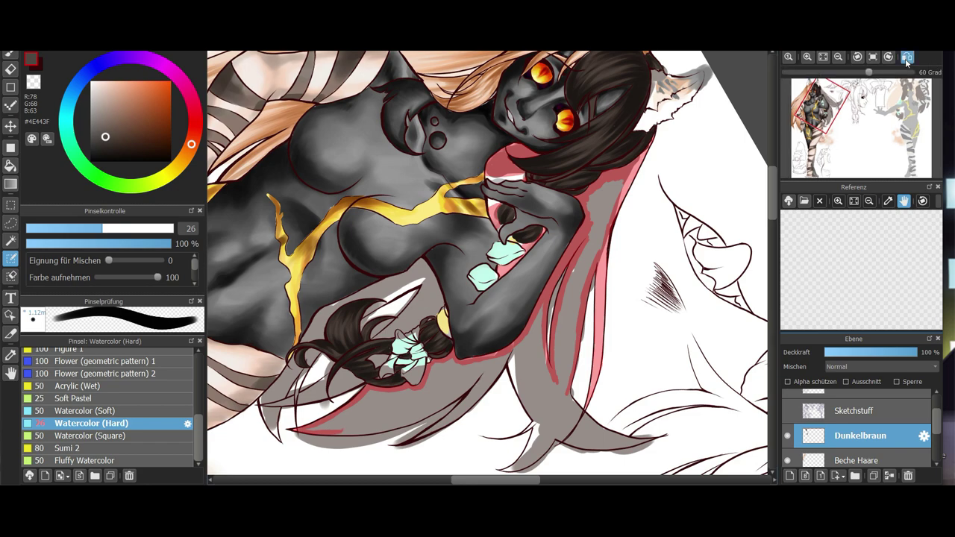
# Mirror the canvas view and outline the flicked hair tip and the broad strands behind the tied hair with the Select Pen
pyautogui.press('h')
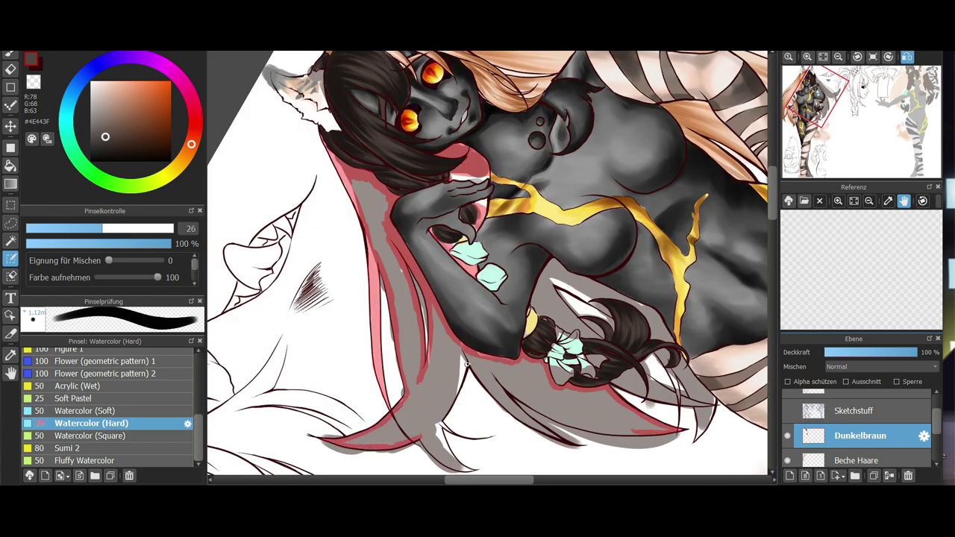
pyautogui.press('h')
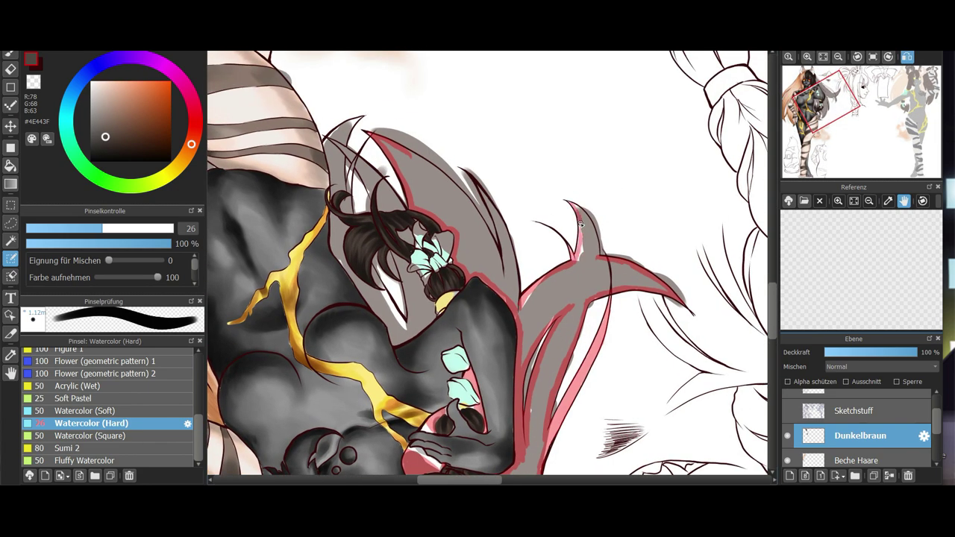
pyautogui.moveTo(593, 228); pyautogui.dragTo(586, 243)
pyautogui.moveTo(431, 168)
pyautogui.mouseDown()
pyautogui.moveTo(486, 233)
pyautogui.moveTo(501, 275)
pyautogui.mouseUp()
pyautogui.moveTo(487, 197); pyautogui.dragTo(517, 305)
pyautogui.moveTo(330, 139); pyautogui.dragTo(366, 173)
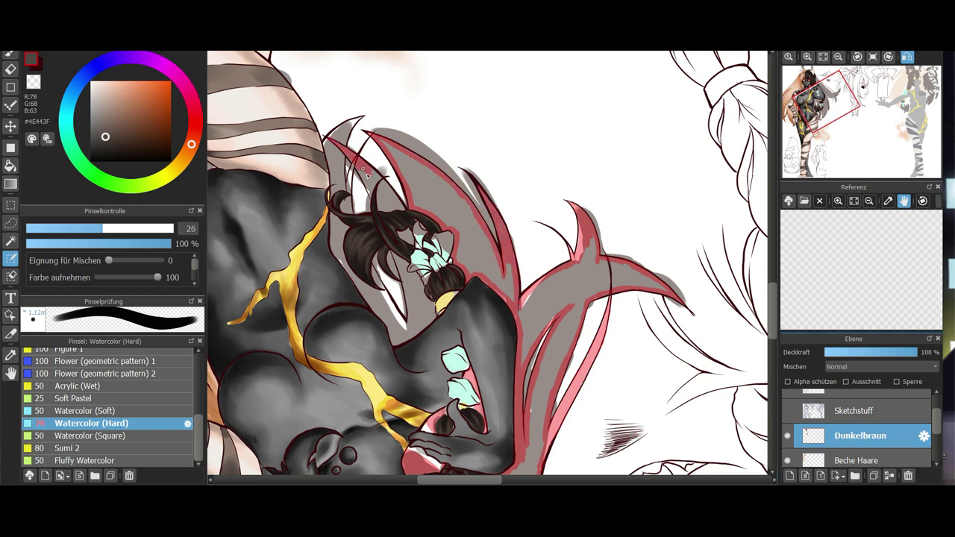
# Outline the loose hair around the bow and curling tips with the Select Pen, then resize the pen and fill in the interior
pyautogui.moveTo(391, 193); pyautogui.dragTo(409, 322)
pyautogui.hotkey('ctrl', 'z')
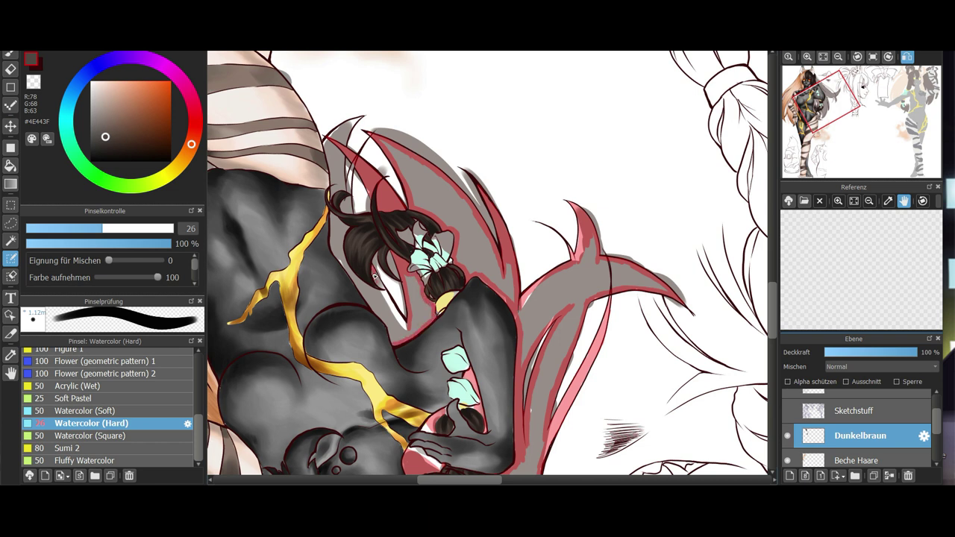
pyautogui.moveTo(352, 276); pyautogui.dragTo(345, 264)
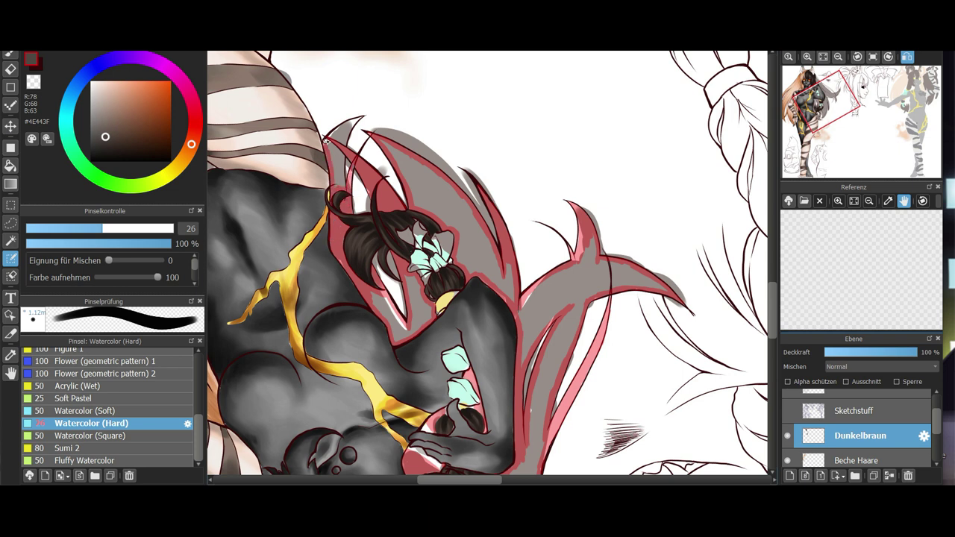
pyautogui.moveTo(346, 143)
pyautogui.mouseDown()
pyautogui.moveTo(343, 186)
pyautogui.moveTo(339, 141)
pyautogui.moveTo(337, 183)
pyautogui.mouseUp()
pyautogui.click(123, 228)
pyautogui.moveTo(373, 292)
pyautogui.mouseDown()
pyautogui.moveTo(377, 308)
pyautogui.moveTo(409, 327)
pyautogui.moveTo(415, 278)
pyautogui.mouseUp()
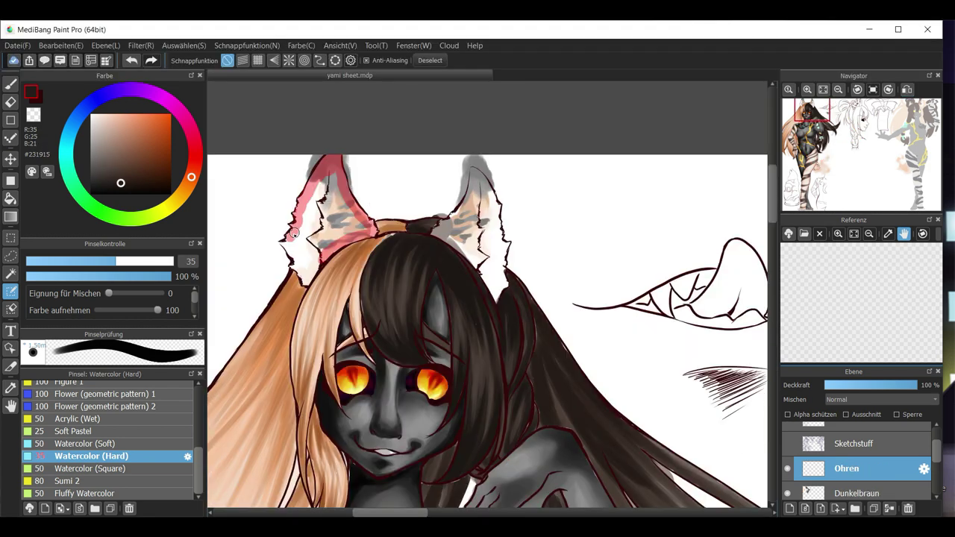
# Select both animal ears on the Ohren layer with the Select Pen at size 35 and fill them with a pale base colour
pyautogui.moveTo(282, 199)
pyautogui.mouseDown()
pyautogui.moveTo(297, 238)
pyautogui.moveTo(292, 211)
pyautogui.mouseUp()
pyautogui.moveTo(292, 244)
pyautogui.mouseDown()
pyautogui.moveTo(328, 195)
pyautogui.moveTo(365, 228)
pyautogui.mouseUp()
pyautogui.moveTo(447, 228)
pyautogui.mouseDown()
pyautogui.moveTo(483, 189)
pyautogui.moveTo(455, 250)
pyautogui.moveTo(496, 297)
pyautogui.moveTo(504, 243)
pyautogui.moveTo(496, 201)
pyautogui.moveTo(484, 272)
pyautogui.moveTo(492, 258)
pyautogui.mouseUp()
pyautogui.click(95, 117)
pyautogui.click(10, 84)
pyautogui.moveTo(334, 158)
pyautogui.mouseDown()
pyautogui.moveTo(295, 226)
pyautogui.moveTo(455, 217)
pyautogui.moveTo(485, 246)
pyautogui.moveTo(492, 195)
pyautogui.mouseUp()
# Paint #F6F4F3 fur highlights over the white parts of both ears with Watercolor (Hard) at size 35
pyautogui.click(93, 117)
pyautogui.moveTo(301, 205)
pyautogui.mouseDown()
pyautogui.moveTo(294, 261)
pyautogui.moveTo(299, 203)
pyautogui.mouseUp()
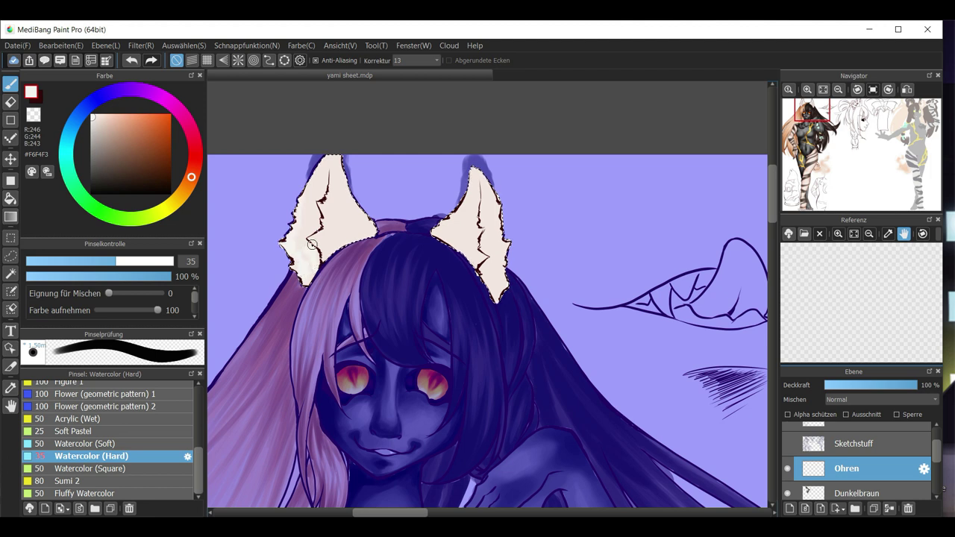
pyautogui.moveTo(484, 197)
pyautogui.mouseDown()
pyautogui.moveTo(495, 287)
pyautogui.moveTo(483, 206)
pyautogui.moveTo(502, 257)
pyautogui.mouseUp()
# Shade the ear fronts in orange tones up to #B3440B with Soft Pastel at size 70 and blend them using Watercolor (Soft) at size 50
pyautogui.click(110, 115)
pyautogui.click(75, 431)
pyautogui.moveTo(330, 219)
pyautogui.mouseDown()
pyautogui.moveTo(341, 214)
pyautogui.moveTo(474, 261)
pyautogui.mouseUp()
pyautogui.click(139, 117)
pyautogui.moveTo(334, 195)
pyautogui.mouseDown()
pyautogui.moveTo(352, 224)
pyautogui.moveTo(326, 265)
pyautogui.mouseUp()
pyautogui.click(160, 120)
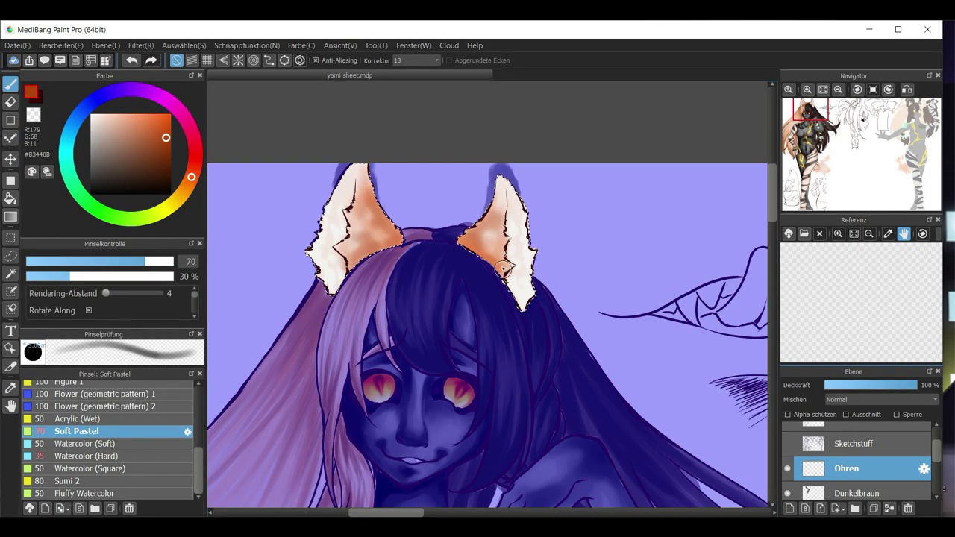
pyautogui.click(139, 443)
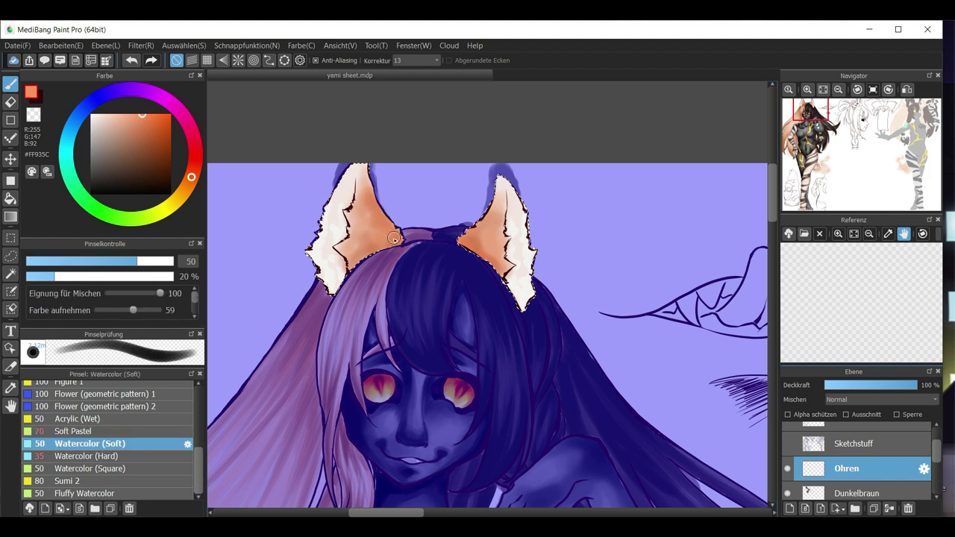
pyautogui.click(165, 154)
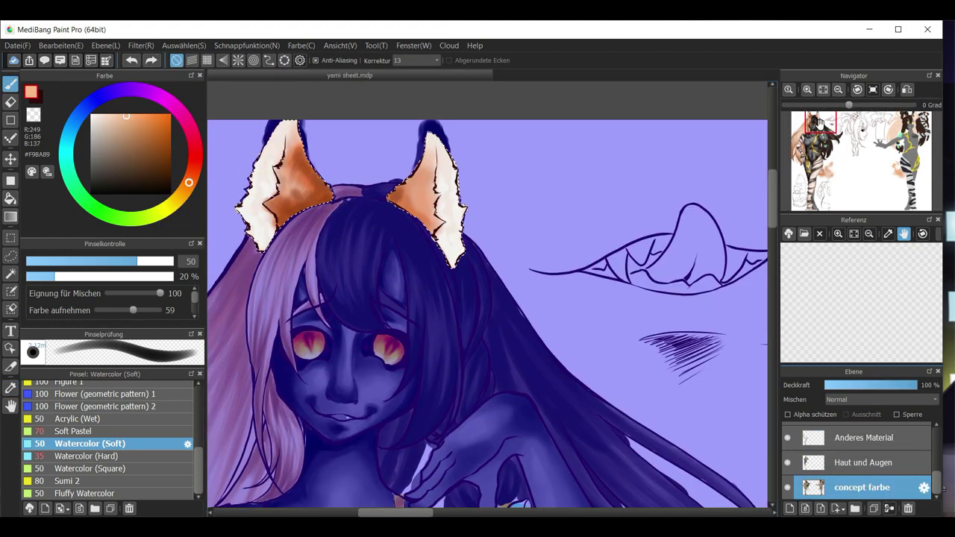
# Return to the Ohren layer and rework the orange shading on the ear fronts
pyautogui.click(86, 455)
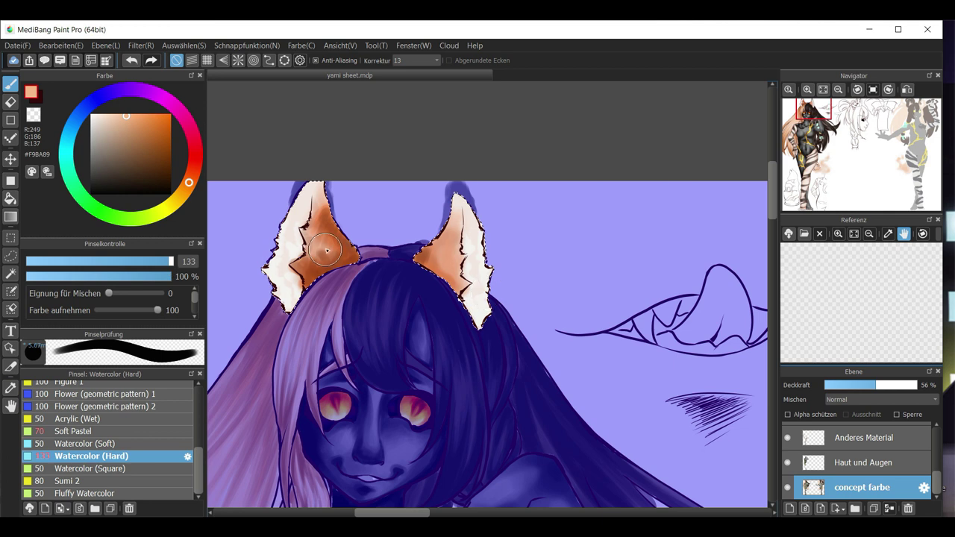
pyautogui.click(865, 462)
pyautogui.scroll(3, 865, 462)
pyautogui.click(858, 440)
pyautogui.moveTo(323, 248); pyautogui.dragTo(320, 260)
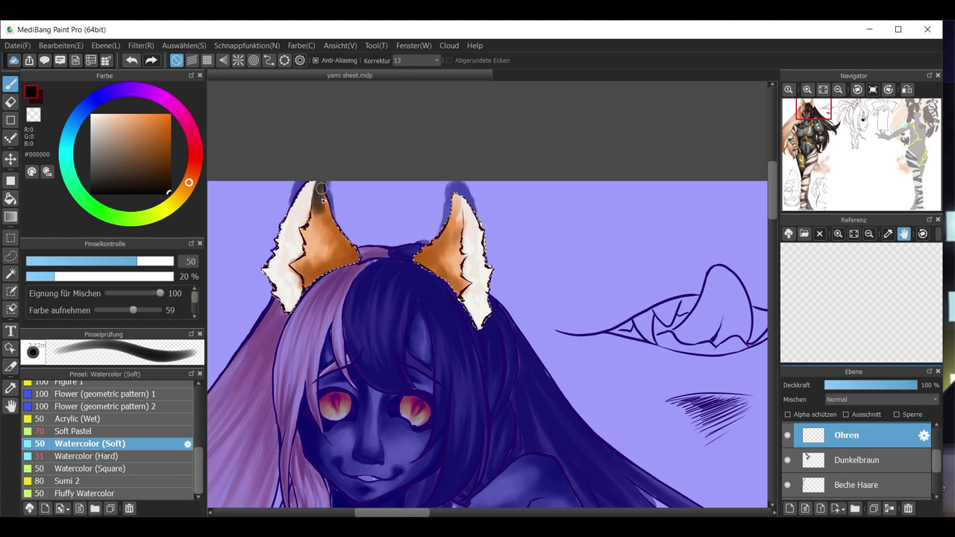
# Paint #000000 stripes on the orange ear fronts using Soft Pastel at size 20, Watercolor (Soft) at 27 and Watercolor (Hard) at 31
pyautogui.click(112, 431)
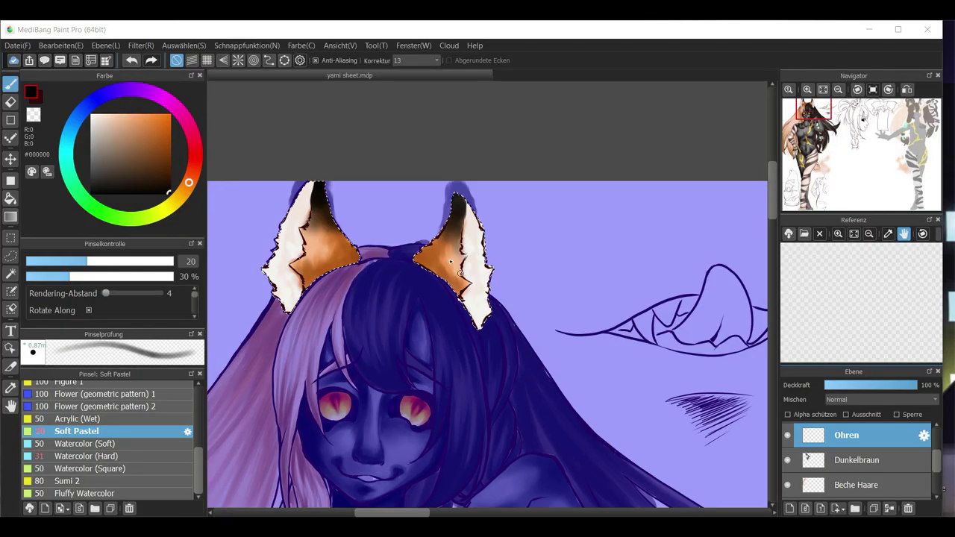
pyautogui.click(332, 243)
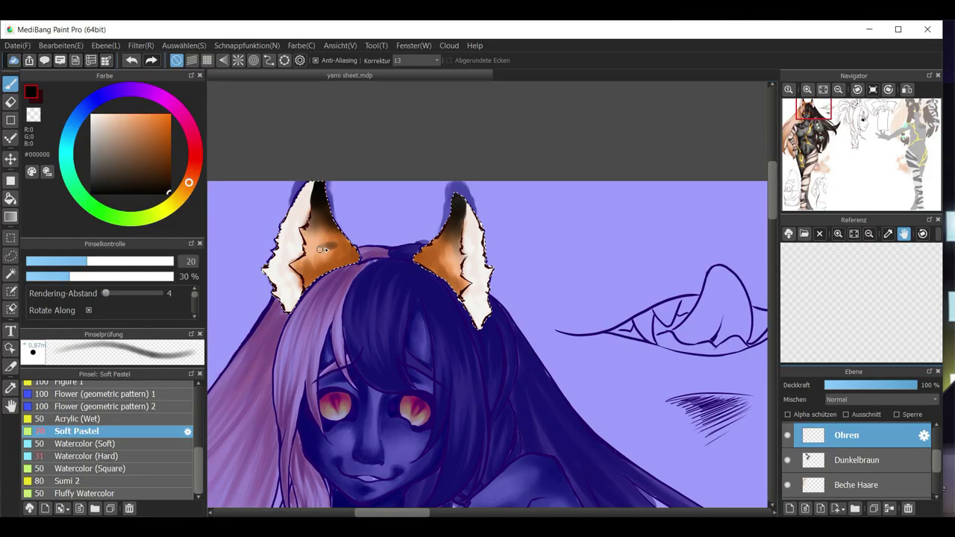
pyautogui.click(116, 443)
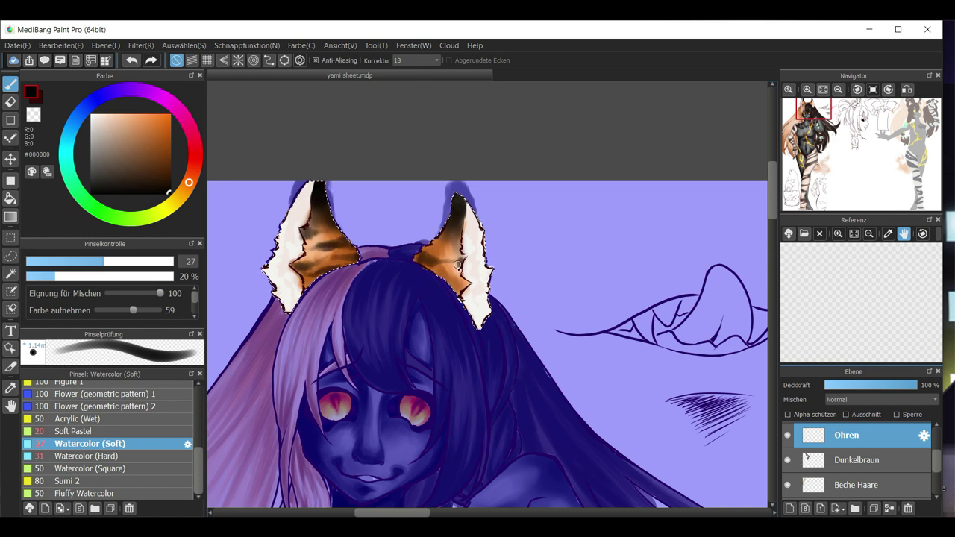
pyautogui.click(112, 456)
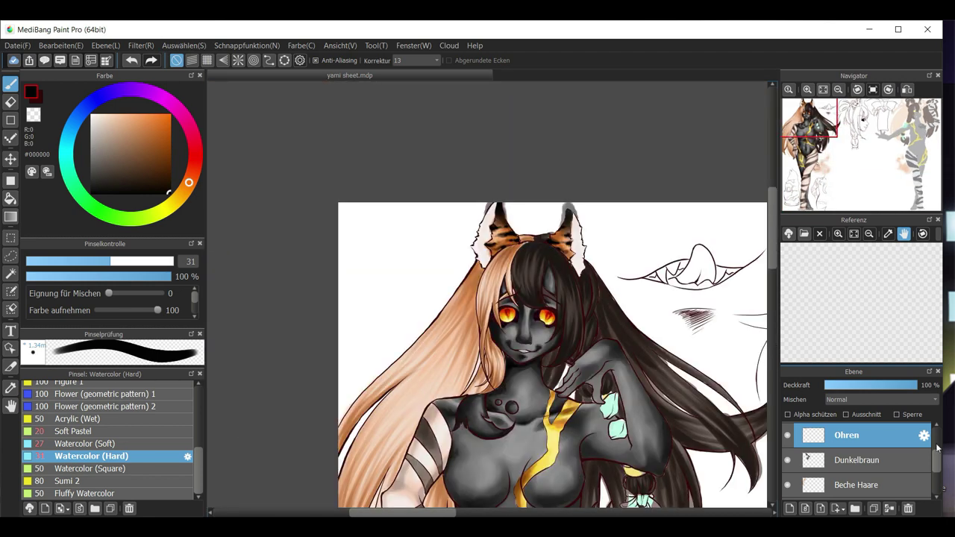
# Merge the Ohren and Dunkelbraun layers down into the Beche Haare layer
pyautogui.moveTo(937, 446); pyautogui.dragTo(937, 493)
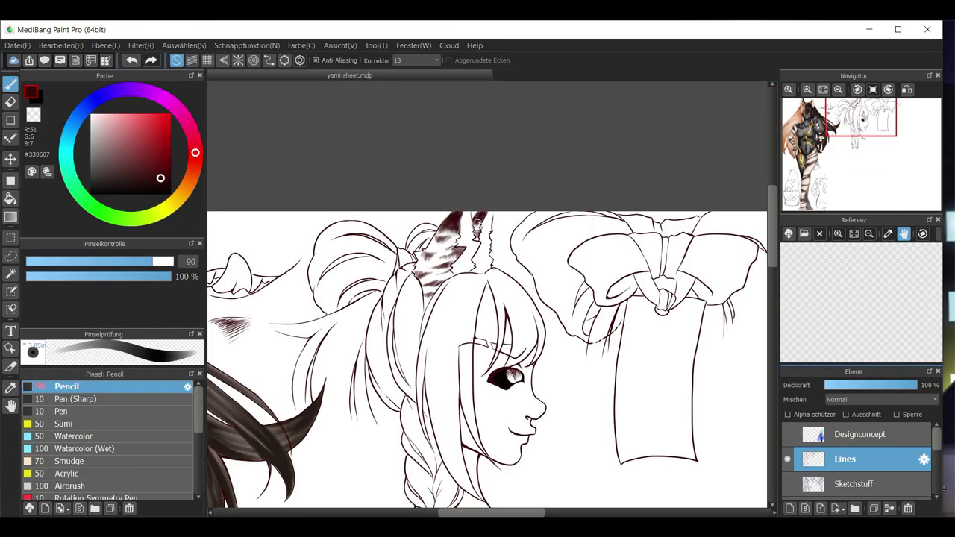
pyautogui.scroll(-3, 880, 448)
pyautogui.click(880, 429)
pyautogui.scroll(1, 880, 448)
pyautogui.click(888, 508)
pyautogui.click(888, 508)
# Rename the merged Beche Haare layer as "Haare und Ohren"
pyautogui.doubleClick(880, 457)
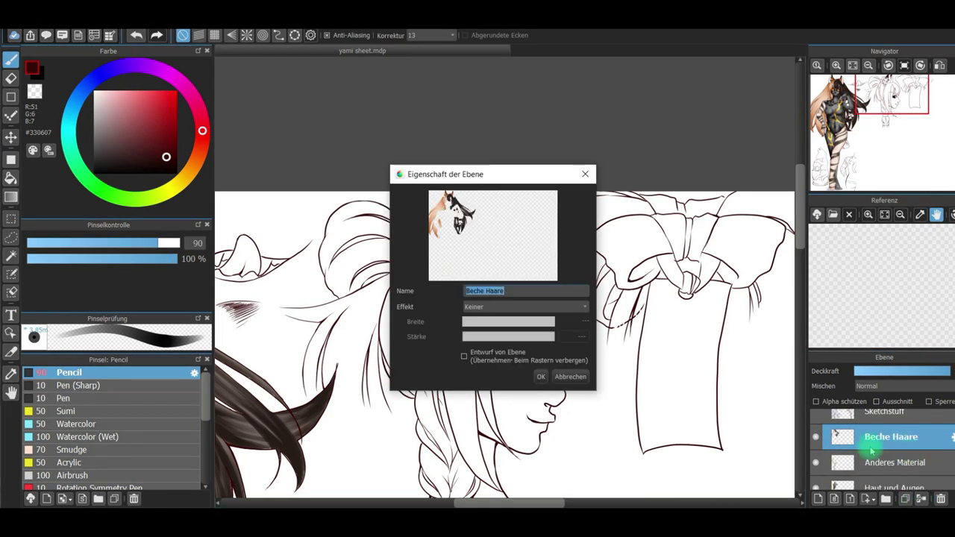
pyautogui.write('Haare und Ohren')
pyautogui.press('Return')
pyautogui.doubleClick(895, 437)
pyautogui.click(585, 174)
# Add a new layer above Haare und Ohren, hide the Lines layer and make the new layer active
pyautogui.scroll(2, 880, 463)
pyautogui.scroll(-2, 880, 476)
pyautogui.scroll(1, 874, 489)
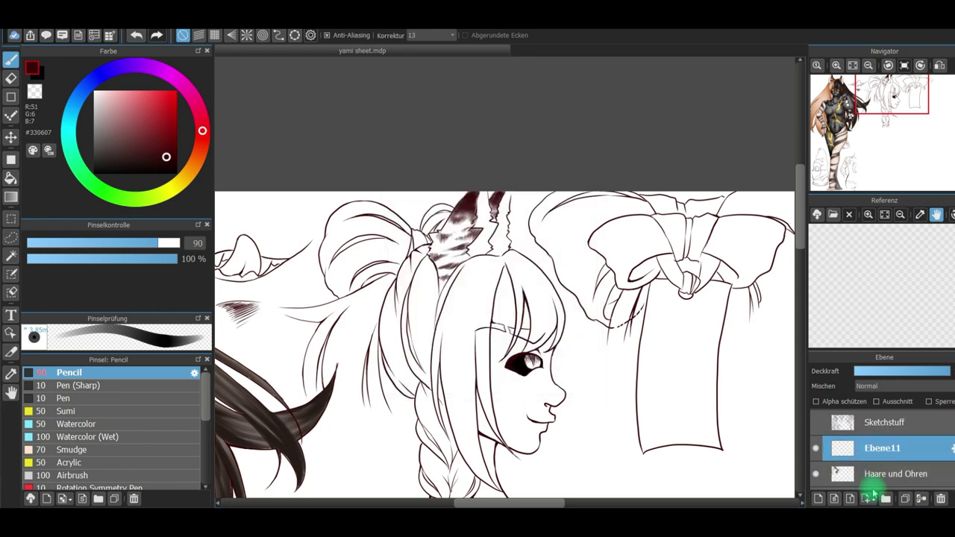
pyautogui.click(816, 423)
pyautogui.scroll(-1, 863, 449)
pyautogui.click(816, 477)
pyautogui.scroll(2, 917, 464)
pyautogui.click(886, 451)
pyautogui.click(815, 448)
pyautogui.moveTo(829, 125); pyautogui.dragTo(841, 100)
pyautogui.click(816, 474)
pyautogui.scroll(-2, 895, 442)
pyautogui.click(891, 439)
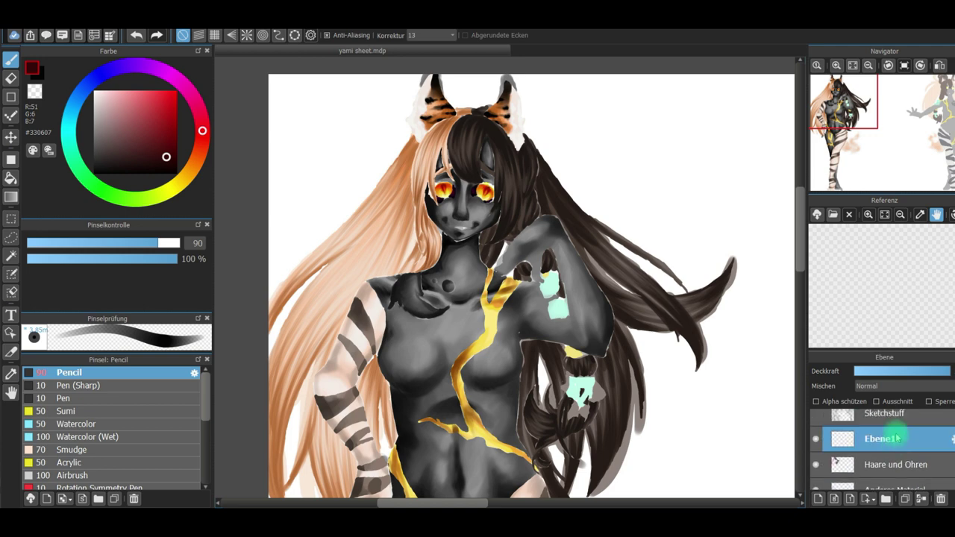
# Write "Lol" with a heart beside the character in #330607 using Watercolor (Hard) at size 31
pyautogui.scroll(-5, 205, 418)
pyautogui.click(150, 434)
pyautogui.click(150, 444)
pyautogui.moveTo(672, 112); pyautogui.dragTo(769, 118)
pyautogui.moveTo(709, 178)
pyautogui.mouseDown()
pyautogui.moveTo(722, 203)
pyautogui.moveTo(728, 191)
pyautogui.mouseUp()
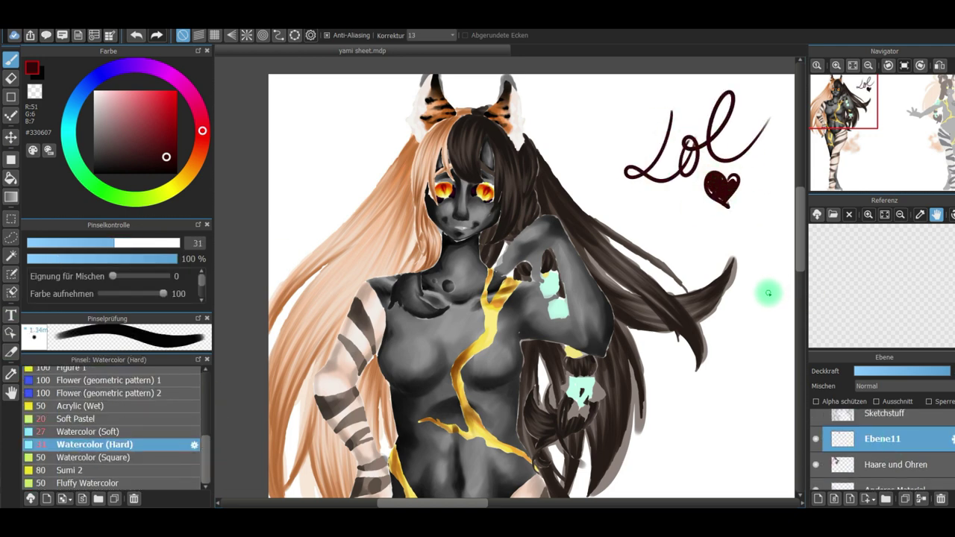
# Erase the "Lol" lettering and heart with the eraser at size 204
pyautogui.click(10, 78)
pyautogui.moveTo(112, 243); pyautogui.dragTo(171, 241)
pyautogui.moveTo(678, 107); pyautogui.dragTo(724, 195)
# Move the Designconcept layer below Ebene12 and make it visible at reduced opacity
pyautogui.scroll(2, 840, 450)
pyautogui.scroll(-2, 933, 455)
pyautogui.scroll(1, 934, 448)
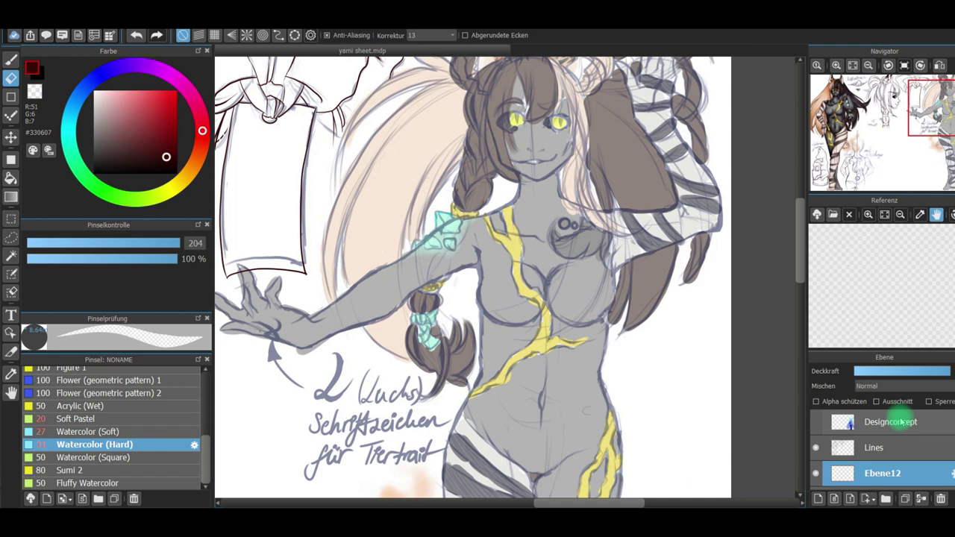
pyautogui.moveTo(895, 422); pyautogui.dragTo(895, 477)
pyautogui.click(815, 473)
pyautogui.moveTo(879, 371); pyautogui.dragTo(869, 371)
pyautogui.click(891, 473)
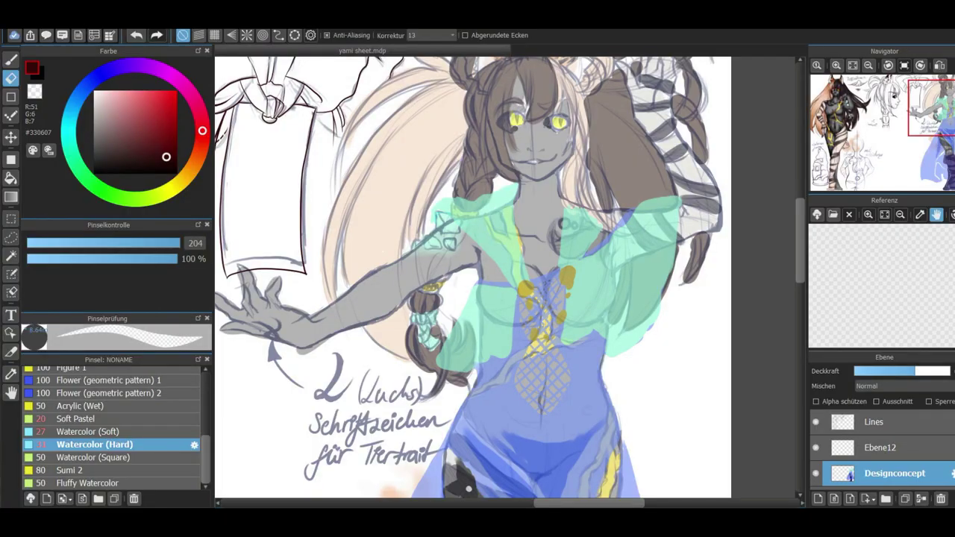
# Sketch the ruffled blouse, neckline buttons and diamond belly lattice on Ebene12 using Pencil at size 14.2 in #4A5BE0
pyautogui.click(96, 78)
pyautogui.click(149, 101)
pyautogui.moveTo(205, 456); pyautogui.dragTo(206, 386)
pyautogui.click(104, 373)
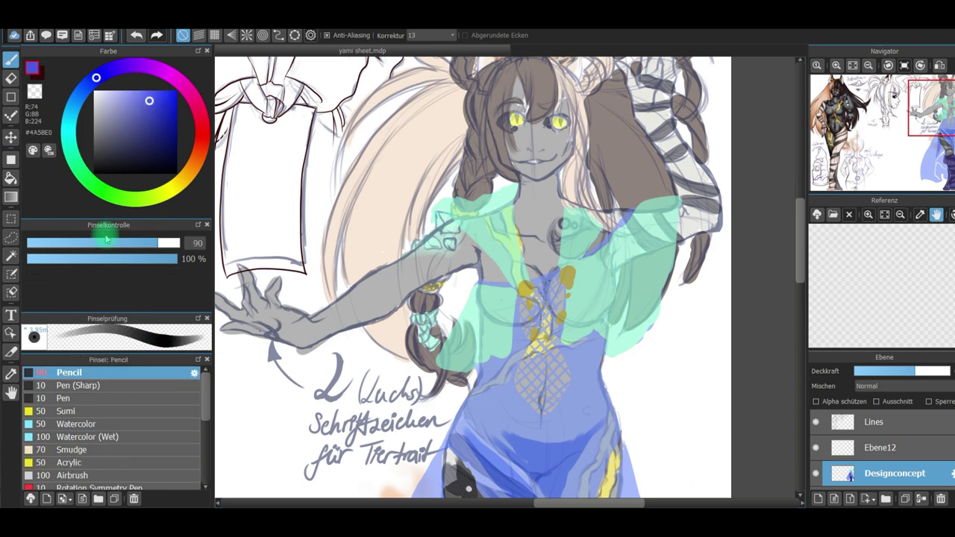
pyautogui.click(70, 243)
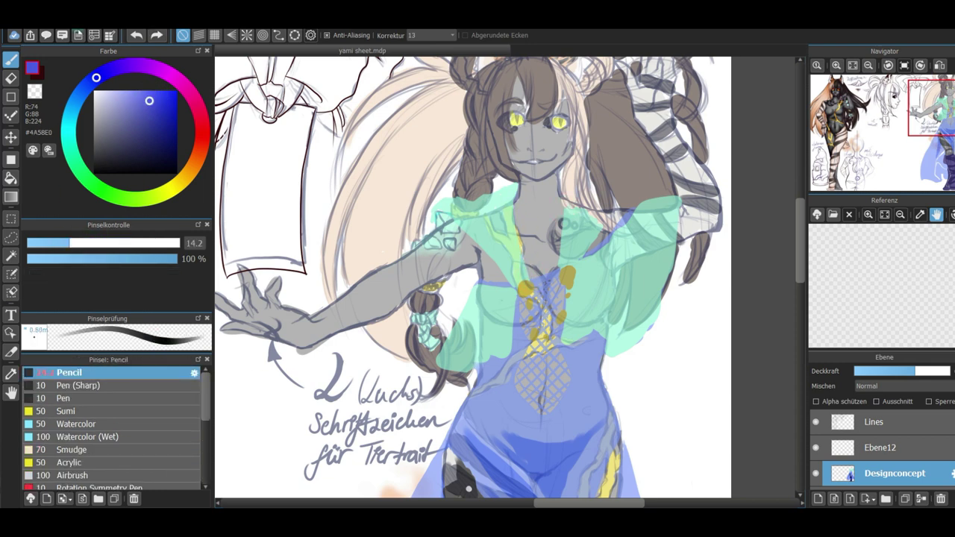
pyautogui.click(882, 447)
pyautogui.moveTo(515, 207); pyautogui.dragTo(529, 276)
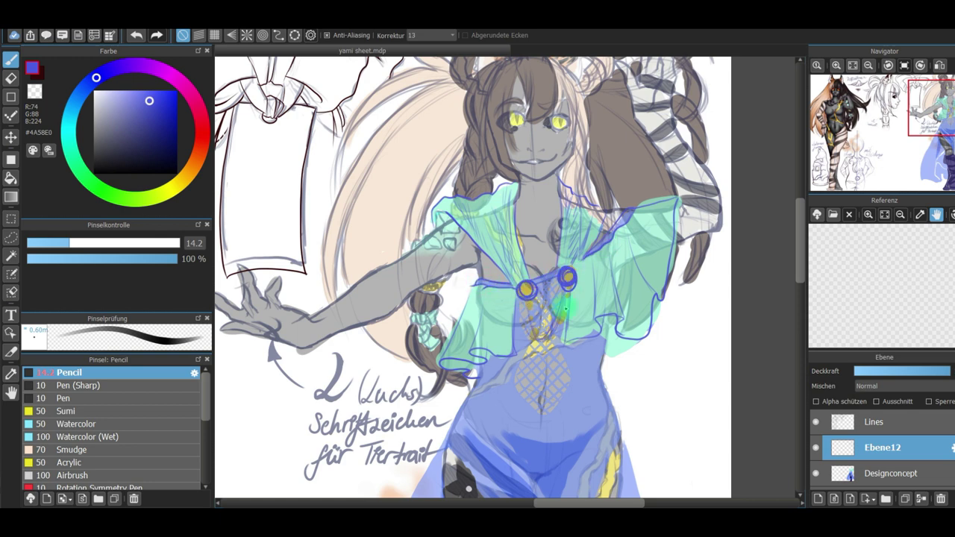
pyautogui.moveTo(551, 409); pyautogui.dragTo(548, 401)
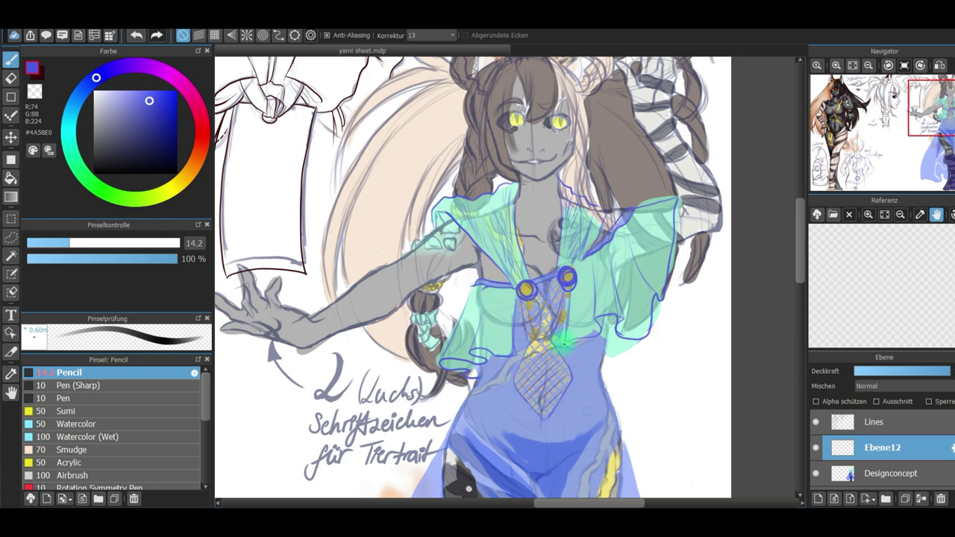
# Sketch the hip drapery folds, the long skirt's side outlines and its wavy hem around the legs
pyautogui.moveTo(477, 381); pyautogui.dragTo(541, 223)
pyautogui.moveTo(541, 219)
pyautogui.mouseDown()
pyautogui.moveTo(516, 259)
pyautogui.moveTo(618, 433)
pyautogui.mouseUp()
pyautogui.moveTo(543, 330)
pyautogui.mouseDown()
pyautogui.moveTo(620, 432)
pyautogui.moveTo(599, 336)
pyautogui.moveTo(537, 267)
pyautogui.moveTo(642, 297)
pyautogui.moveTo(610, 328)
pyautogui.moveTo(680, 287)
pyautogui.moveTo(670, 190)
pyautogui.moveTo(688, 284)
pyautogui.mouseUp()
pyautogui.moveTo(514, 295)
pyautogui.mouseDown()
pyautogui.moveTo(555, 106)
pyautogui.moveTo(443, 495)
pyautogui.moveTo(512, 505)
pyautogui.mouseUp()
pyautogui.moveTo(538, 499); pyautogui.dragTo(522, 399)
pyautogui.moveTo(515, 400); pyautogui.dragTo(588, 377)
pyautogui.moveTo(518, 247)
pyautogui.mouseDown()
pyautogui.moveTo(530, 245)
pyautogui.moveTo(603, 302)
pyautogui.mouseUp()
pyautogui.moveTo(521, 227); pyautogui.dragTo(585, 160)
pyautogui.moveTo(539, 212); pyautogui.dragTo(580, 185)
pyautogui.moveTo(560, 374); pyautogui.dragTo(558, 340)
pyautogui.moveTo(568, 373); pyautogui.dragTo(567, 340)
pyautogui.moveTo(678, 372); pyautogui.dragTo(793, 358)
pyautogui.moveTo(794, 280); pyautogui.dragTo(622, 338)
pyautogui.moveTo(543, 68); pyautogui.dragTo(644, 404)
pyautogui.moveTo(644, 404); pyautogui.dragTo(622, 418)
pyautogui.moveTo(600, 348); pyautogui.dragTo(563, 229)
pyautogui.moveTo(543, 373); pyautogui.dragTo(539, 270)
pyautogui.moveTo(584, 415); pyautogui.dragTo(577, 374)
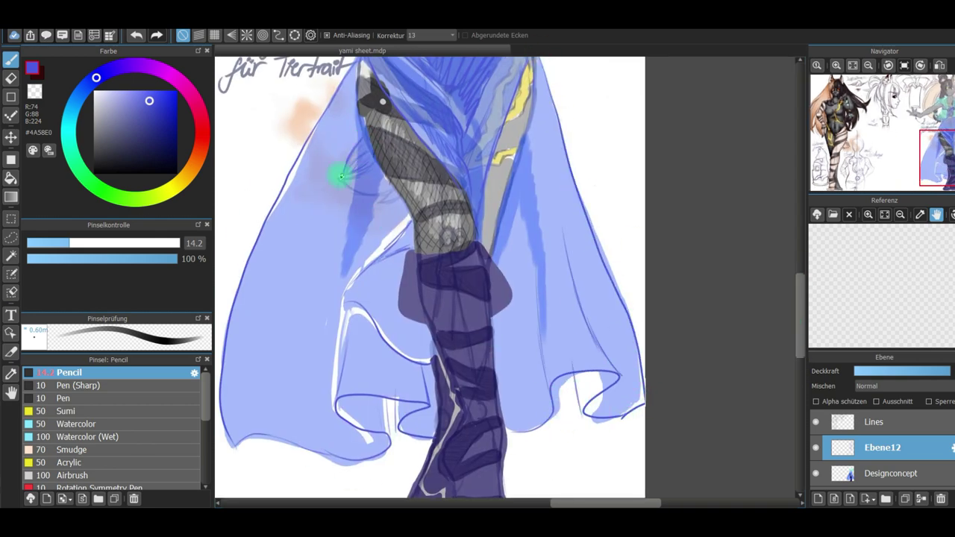
# Compare the skirt line sketch with the Designconcept layer hidden and shown
pyautogui.click(927, 141)
pyautogui.click(816, 474)
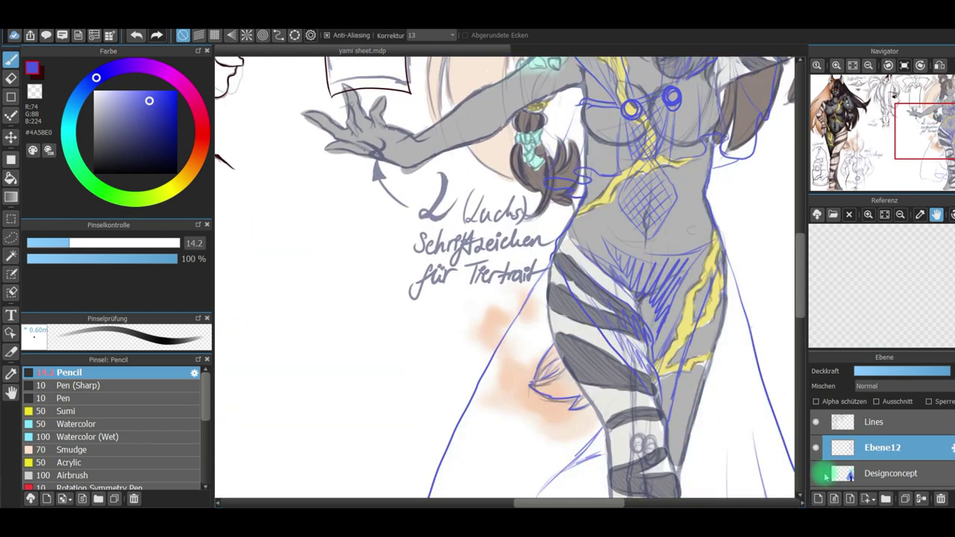
pyautogui.click(816, 474)
pyautogui.click(928, 171)
pyautogui.moveTo(929, 172); pyautogui.dragTo(936, 165)
# Switch to File Explorer and browse the Bilder > Referenzen > Kleidungsreferenzen folder for boot photos such as Schuhe14.jpg and Schuhe15.jpg
pyautogui.click(459, 515)
pyautogui.doubleClick(594, 109)
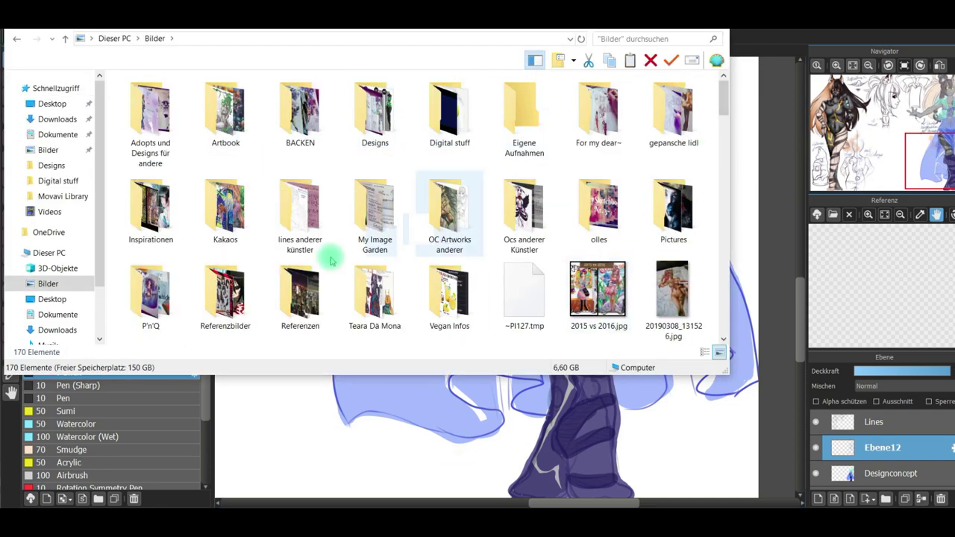
pyautogui.doubleClick(300, 294)
pyautogui.doubleClick(219, 120)
pyautogui.scroll(-15, 226, 262)
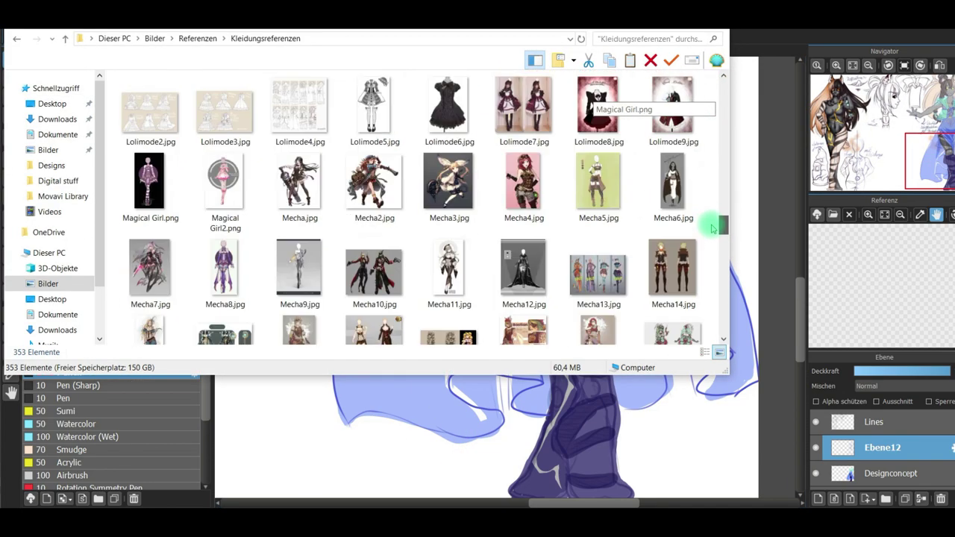
pyautogui.click(225, 263)
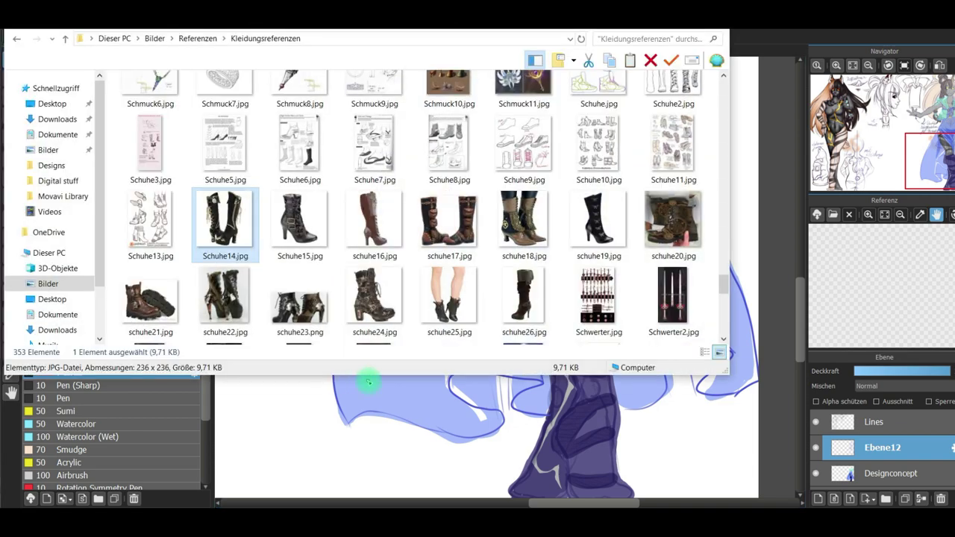
pyautogui.doubleClick(321, 227)
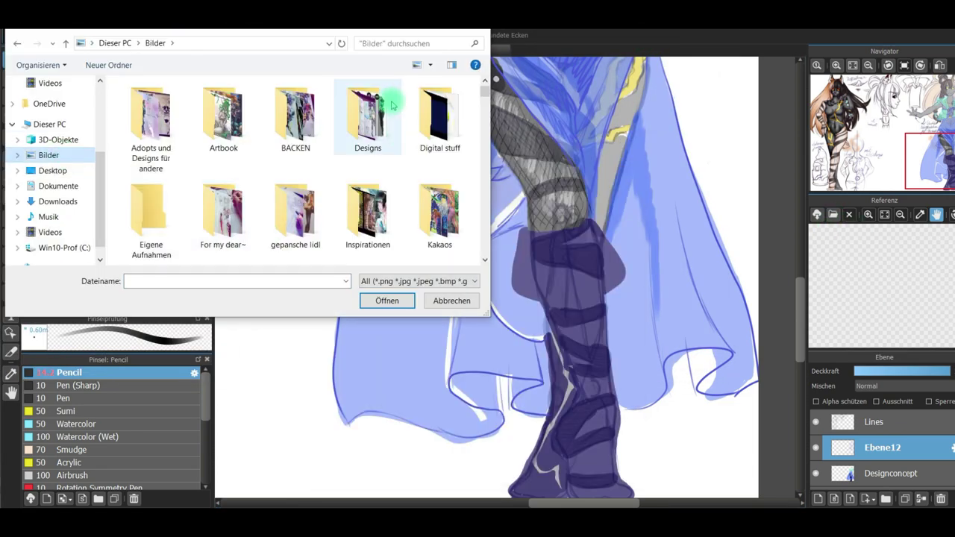
# Load Schuhe15.jpg from Kleidungsreferenzen as the reference image and open Schuhe14.jpg in the Fotos viewer
pyautogui.scroll(-3, 361, 223)
pyautogui.doubleClick(361, 224)
pyautogui.scroll(-10, 485, 220)
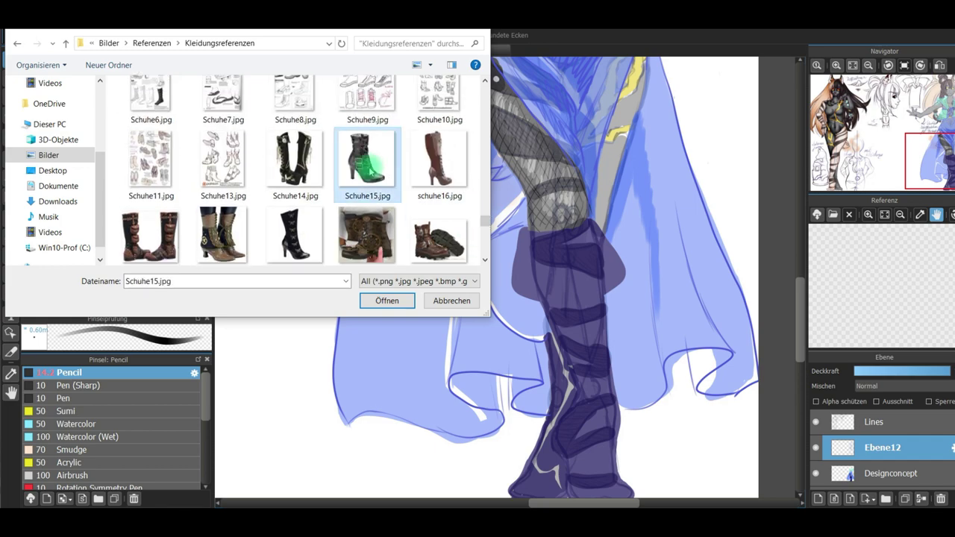
pyautogui.doubleClick(367, 160)
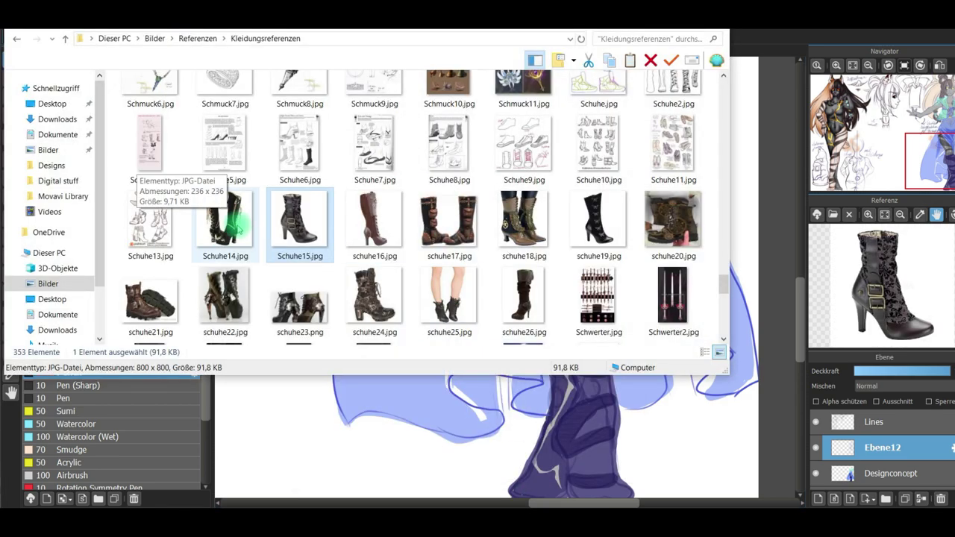
pyautogui.doubleClick(228, 213)
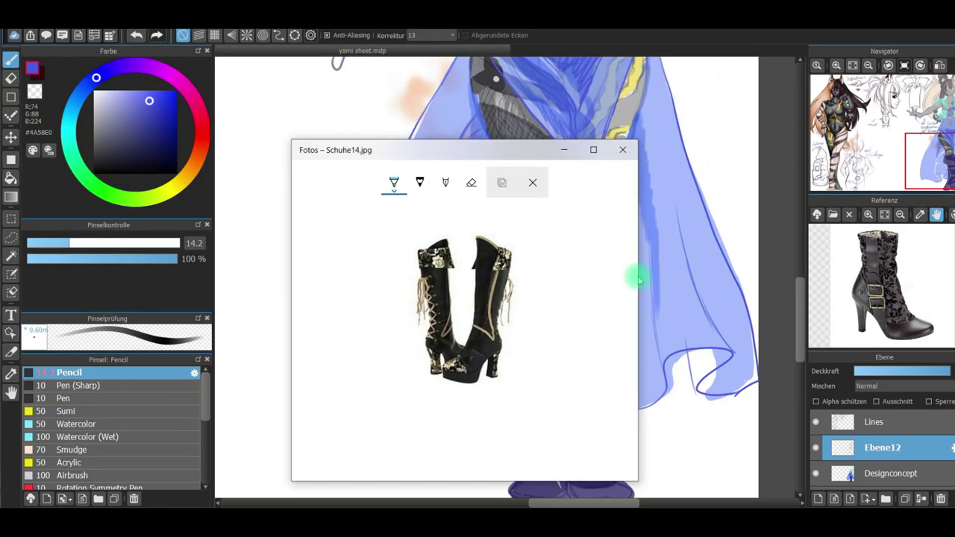
pyautogui.moveTo(634, 483); pyautogui.dragTo(612, 444)
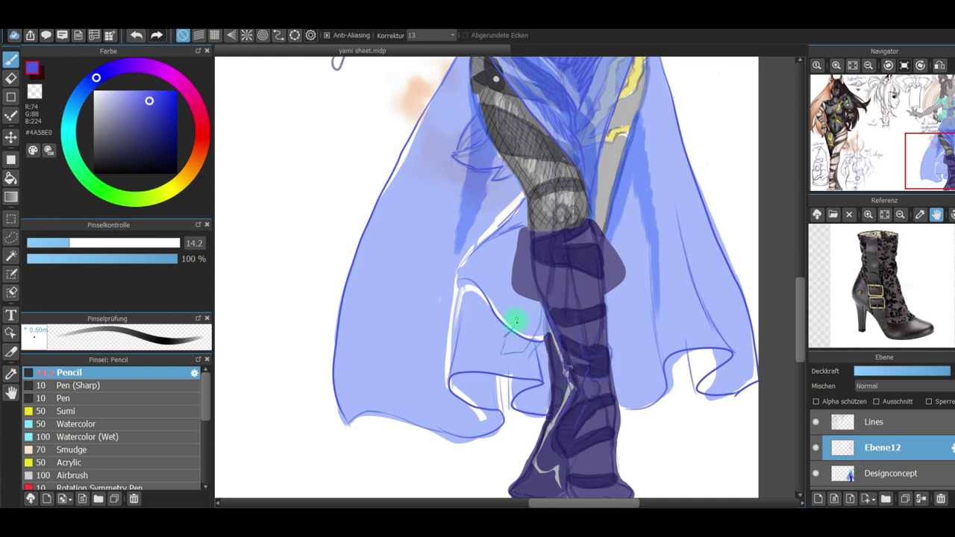
# Sketch the boots over the lower legs with a turned-down cuff, a two-button flap, round fastenings and a hatched foot
pyautogui.moveTo(585, 358)
pyautogui.mouseDown()
pyautogui.moveTo(609, 347)
pyautogui.moveTo(588, 381)
pyautogui.mouseUp()
pyautogui.moveTo(589, 382)
pyautogui.mouseDown()
pyautogui.moveTo(569, 439)
pyautogui.moveTo(562, 359)
pyautogui.mouseUp()
pyautogui.moveTo(606, 301); pyautogui.dragTo(619, 417)
pyautogui.click(931, 177)
pyautogui.moveTo(694, 298)
pyautogui.mouseDown()
pyautogui.moveTo(709, 357)
pyautogui.moveTo(651, 370)
pyautogui.mouseUp()
pyautogui.moveTo(627, 302)
pyautogui.mouseDown()
pyautogui.moveTo(607, 358)
pyautogui.moveTo(630, 351)
pyautogui.moveTo(641, 372)
pyautogui.moveTo(705, 374)
pyautogui.moveTo(604, 349)
pyautogui.moveTo(605, 362)
pyautogui.moveTo(634, 357)
pyautogui.moveTo(616, 355)
pyautogui.moveTo(612, 336)
pyautogui.moveTo(636, 321)
pyautogui.moveTo(670, 374)
pyautogui.moveTo(688, 376)
pyautogui.moveTo(645, 322)
pyautogui.moveTo(659, 293)
pyautogui.moveTo(665, 333)
pyautogui.moveTo(687, 338)
pyautogui.moveTo(690, 329)
pyautogui.moveTo(658, 331)
pyautogui.moveTo(687, 363)
pyautogui.moveTo(651, 362)
pyautogui.moveTo(697, 341)
pyautogui.mouseUp()
pyautogui.moveTo(685, 166)
pyautogui.mouseDown()
pyautogui.moveTo(643, 146)
pyautogui.moveTo(591, 156)
pyautogui.moveTo(702, 157)
pyautogui.moveTo(593, 154)
pyautogui.moveTo(604, 102)
pyautogui.moveTo(698, 130)
pyautogui.mouseUp()
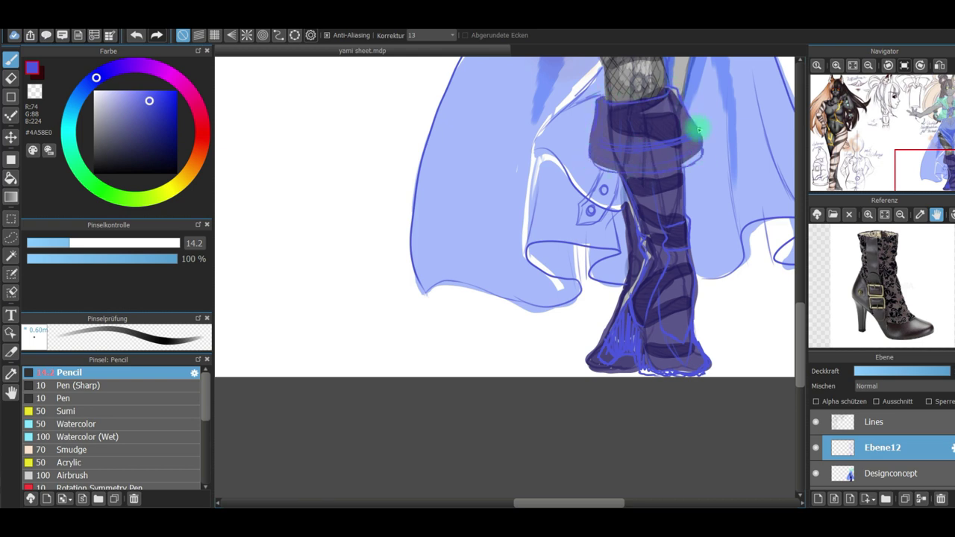
pyautogui.moveTo(644, 227); pyautogui.dragTo(662, 248)
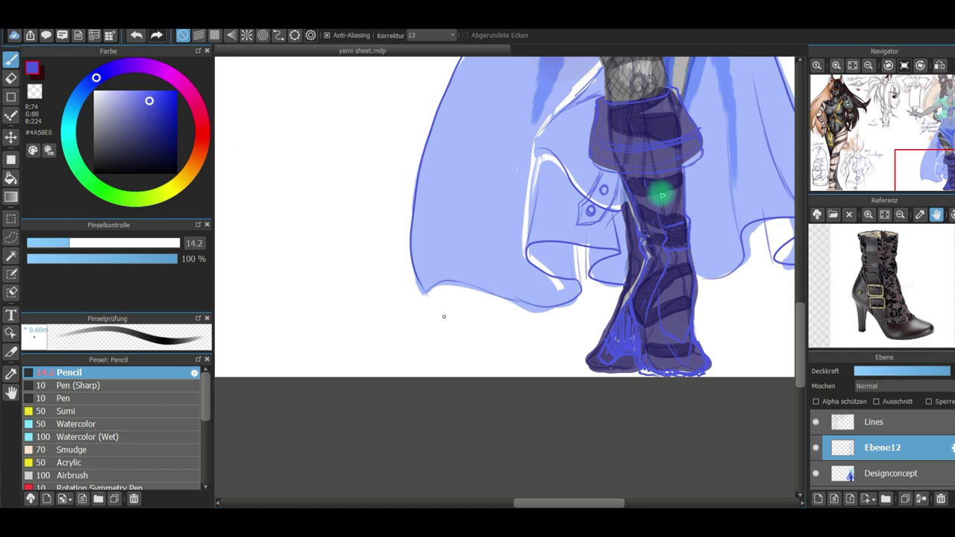
pyautogui.moveTo(649, 234)
pyautogui.mouseDown()
pyautogui.moveTo(649, 208)
pyautogui.moveTo(642, 296)
pyautogui.mouseUp()
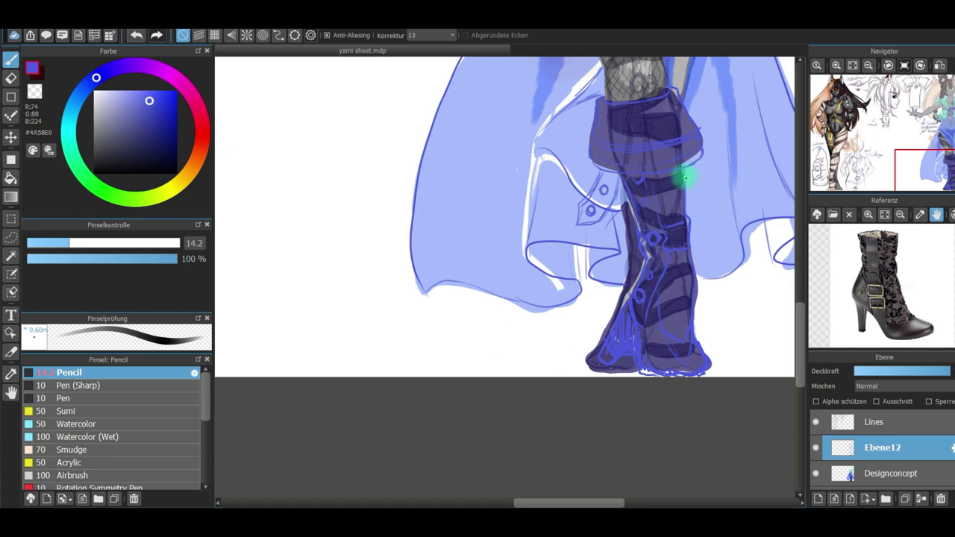
# Check the sketch with the Designconcept layer hidden, show the layer again and draw round fastenings along both sides of the waist
pyautogui.click(815, 474)
pyautogui.click(853, 65)
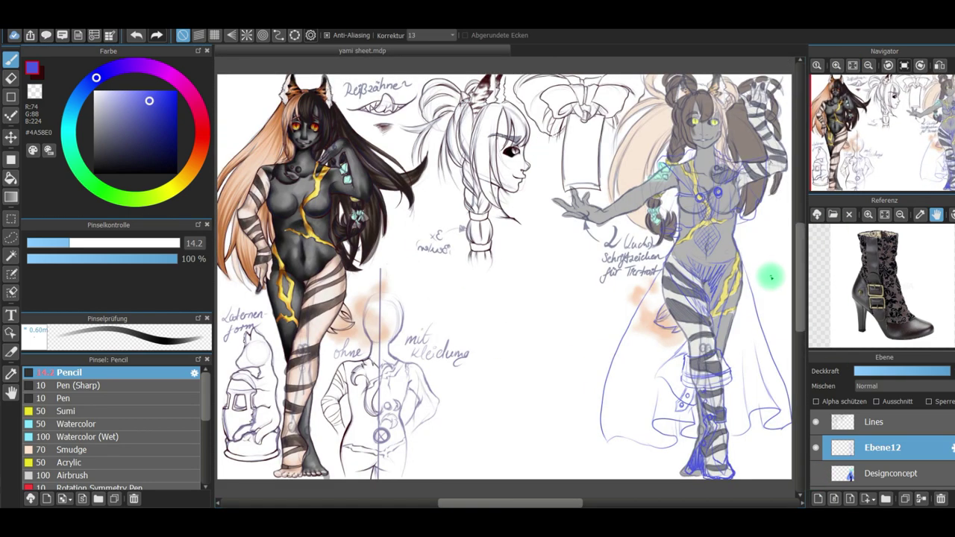
pyautogui.scroll(6, 772, 112)
pyautogui.click(944, 123)
pyautogui.click(816, 473)
pyautogui.moveTo(572, 234)
pyautogui.mouseDown()
pyautogui.moveTo(574, 264)
pyautogui.moveTo(574, 240)
pyautogui.mouseUp()
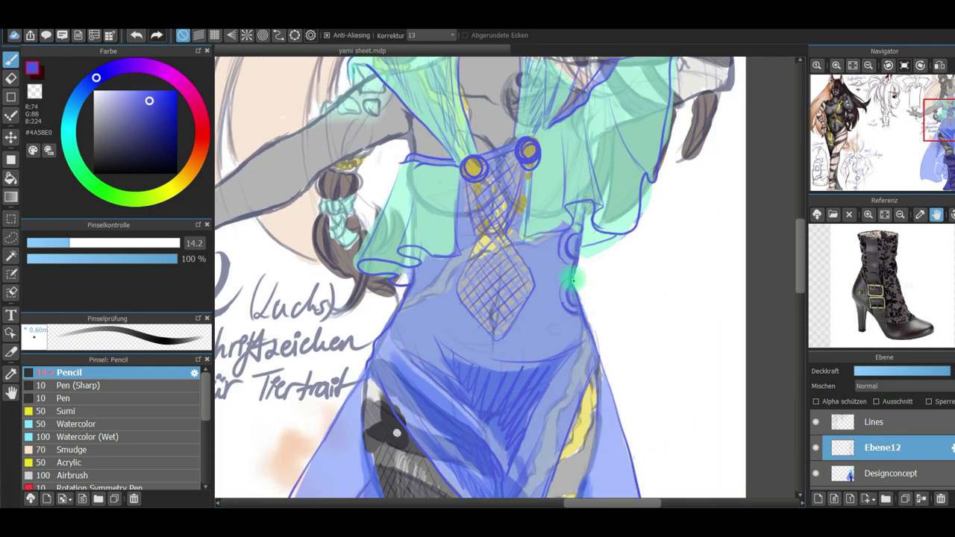
pyautogui.moveTo(421, 263); pyautogui.dragTo(431, 285)
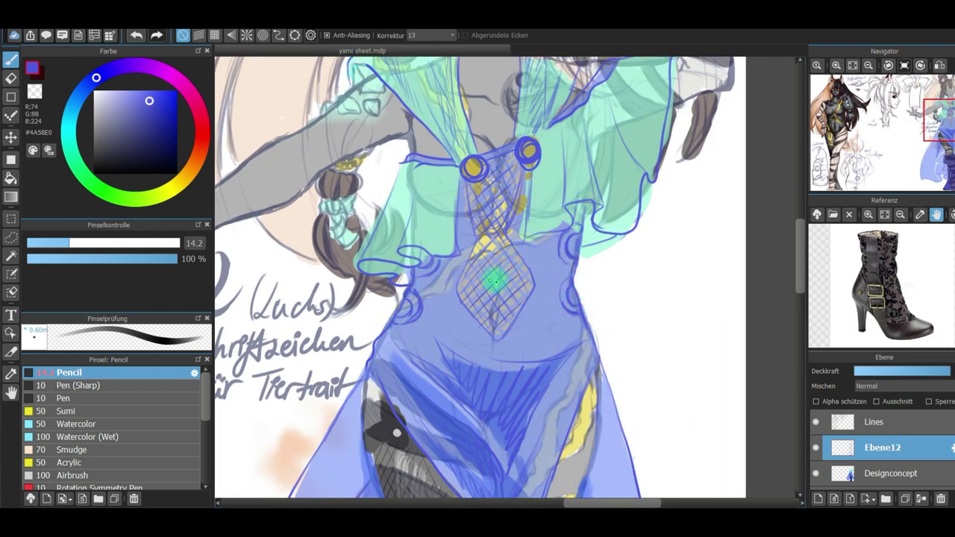
# Sketch a hatched long glove along the raised arm and hand, plus sleeve folds below the shoulder
pyautogui.click(948, 107)
pyautogui.moveTo(612, 278); pyautogui.dragTo(639, 295)
pyautogui.moveTo(552, 146); pyautogui.dragTo(591, 127)
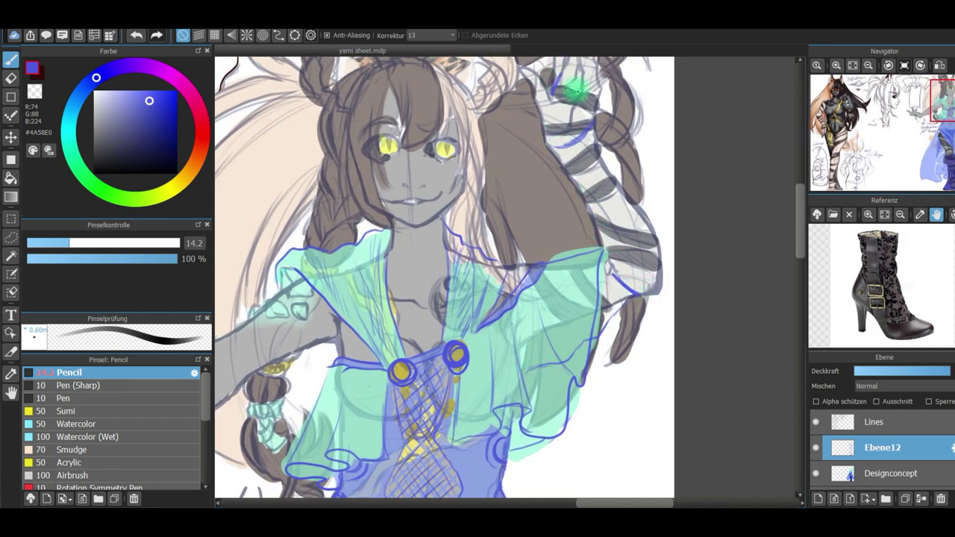
pyautogui.scroll(-3, 586, 159)
pyautogui.scroll(3, 601, 93)
pyautogui.moveTo(601, 93); pyautogui.dragTo(598, 148)
pyautogui.moveTo(633, 98)
pyautogui.mouseDown()
pyautogui.moveTo(613, 145)
pyautogui.moveTo(632, 191)
pyautogui.moveTo(593, 225)
pyautogui.moveTo(657, 308)
pyautogui.moveTo(673, 369)
pyautogui.mouseUp()
pyautogui.moveTo(602, 335); pyautogui.dragTo(643, 325)
pyautogui.moveTo(625, 331); pyautogui.dragTo(652, 378)
pyautogui.moveTo(621, 409); pyautogui.dragTo(680, 371)
pyautogui.moveTo(636, 322)
pyautogui.mouseDown()
pyautogui.moveTo(567, 342)
pyautogui.moveTo(602, 404)
pyautogui.mouseUp()
pyautogui.moveTo(611, 346); pyautogui.dragTo(628, 388)
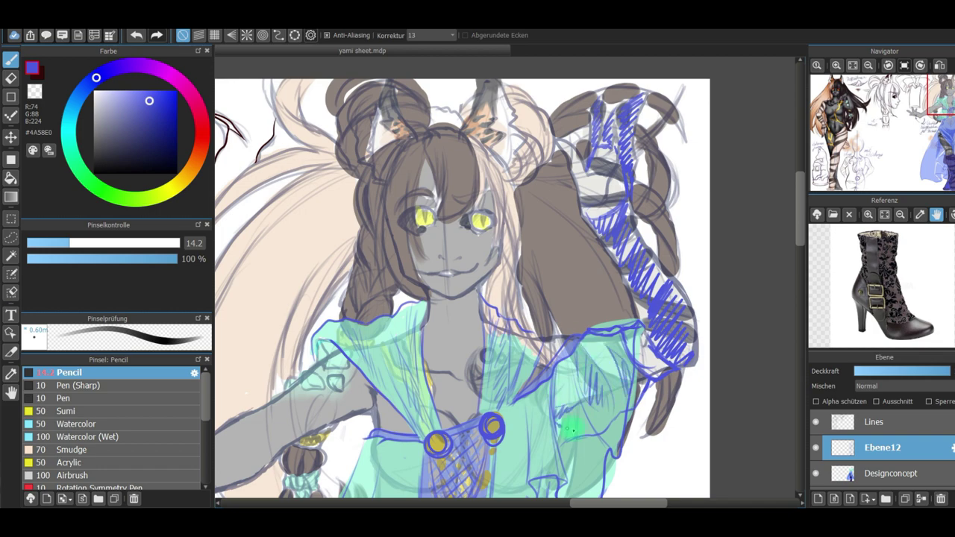
pyautogui.moveTo(940, 139); pyautogui.dragTo(942, 111)
pyautogui.doubleClick(875, 448)
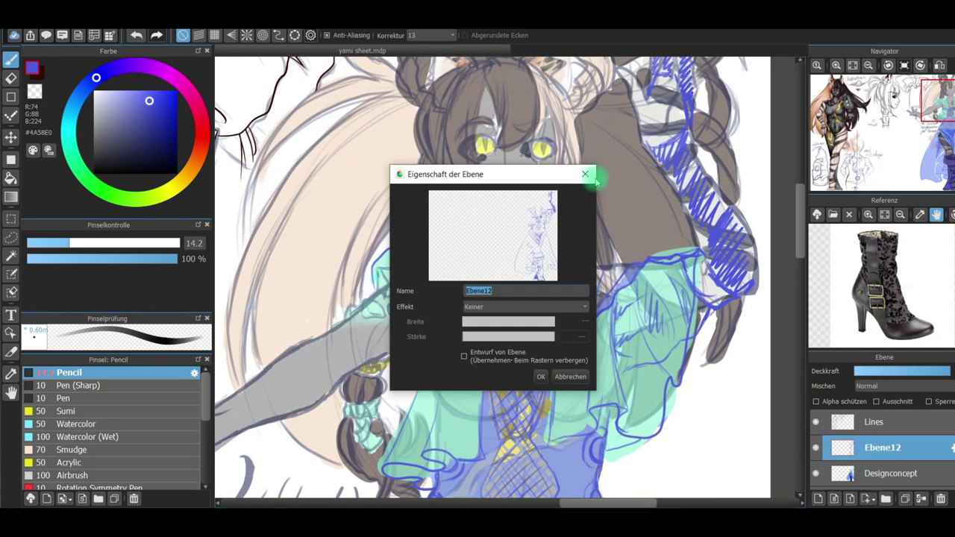
pyautogui.click(584, 174)
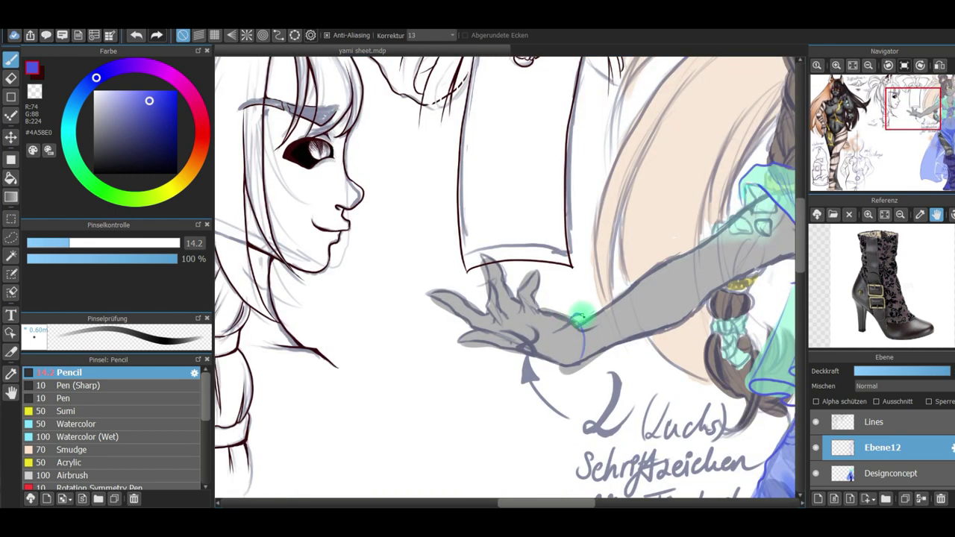
# Sketch a hatched glove on the outstretched hand with a buttoned wrist strap and a flared, double-edged cuff
pyautogui.moveTo(581, 318); pyautogui.dragTo(590, 346)
pyautogui.moveTo(599, 305); pyautogui.dragTo(633, 277)
pyautogui.moveTo(613, 352); pyautogui.dragTo(643, 364)
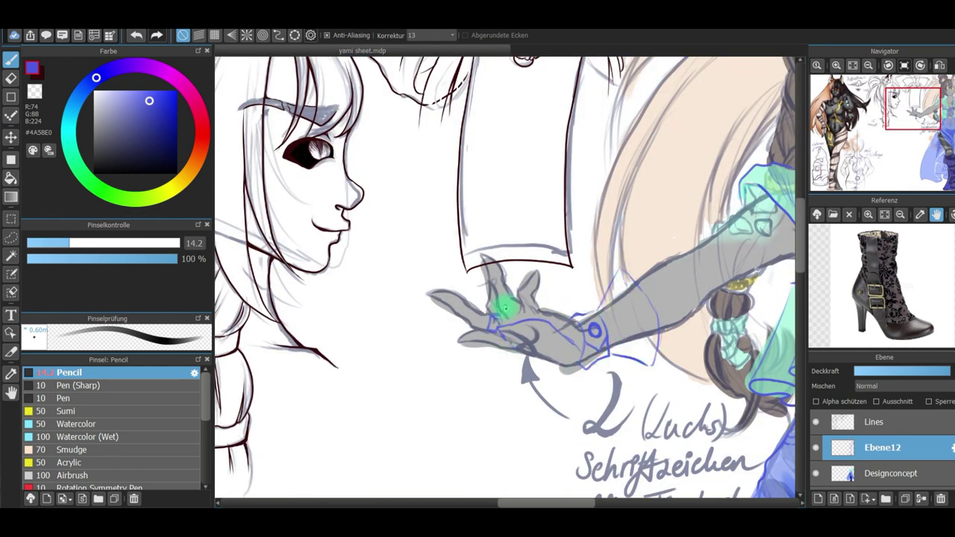
pyautogui.moveTo(560, 312)
pyautogui.mouseDown()
pyautogui.moveTo(501, 341)
pyautogui.moveTo(572, 337)
pyautogui.mouseUp()
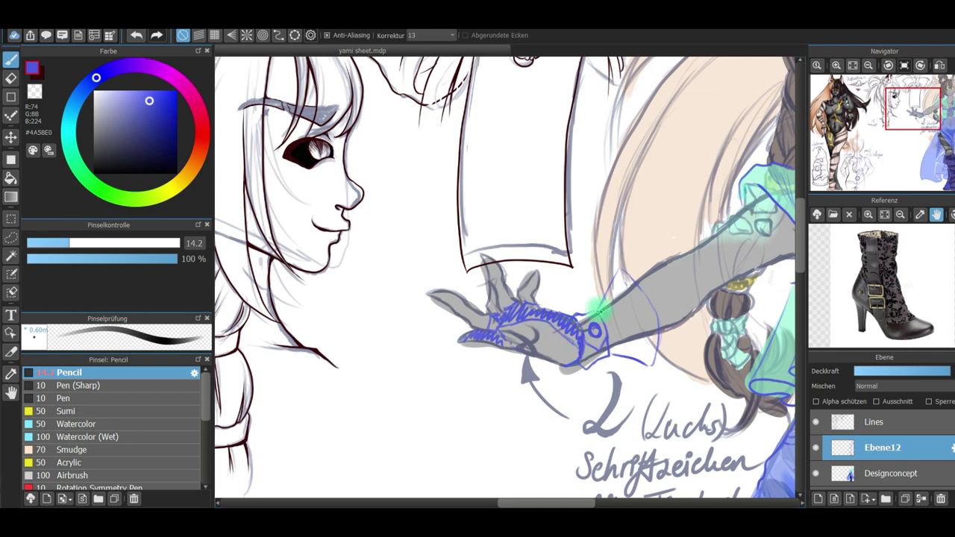
pyautogui.moveTo(601, 302)
pyautogui.mouseDown()
pyautogui.moveTo(625, 270)
pyautogui.moveTo(665, 364)
pyautogui.moveTo(630, 276)
pyautogui.moveTo(586, 328)
pyautogui.mouseUp()
pyautogui.moveTo(613, 240); pyautogui.dragTo(384, 179)
# Rename the Ebene12 layer to "designsketch" and hide the Designconcept layer
pyautogui.doubleClick(853, 448)
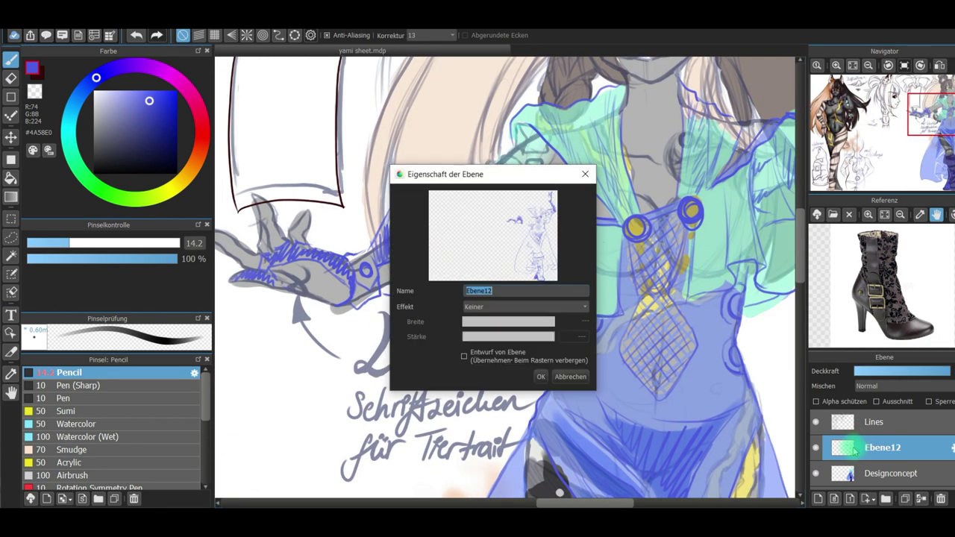
pyautogui.write('designsketch')
pyautogui.press('Return')
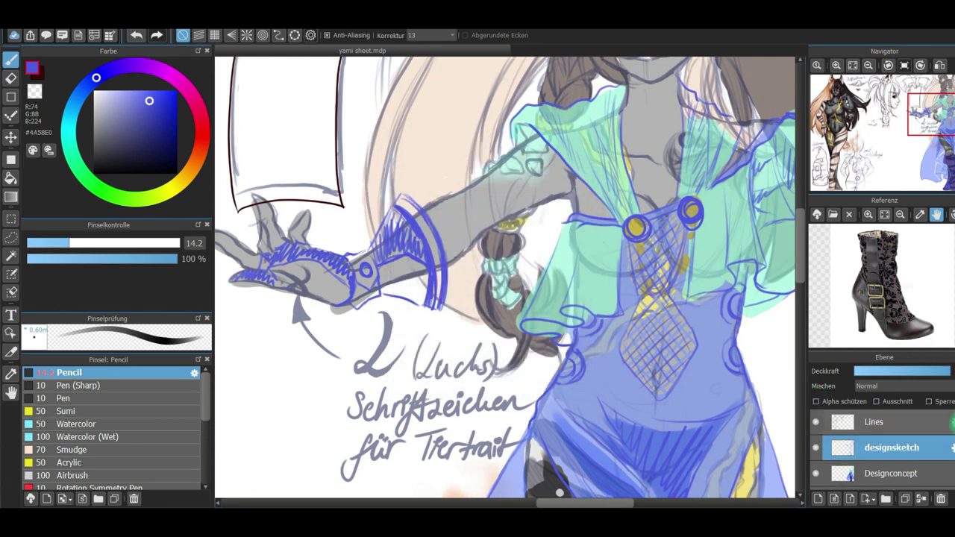
pyautogui.scroll(-1, 648, 345)
pyautogui.click(816, 473)
pyautogui.scroll(-5, 522, 280)
# Ink the bangs, face-framing strands and upper braid of the concept figure using Pen at size 10 in #330607
pyautogui.click(38, 74)
pyautogui.click(110, 398)
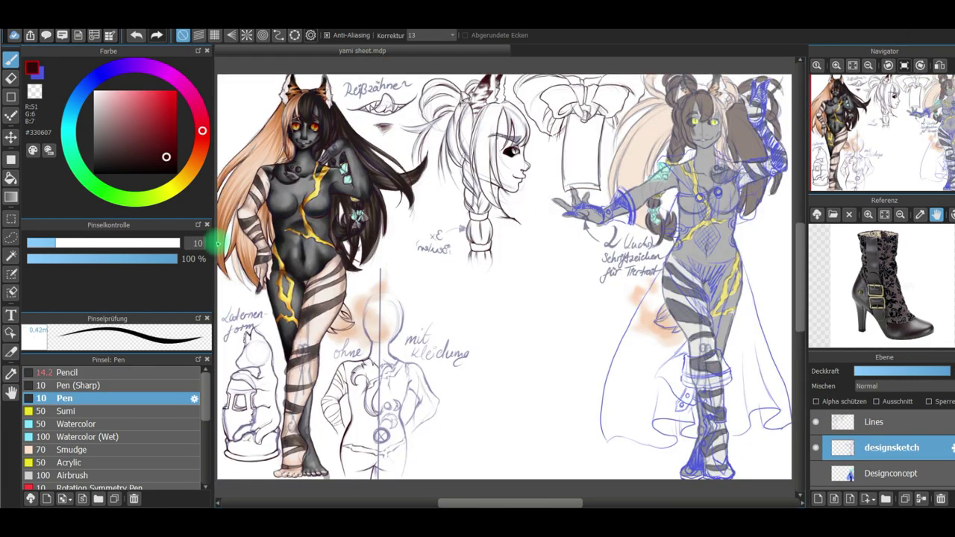
pyautogui.scroll(4, 671, 149)
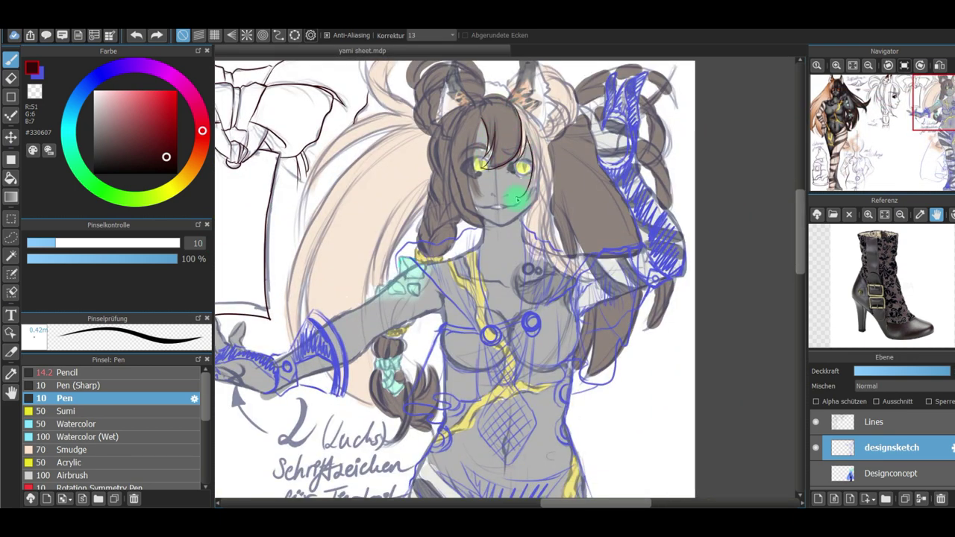
pyautogui.moveTo(473, 149); pyautogui.dragTo(487, 225)
pyautogui.hotkey('ctrl', 'z')
pyautogui.moveTo(451, 179); pyautogui.dragTo(458, 227)
pyautogui.moveTo(451, 126); pyautogui.dragTo(444, 197)
pyautogui.hotkey('ctrl', 'z')
pyautogui.moveTo(465, 107)
pyautogui.mouseDown()
pyautogui.moveTo(448, 136)
pyautogui.moveTo(441, 125)
pyautogui.moveTo(442, 178)
pyautogui.mouseUp()
pyautogui.moveTo(439, 136)
pyautogui.mouseDown()
pyautogui.moveTo(442, 235)
pyautogui.moveTo(420, 244)
pyautogui.mouseUp()
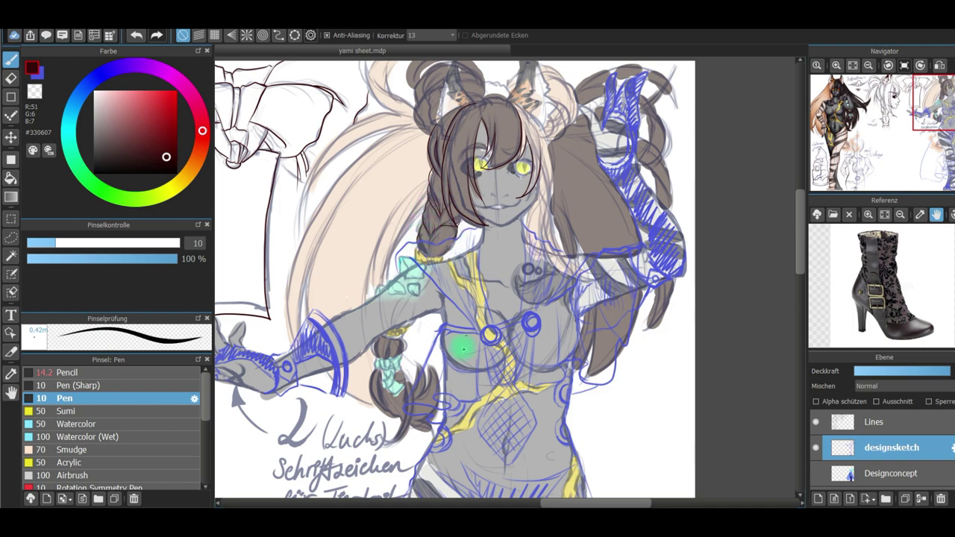
# Ink the braid's lower end below the outstretched arm, including its hair tie, turquoise ornament and curled tuft, cleaning up with the eraser
pyautogui.moveTo(401, 341); pyautogui.dragTo(379, 355)
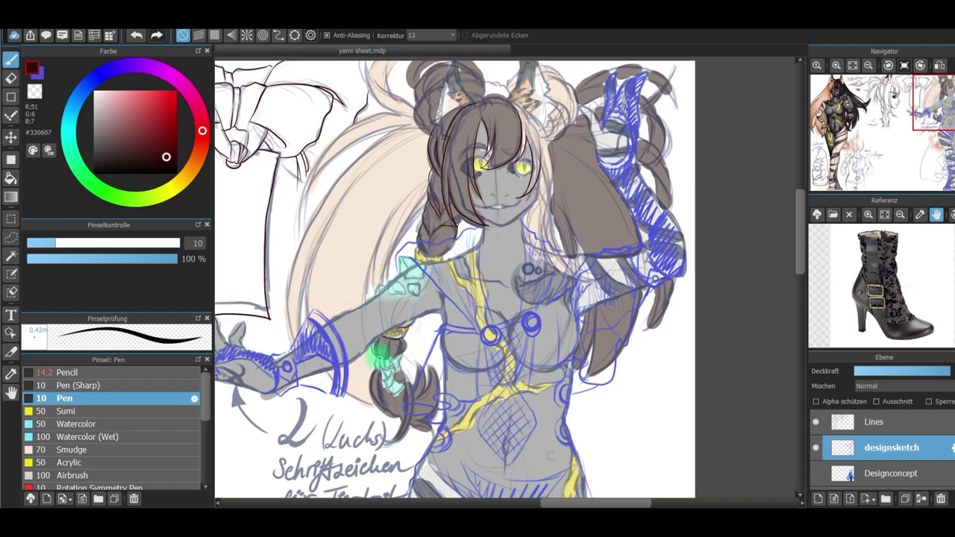
pyautogui.scroll(4, 410, 326)
pyautogui.moveTo(220, 489)
pyautogui.mouseDown()
pyautogui.moveTo(402, 254)
pyautogui.moveTo(379, 311)
pyautogui.moveTo(341, 320)
pyautogui.moveTo(362, 274)
pyautogui.moveTo(346, 310)
pyautogui.mouseUp()
pyautogui.press('e')
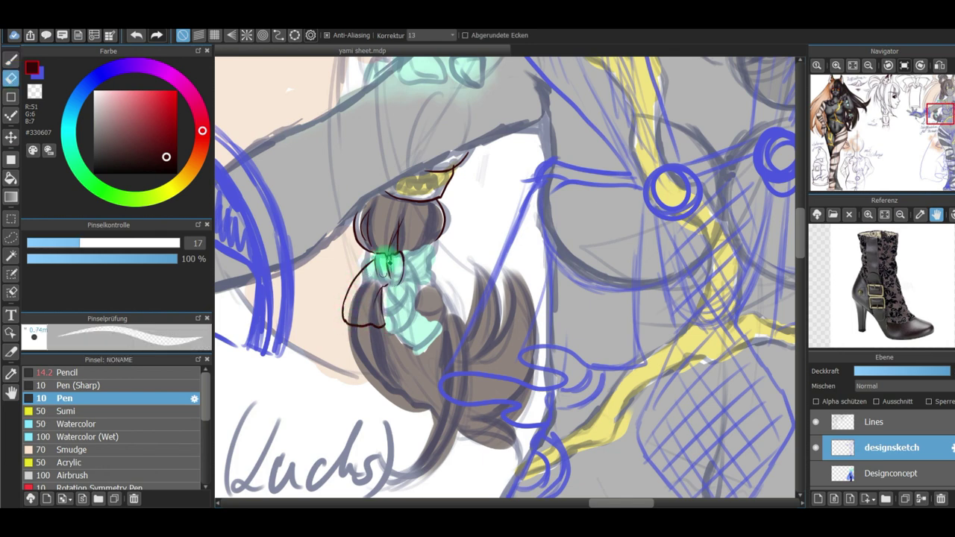
pyautogui.press('b')
pyautogui.moveTo(449, 310)
pyautogui.mouseDown()
pyautogui.moveTo(400, 253)
pyautogui.moveTo(418, 318)
pyautogui.moveTo(388, 297)
pyautogui.moveTo(417, 323)
pyautogui.moveTo(380, 323)
pyautogui.moveTo(427, 340)
pyautogui.mouseUp()
pyautogui.moveTo(362, 249); pyautogui.dragTo(364, 266)
pyautogui.moveTo(437, 240)
pyautogui.mouseDown()
pyautogui.moveTo(432, 264)
pyautogui.moveTo(405, 284)
pyautogui.moveTo(476, 265)
pyautogui.mouseUp()
pyautogui.scroll(-3, 886, 161)
pyautogui.press('Right')
pyautogui.press('Right')
pyautogui.press('Right')
pyautogui.press('Right')
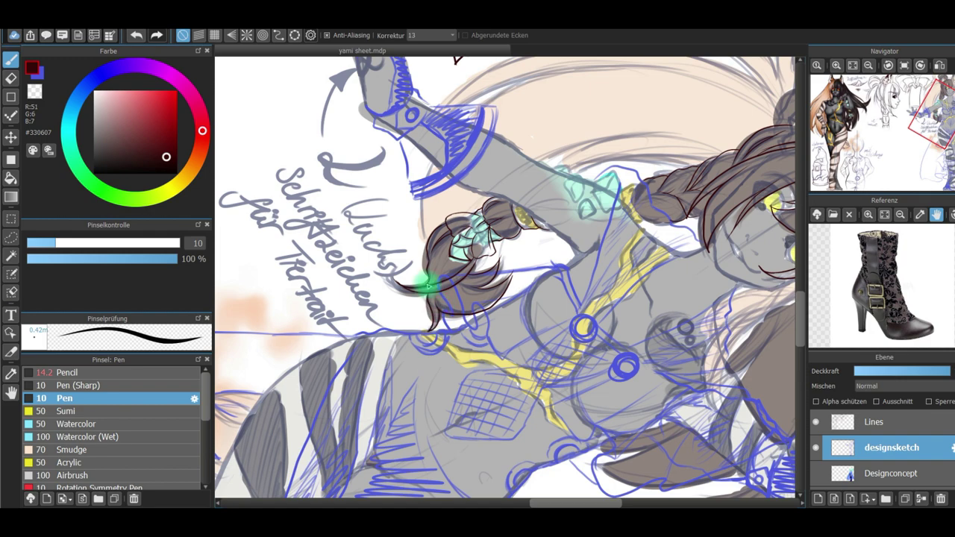
pyautogui.click(853, 66)
pyautogui.click(904, 66)
pyautogui.click(853, 65)
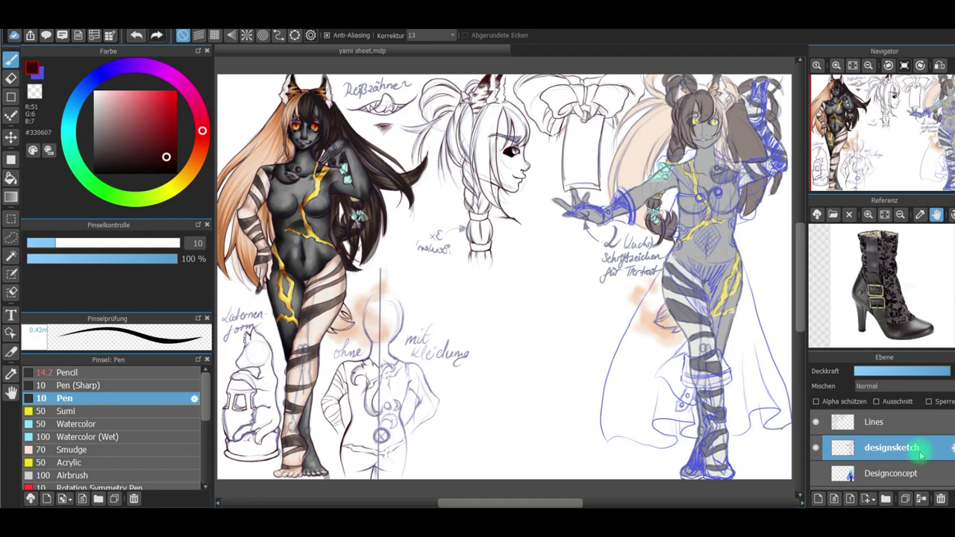
# Activate the Lines layer and ink the first bang strands over the figure's forehead using Pen at size 10 in #330607
pyautogui.click(901, 430)
pyautogui.click(899, 450)
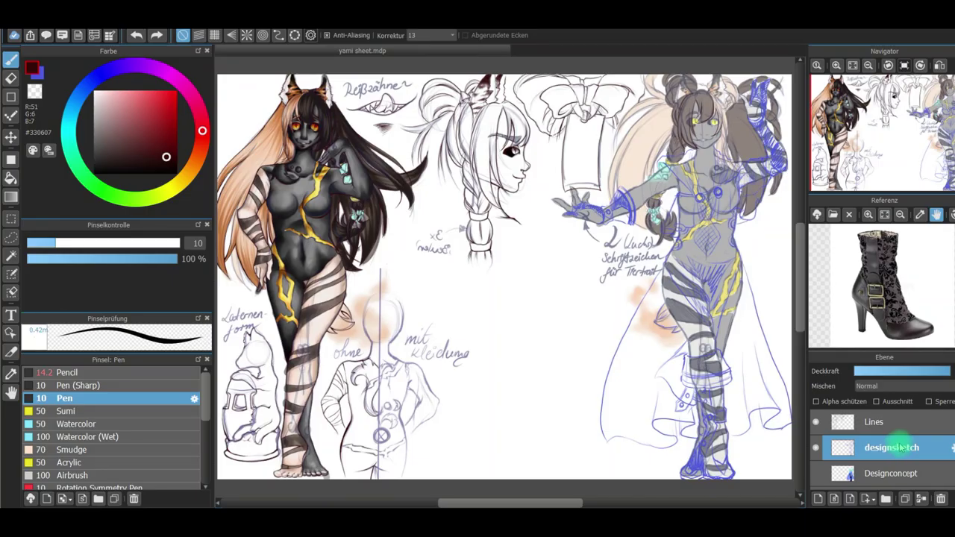
pyautogui.doubleClick(897, 424)
pyautogui.press('Escape')
pyautogui.scroll(4, 728, 414)
pyautogui.click(944, 94)
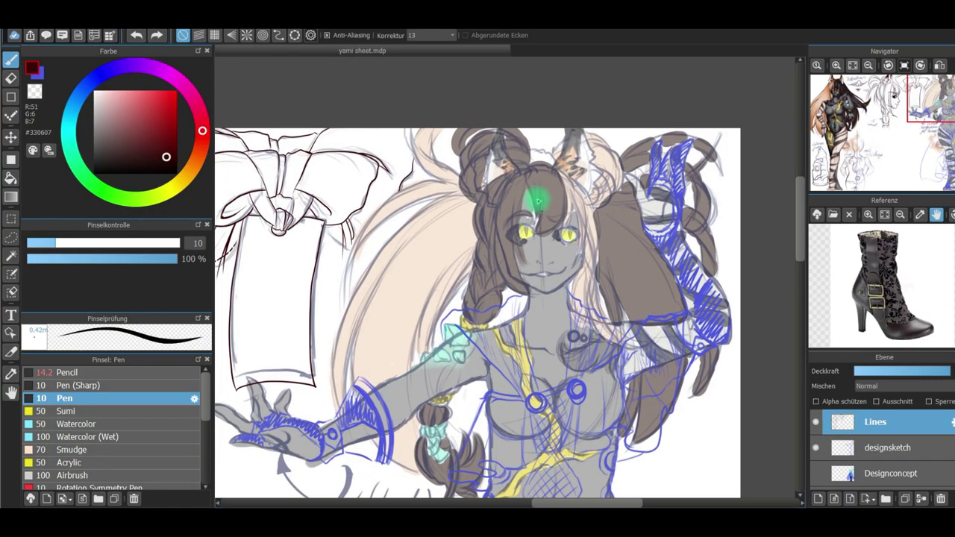
pyautogui.moveTo(529, 187); pyautogui.dragTo(531, 224)
pyautogui.hotkey('ctrl', 'z')
pyautogui.click(939, 66)
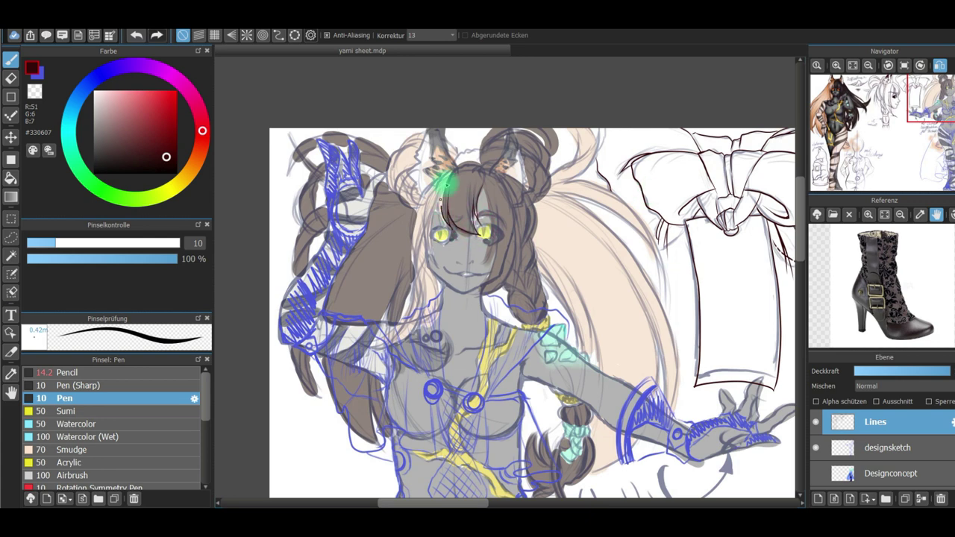
pyautogui.press('h')
pyautogui.press('h')
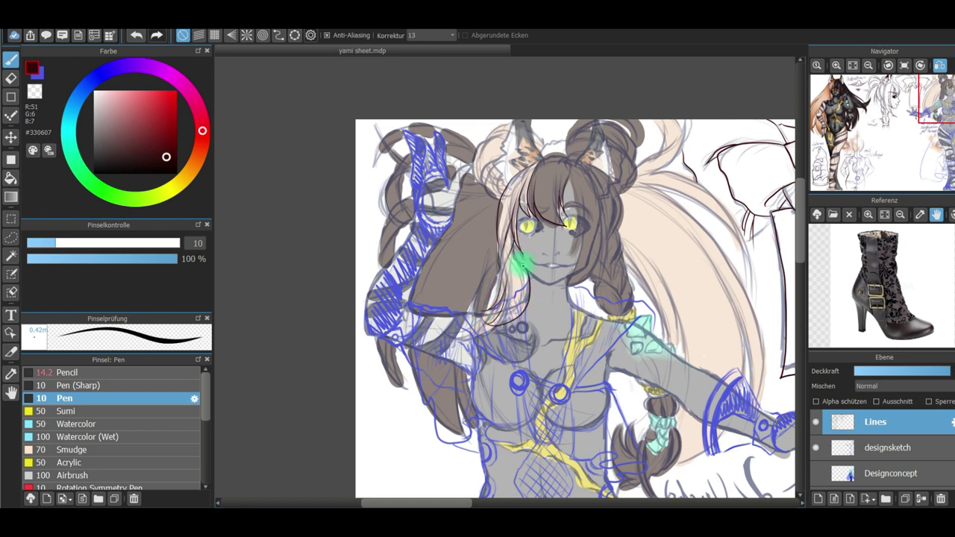
# Ink the remaining bangs, the long strands framing both sides of the face, the jawline and the top of the head
pyautogui.moveTo(569, 181)
pyautogui.mouseDown()
pyautogui.moveTo(573, 248)
pyautogui.moveTo(561, 280)
pyautogui.mouseUp()
pyautogui.moveTo(602, 239); pyautogui.dragTo(594, 288)
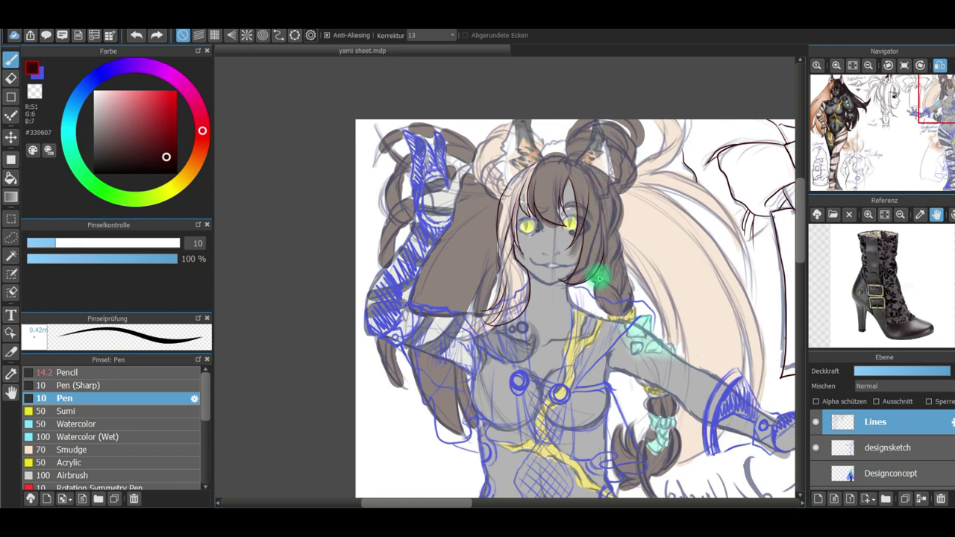
pyautogui.scroll(3, 608, 250)
pyautogui.moveTo(944, 103); pyautogui.dragTo(949, 101)
pyautogui.press('Left')
pyautogui.press('Left')
pyautogui.press('Left')
pyautogui.press('Left')
pyautogui.press('Left')
pyautogui.press('Left')
pyautogui.press('Left')
pyautogui.press('Left')
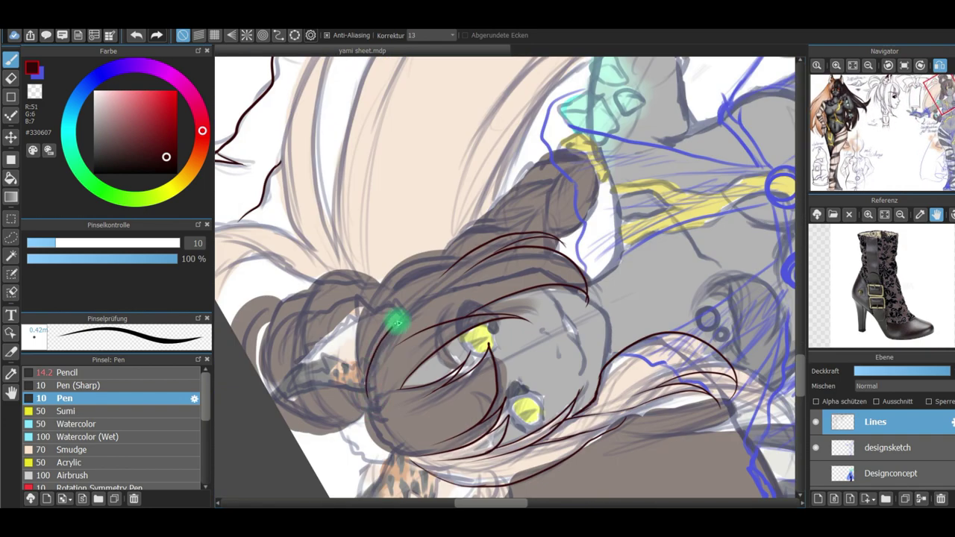
pyautogui.moveTo(395, 446); pyautogui.dragTo(699, 207)
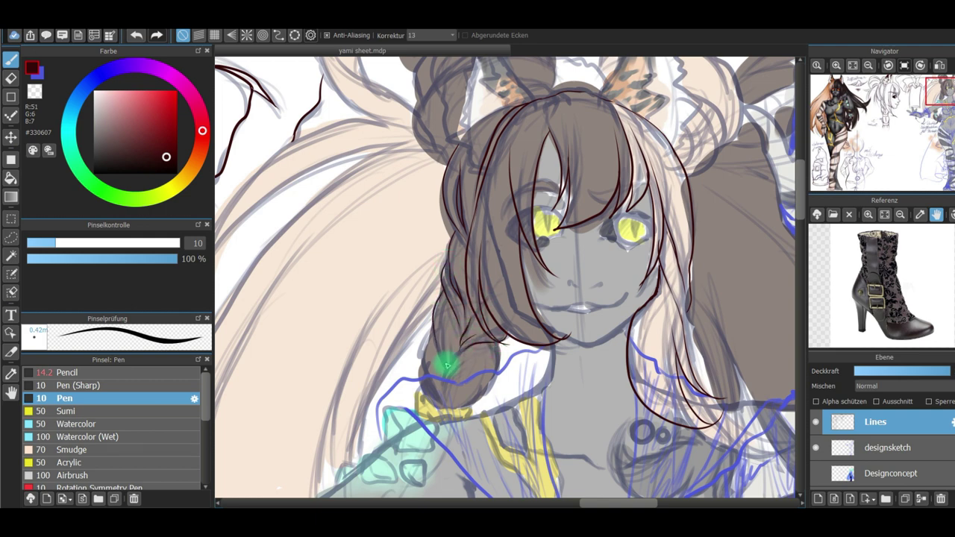
# Ink the lower plaits of the side braid down to its yellow hair tie above the shoulder
pyautogui.moveTo(448, 359); pyautogui.dragTo(495, 373)
pyautogui.moveTo(429, 335); pyautogui.dragTo(421, 373)
pyautogui.moveTo(496, 373)
pyautogui.mouseDown()
pyautogui.moveTo(456, 410)
pyautogui.moveTo(468, 411)
pyautogui.mouseUp()
pyautogui.moveTo(422, 389); pyautogui.dragTo(454, 410)
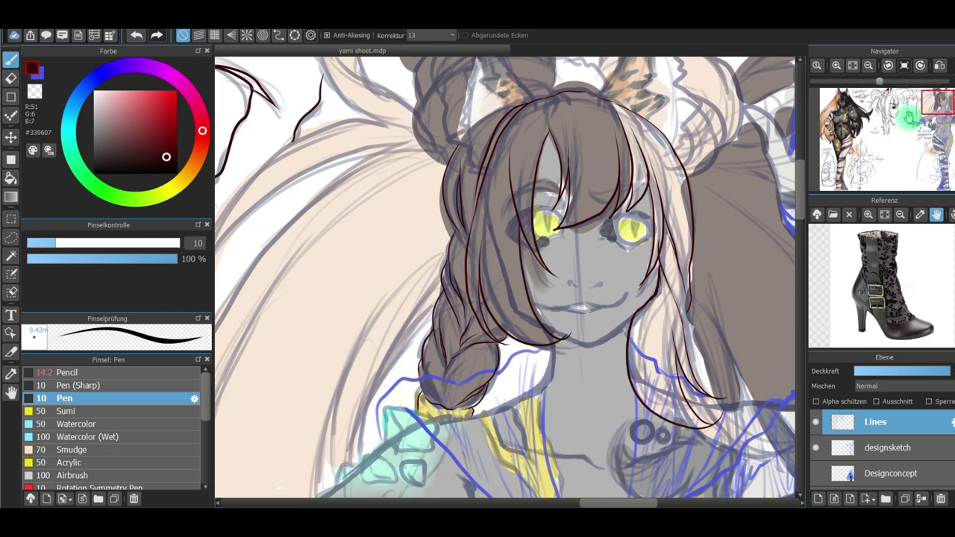
# Ink both animal ears with their jagged fur edges and the small ornament on top of the head between them
pyautogui.moveTo(937, 101); pyautogui.dragTo(948, 85)
pyautogui.moveTo(410, 235)
pyautogui.mouseDown()
pyautogui.moveTo(399, 187)
pyautogui.moveTo(413, 147)
pyautogui.moveTo(436, 195)
pyautogui.moveTo(396, 152)
pyautogui.moveTo(374, 211)
pyautogui.moveTo(383, 274)
pyautogui.mouseUp()
pyautogui.moveTo(534, 177); pyautogui.dragTo(540, 135)
pyautogui.moveTo(561, 136)
pyautogui.mouseDown()
pyautogui.moveTo(568, 224)
pyautogui.moveTo(570, 137)
pyautogui.moveTo(601, 216)
pyautogui.moveTo(591, 252)
pyautogui.mouseUp()
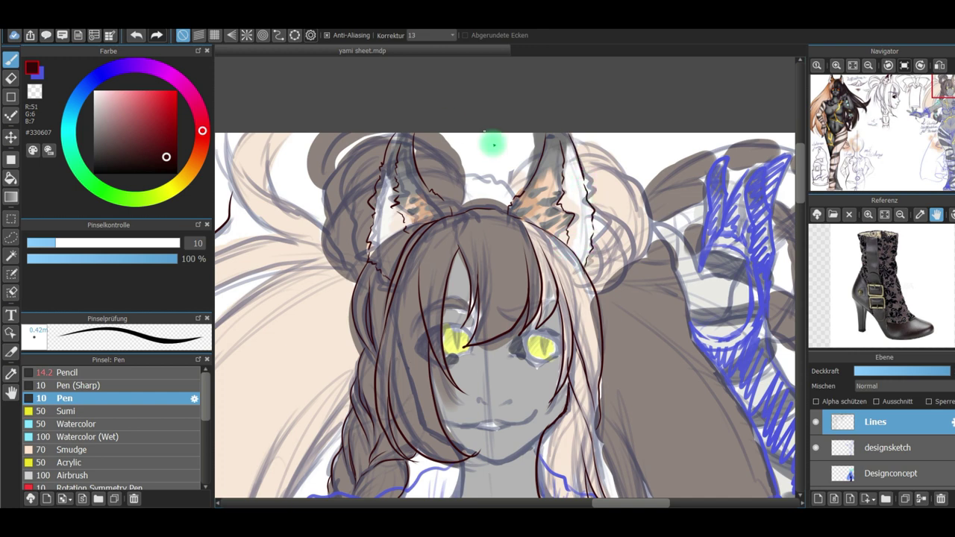
pyautogui.moveTo(459, 203); pyautogui.dragTo(513, 203)
pyautogui.moveTo(463, 201)
pyautogui.mouseDown()
pyautogui.moveTo(495, 183)
pyautogui.moveTo(512, 195)
pyautogui.mouseUp()
pyautogui.moveTo(492, 179); pyautogui.dragTo(494, 197)
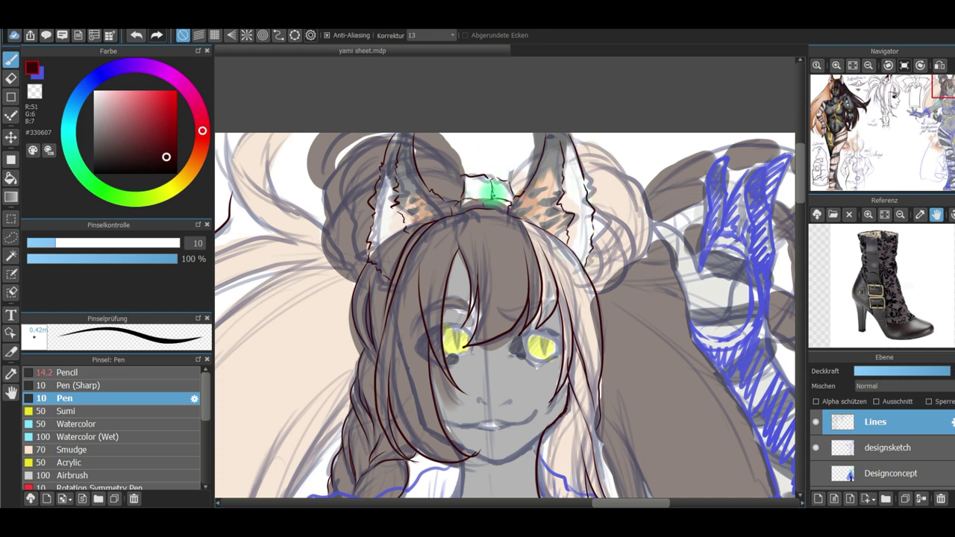
# Ink the looped dark and light hair buns behind the ears, cleaning up stray lines with the eraser
pyautogui.moveTo(418, 151); pyautogui.dragTo(472, 180)
pyautogui.hotkey('ctrl', 'z')
pyautogui.press('Left')
pyautogui.press('Left')
pyautogui.press('Left')
pyautogui.press('Left')
pyautogui.press('Left')
pyautogui.press('Left')
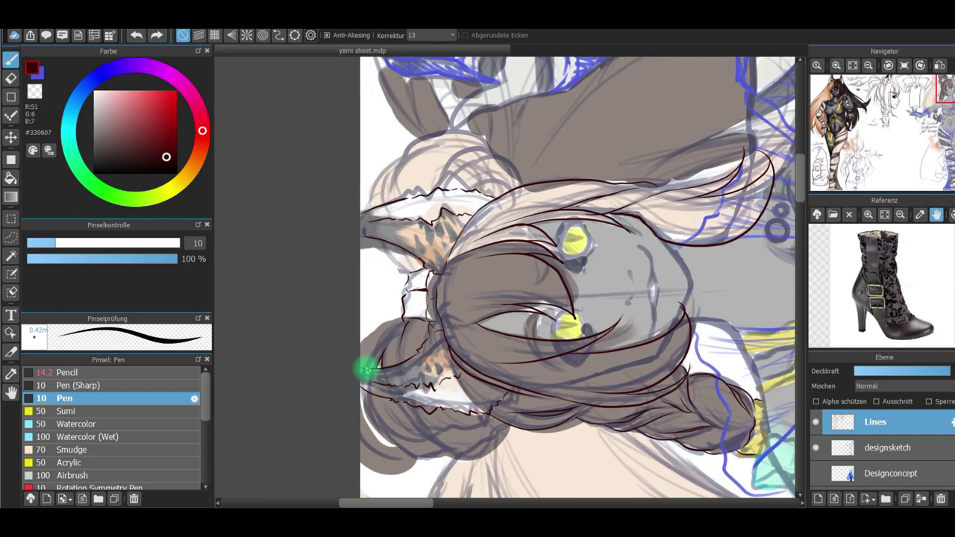
pyautogui.moveTo(365, 394); pyautogui.dragTo(398, 462)
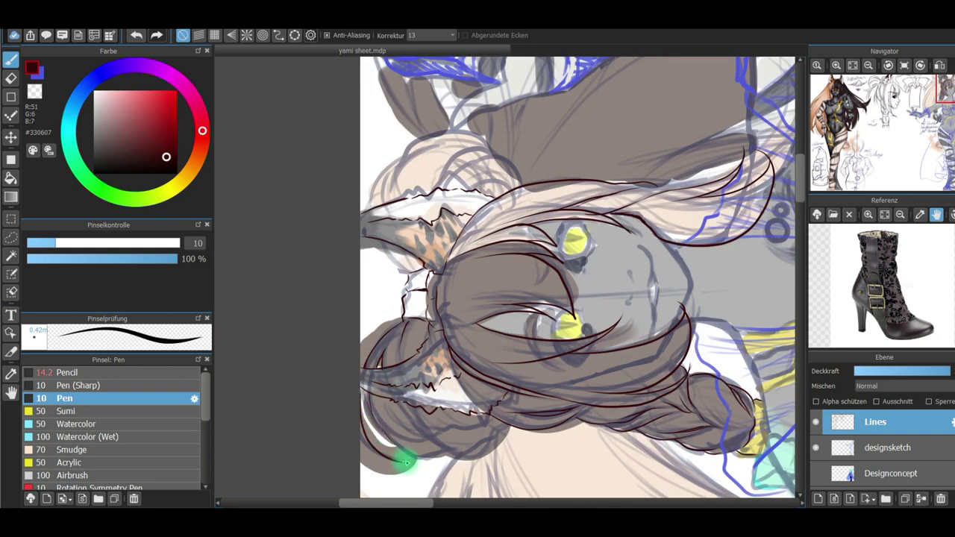
pyautogui.moveTo(377, 398); pyautogui.dragTo(414, 453)
pyautogui.press('Left')
pyautogui.press('Right')
pyautogui.hotkey('ctrl', 'z')
pyautogui.moveTo(380, 402); pyautogui.dragTo(409, 449)
pyautogui.click(11, 78)
pyautogui.press('b')
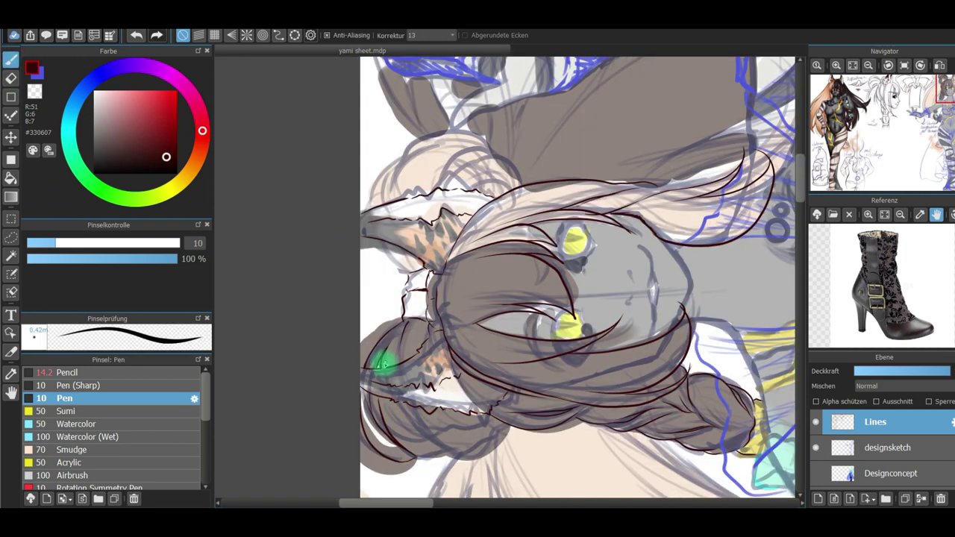
pyautogui.click(903, 66)
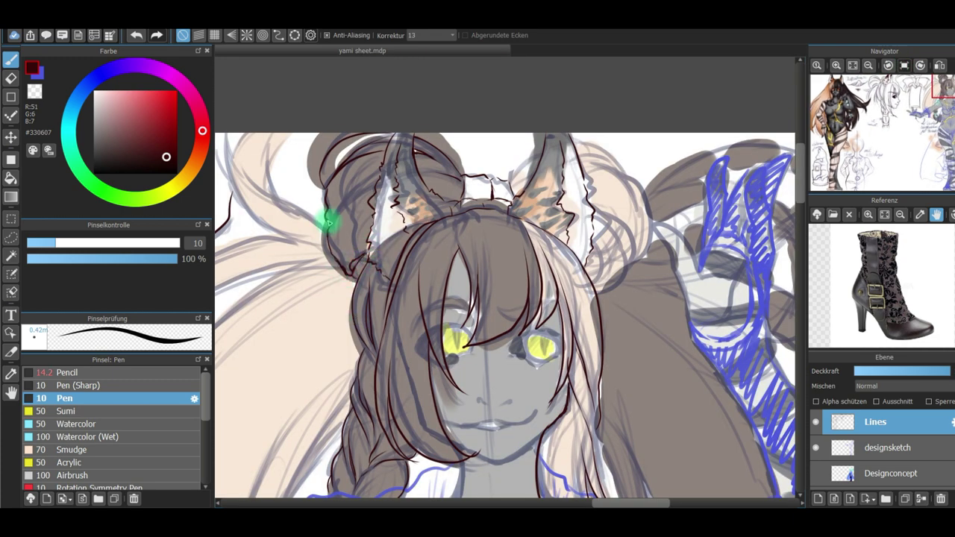
pyautogui.moveTo(575, 147)
pyautogui.mouseDown()
pyautogui.moveTo(620, 167)
pyautogui.moveTo(646, 206)
pyautogui.moveTo(640, 261)
pyautogui.mouseUp()
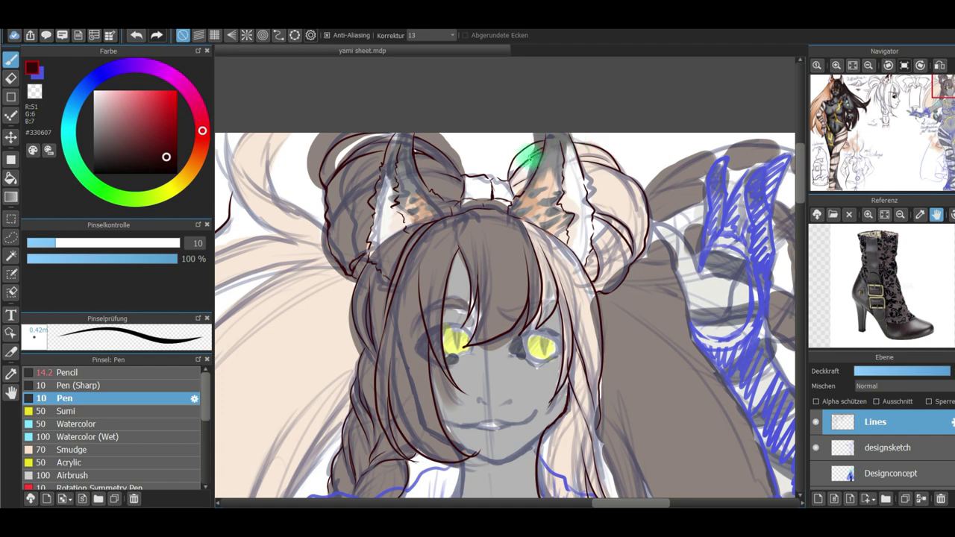
# Ink the long sweeping strands of the light-coloured ponytail behind the outstretched arm
pyautogui.click(933, 93)
pyautogui.scroll(-2, 929, 93)
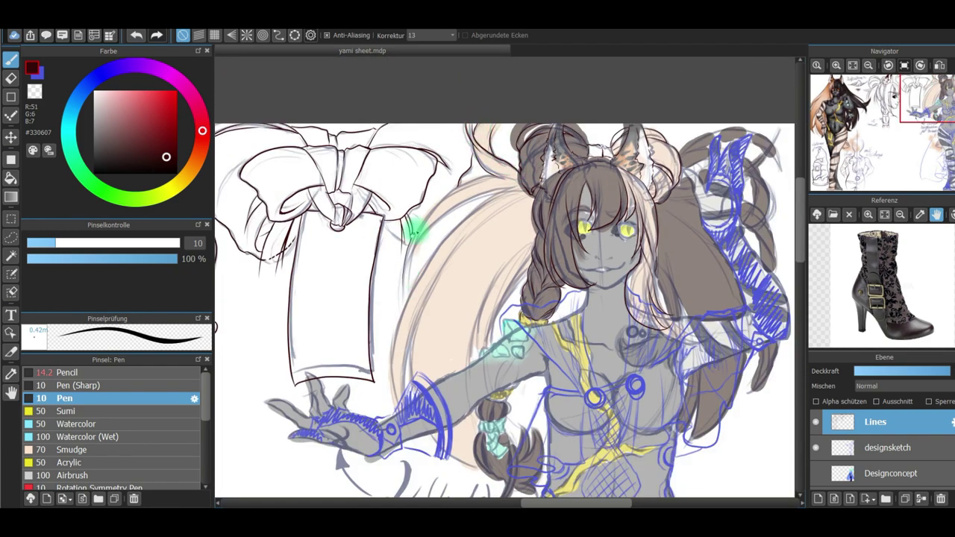
pyautogui.press('Left')
pyautogui.press('Left')
pyautogui.press('Left')
pyautogui.press('Left')
pyautogui.press('Left')
pyautogui.press('Left')
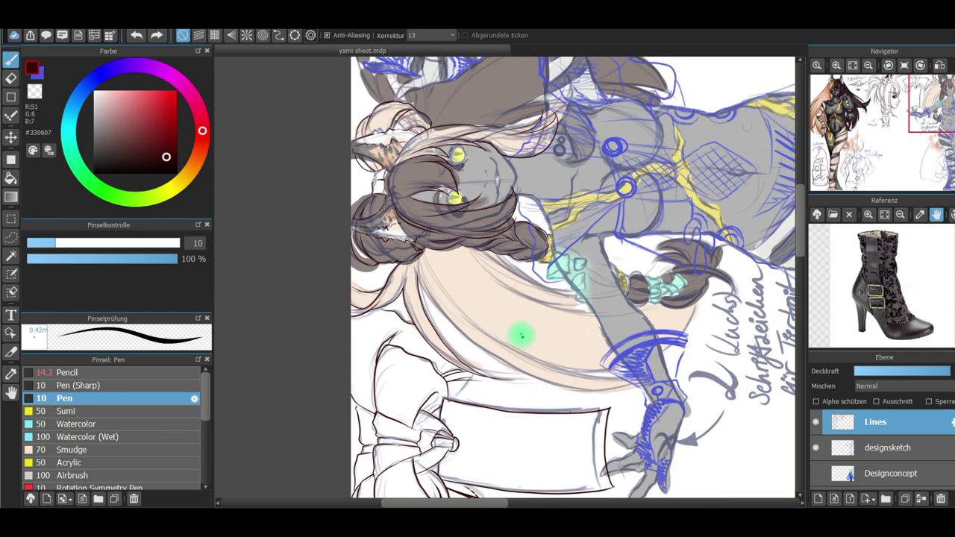
pyautogui.press('Left')
pyautogui.press('Left')
pyautogui.press('Left')
pyautogui.press('Left')
pyautogui.press('Left')
pyautogui.press('Left')
pyautogui.press('Left')
pyautogui.press('Left')
pyautogui.press('Left')
pyautogui.press('Left')
pyautogui.press('Left')
pyautogui.press('Left')
pyautogui.press('Left')
pyautogui.press('Left')
pyautogui.press('Left')
pyautogui.press('Left')
pyautogui.hotkey('ctrl', 'z')
pyautogui.moveTo(350, 331); pyautogui.dragTo(419, 243)
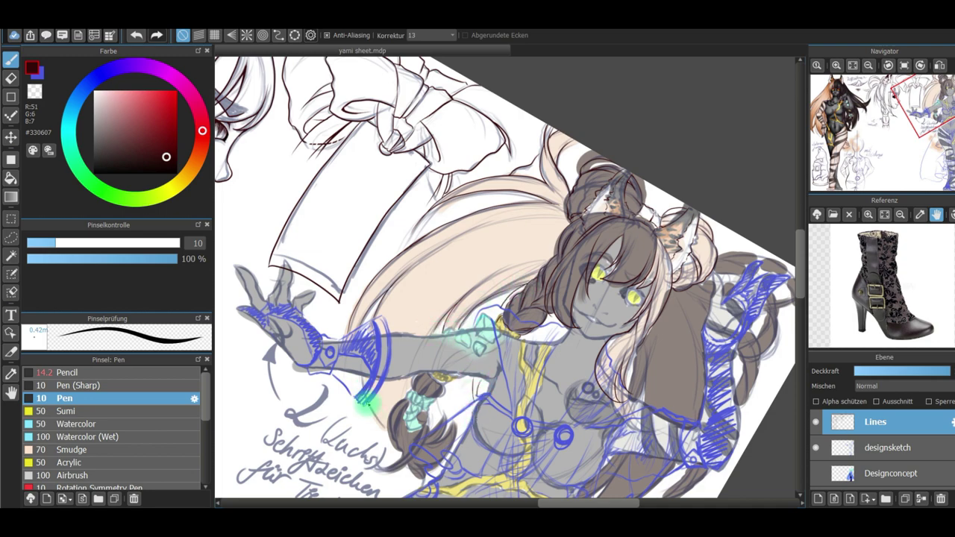
# Ink the braid's lower end below the outstretched arm, including the turquoise bow and the curled tuft
pyautogui.scroll(5, 456, 382)
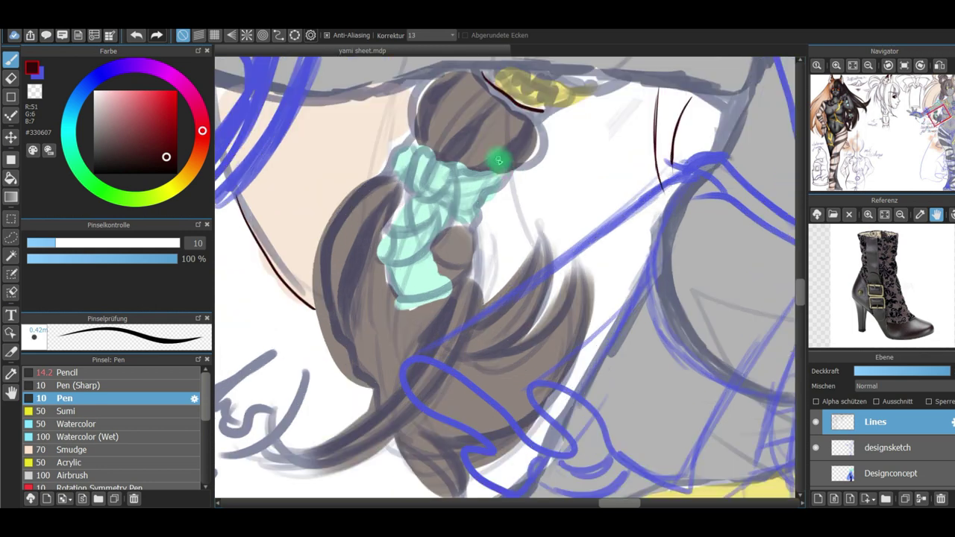
pyautogui.scroll(-2, 498, 161)
pyautogui.moveTo(561, 154)
pyautogui.mouseDown()
pyautogui.moveTo(500, 208)
pyautogui.moveTo(493, 202)
pyautogui.moveTo(509, 196)
pyautogui.moveTo(463, 196)
pyautogui.moveTo(488, 177)
pyautogui.moveTo(448, 189)
pyautogui.moveTo(459, 156)
pyautogui.moveTo(467, 166)
pyautogui.moveTo(458, 199)
pyautogui.moveTo(438, 218)
pyautogui.moveTo(460, 197)
pyautogui.moveTo(458, 222)
pyautogui.moveTo(443, 191)
pyautogui.moveTo(433, 216)
pyautogui.moveTo(403, 203)
pyautogui.moveTo(489, 239)
pyautogui.moveTo(479, 209)
pyautogui.mouseUp()
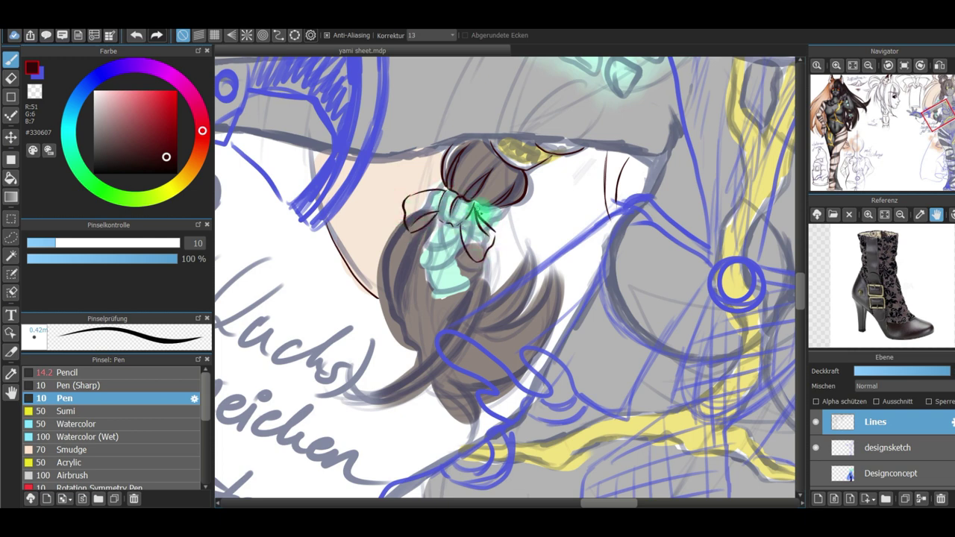
pyautogui.moveTo(431, 243)
pyautogui.mouseDown()
pyautogui.moveTo(455, 260)
pyautogui.moveTo(438, 294)
pyautogui.moveTo(428, 226)
pyautogui.moveTo(503, 214)
pyautogui.moveTo(440, 175)
pyautogui.mouseUp()
pyautogui.moveTo(420, 231)
pyautogui.mouseDown()
pyautogui.moveTo(398, 228)
pyautogui.moveTo(455, 324)
pyautogui.moveTo(441, 355)
pyautogui.mouseUp()
pyautogui.moveTo(357, 396)
pyautogui.mouseDown()
pyautogui.moveTo(486, 301)
pyautogui.moveTo(486, 324)
pyautogui.moveTo(443, 396)
pyautogui.moveTo(478, 440)
pyautogui.mouseUp()
# Ink the pointed double-outlined petals of the second flower brooch on the chest, around its round centre
pyautogui.click(867, 65)
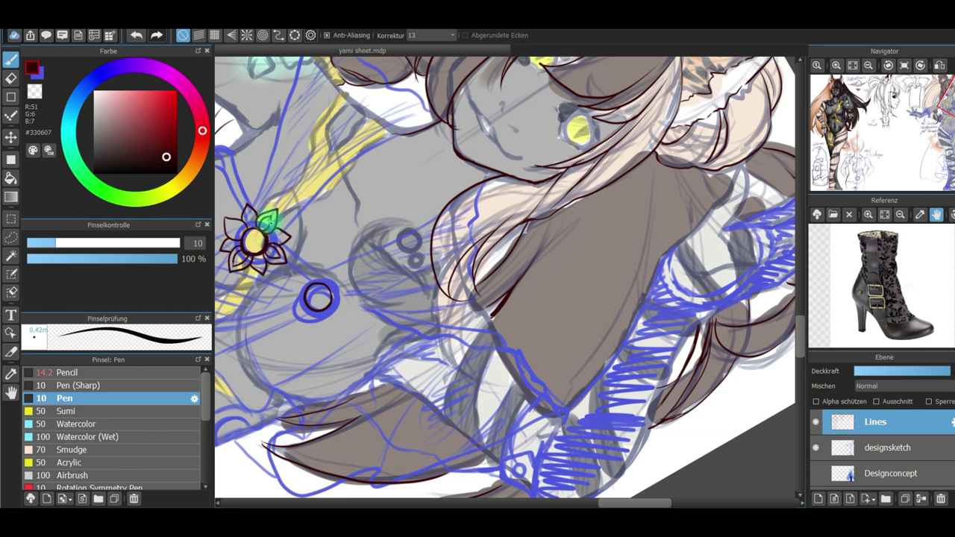
pyautogui.moveTo(321, 283)
pyautogui.mouseDown()
pyautogui.moveTo(349, 275)
pyautogui.moveTo(330, 291)
pyautogui.mouseUp()
pyautogui.moveTo(311, 285)
pyautogui.mouseDown()
pyautogui.moveTo(289, 270)
pyautogui.moveTo(305, 293)
pyautogui.moveTo(300, 278)
pyautogui.mouseUp()
pyautogui.press('e')
pyautogui.press('p')
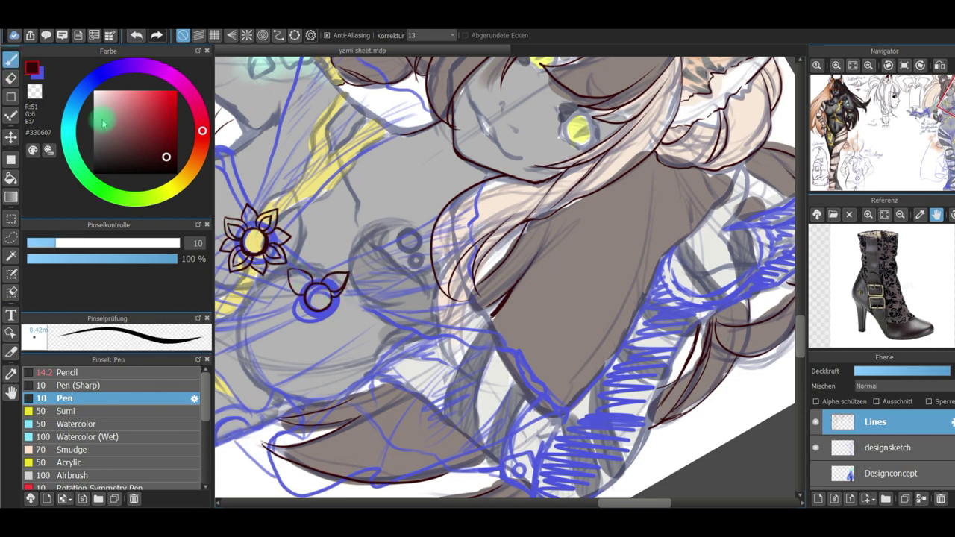
pyautogui.press('e')
pyautogui.press('p')
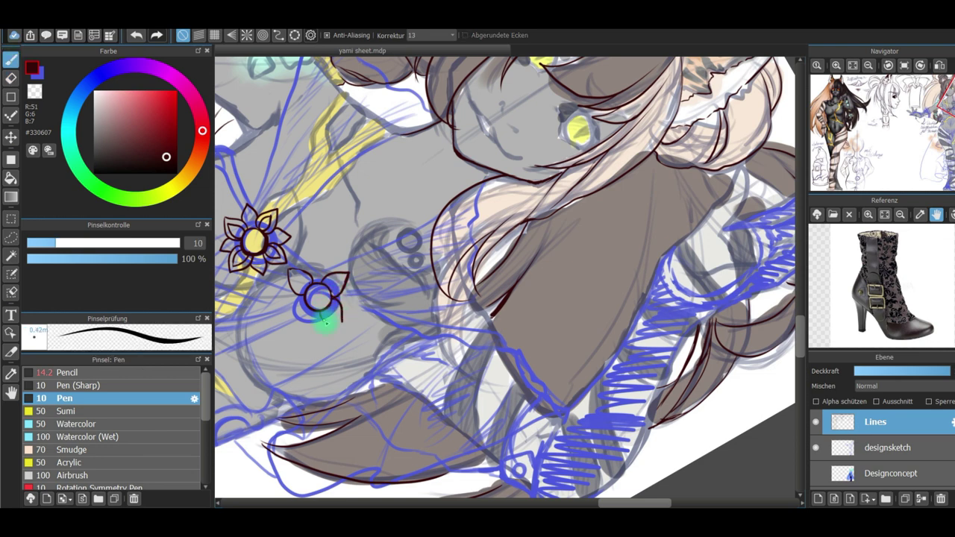
pyautogui.moveTo(310, 274); pyautogui.dragTo(326, 282)
pyautogui.moveTo(342, 290)
pyautogui.mouseDown()
pyautogui.moveTo(351, 302)
pyautogui.moveTo(342, 304)
pyautogui.moveTo(340, 288)
pyautogui.moveTo(299, 288)
pyautogui.mouseUp()
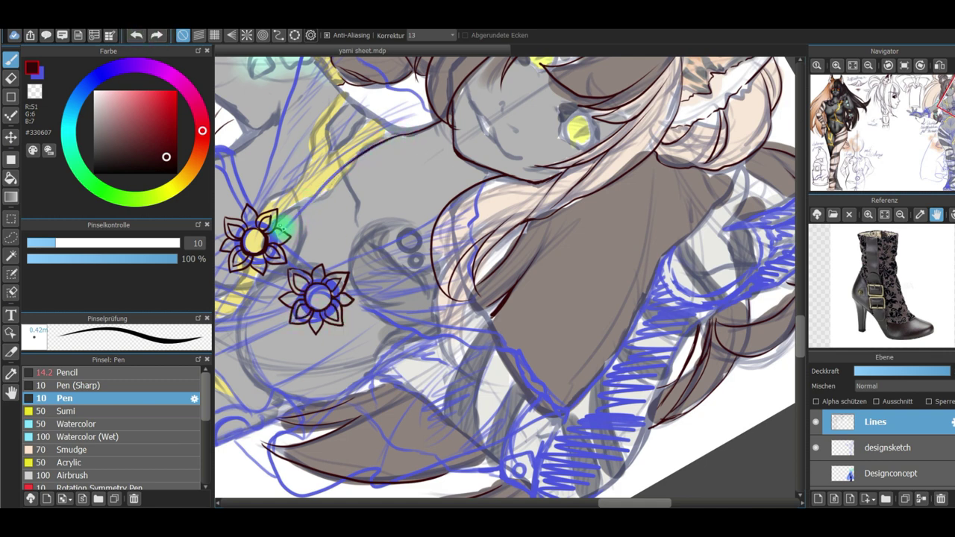
# Ink the wavy collar edge beside the braid, the strap to the flower brooch, and the shoulder crystals, erasing overlapping lines
pyautogui.click(904, 65)
pyautogui.click(936, 112)
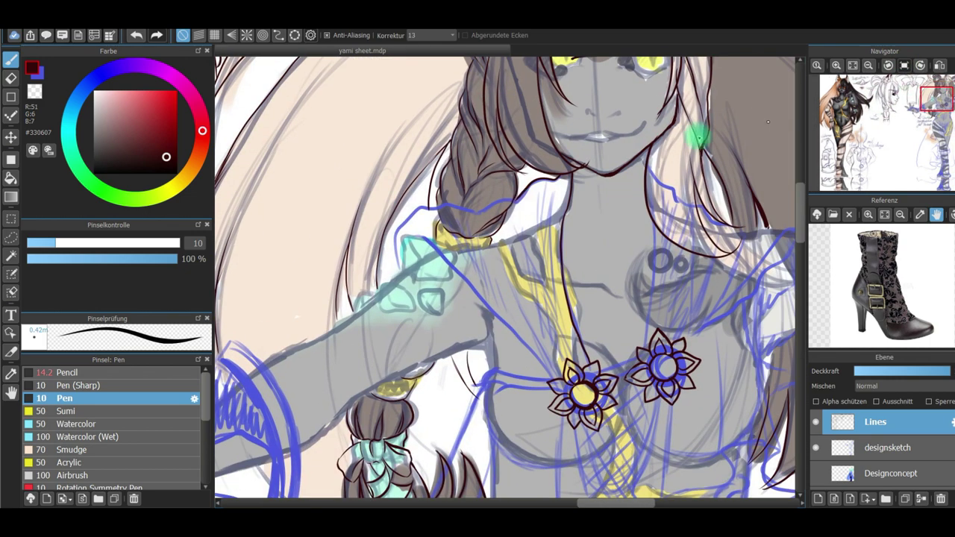
pyautogui.moveTo(431, 211); pyautogui.dragTo(518, 196)
pyautogui.moveTo(431, 237); pyautogui.dragTo(401, 257)
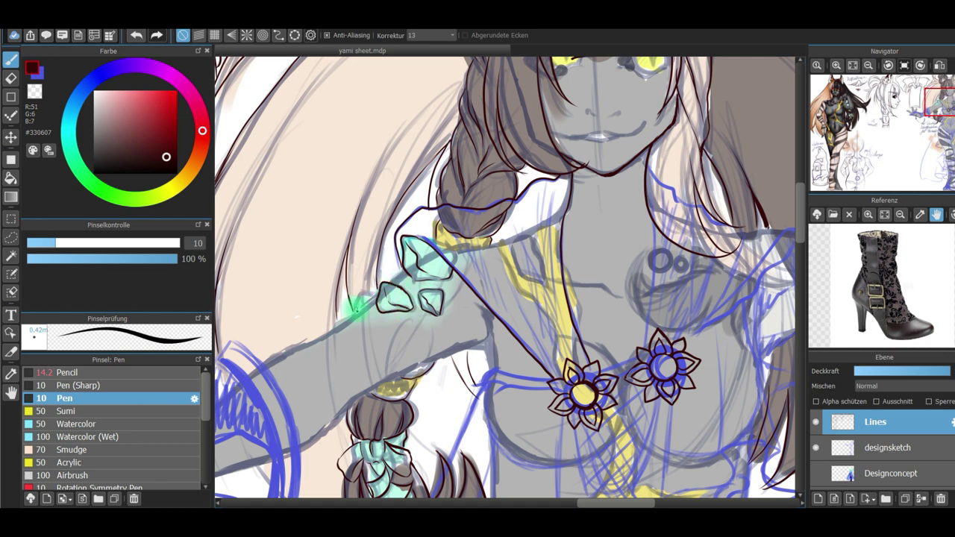
pyautogui.press('e')
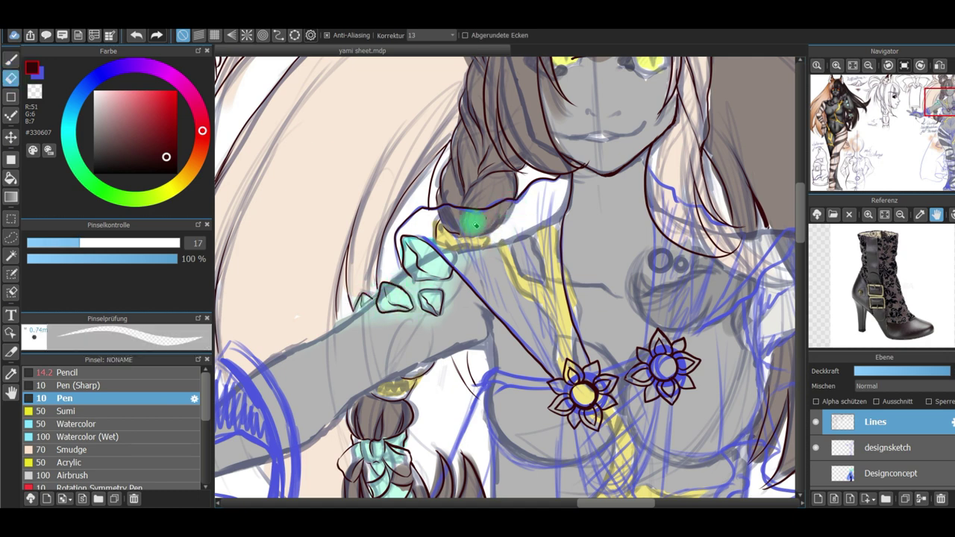
pyautogui.press('b')
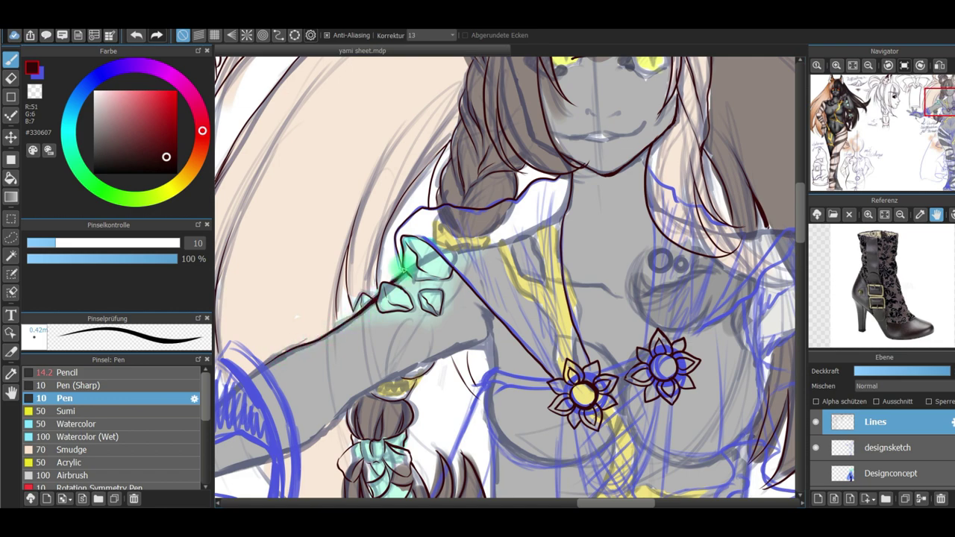
# Ink the collarbones, the underside of the outstretched arm and the collar lines running to the second flower brooch
pyautogui.moveTo(748, 234); pyautogui.dragTo(702, 243)
pyautogui.moveTo(603, 297); pyautogui.dragTo(592, 309)
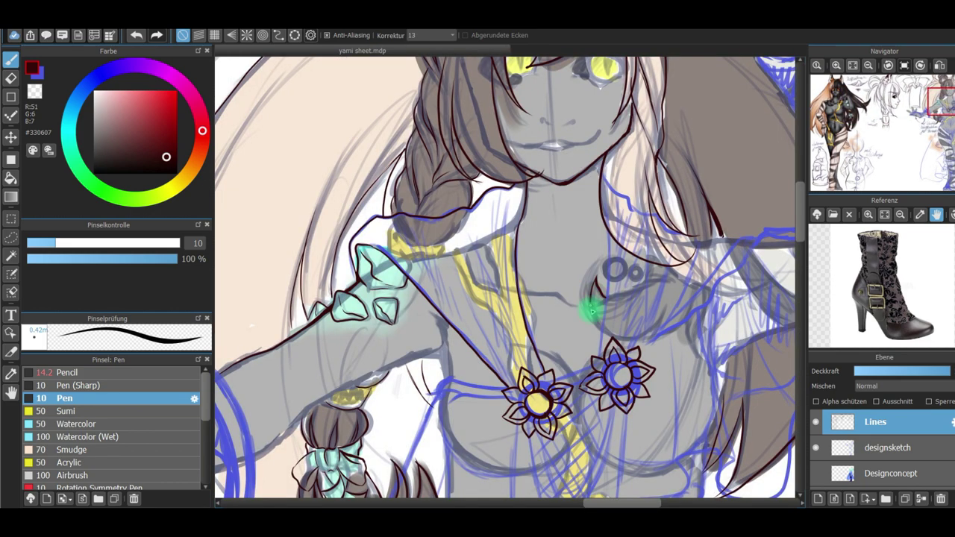
pyautogui.moveTo(510, 389)
pyautogui.mouseDown()
pyautogui.moveTo(348, 390)
pyautogui.moveTo(263, 453)
pyautogui.mouseUp()
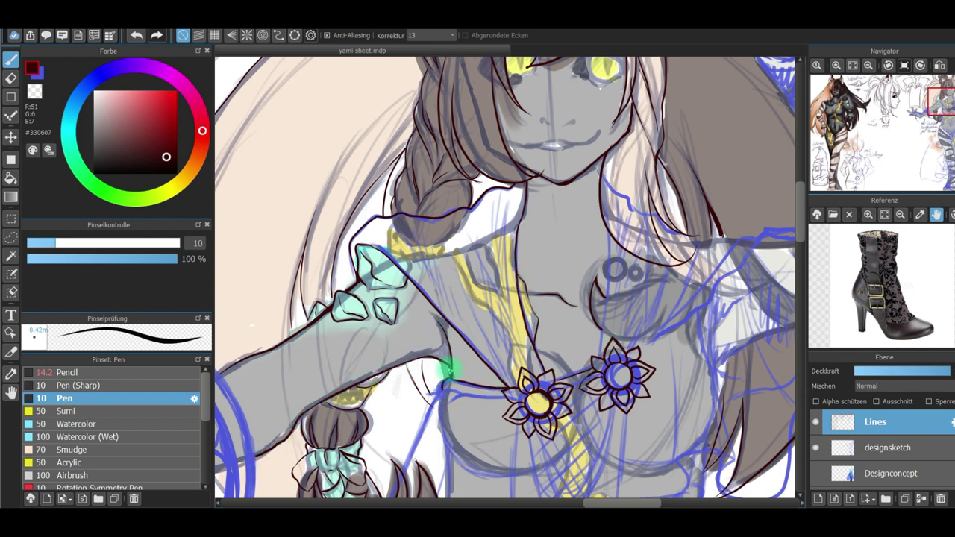
pyautogui.moveTo(701, 239); pyautogui.dragTo(641, 346)
pyautogui.moveTo(606, 269); pyautogui.dragTo(599, 351)
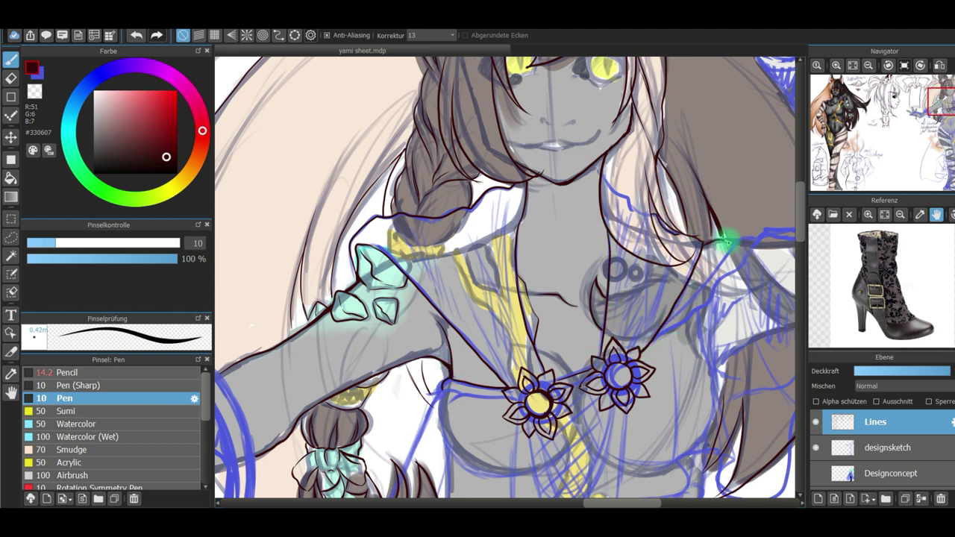
pyautogui.moveTo(711, 240)
pyautogui.mouseDown()
pyautogui.moveTo(737, 249)
pyautogui.moveTo(672, 319)
pyautogui.mouseUp()
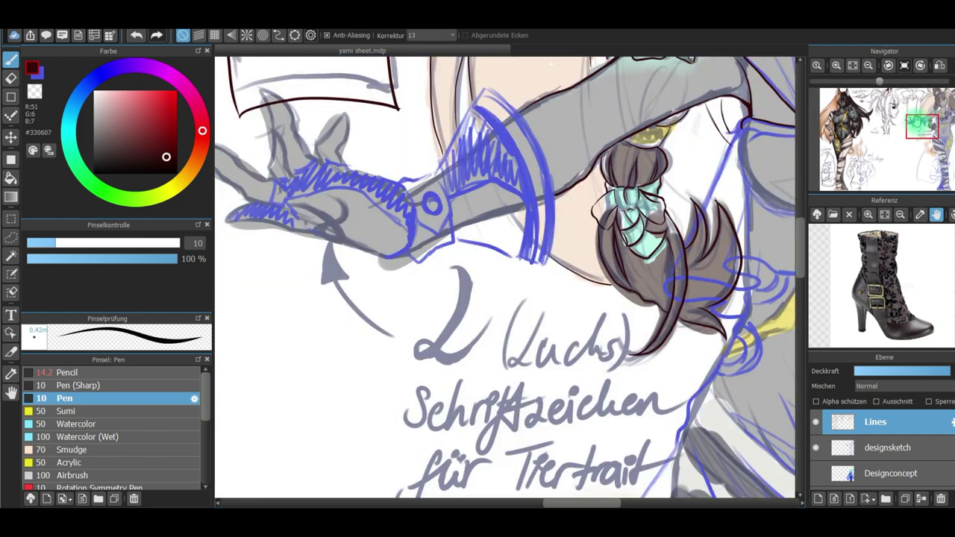
# Ink the glove's buttoned wrist strap and flared, double-edged cuff on the outstretched arm
pyautogui.moveTo(916, 121); pyautogui.dragTo(916, 120)
pyautogui.moveTo(424, 224)
pyautogui.mouseDown()
pyautogui.moveTo(437, 257)
pyautogui.moveTo(467, 259)
pyautogui.moveTo(427, 219)
pyautogui.moveTo(451, 214)
pyautogui.moveTo(469, 242)
pyautogui.mouseUp()
pyautogui.moveTo(456, 240)
pyautogui.mouseDown()
pyautogui.moveTo(456, 255)
pyautogui.moveTo(458, 235)
pyautogui.moveTo(448, 241)
pyautogui.moveTo(437, 283)
pyautogui.moveTo(459, 258)
pyautogui.mouseUp()
pyautogui.moveTo(454, 213); pyautogui.dragTo(501, 127)
pyautogui.moveTo(473, 276)
pyautogui.mouseDown()
pyautogui.moveTo(528, 292)
pyautogui.moveTo(522, 241)
pyautogui.moveTo(411, 220)
pyautogui.moveTo(357, 280)
pyautogui.moveTo(530, 221)
pyautogui.mouseUp()
pyautogui.hotkey('ctrl', 'z')
pyautogui.press('Left')
pyautogui.press('Left')
pyautogui.press('Left')
pyautogui.press('Left')
pyautogui.press('Left')
pyautogui.press('Left')
pyautogui.moveTo(416, 229)
pyautogui.mouseDown()
pyautogui.moveTo(438, 222)
pyautogui.moveTo(408, 234)
pyautogui.mouseUp()
pyautogui.moveTo(472, 297)
pyautogui.mouseDown()
pyautogui.moveTo(391, 249)
pyautogui.moveTo(502, 222)
pyautogui.moveTo(371, 290)
pyautogui.moveTo(421, 247)
pyautogui.moveTo(484, 233)
pyautogui.moveTo(398, 280)
pyautogui.moveTo(421, 249)
pyautogui.moveTo(524, 244)
pyautogui.mouseUp()
pyautogui.moveTo(376, 291)
pyautogui.mouseDown()
pyautogui.moveTo(455, 243)
pyautogui.moveTo(513, 231)
pyautogui.mouseUp()
pyautogui.press('Left')
pyautogui.press('Left')
pyautogui.press('Left')
pyautogui.press('Left')
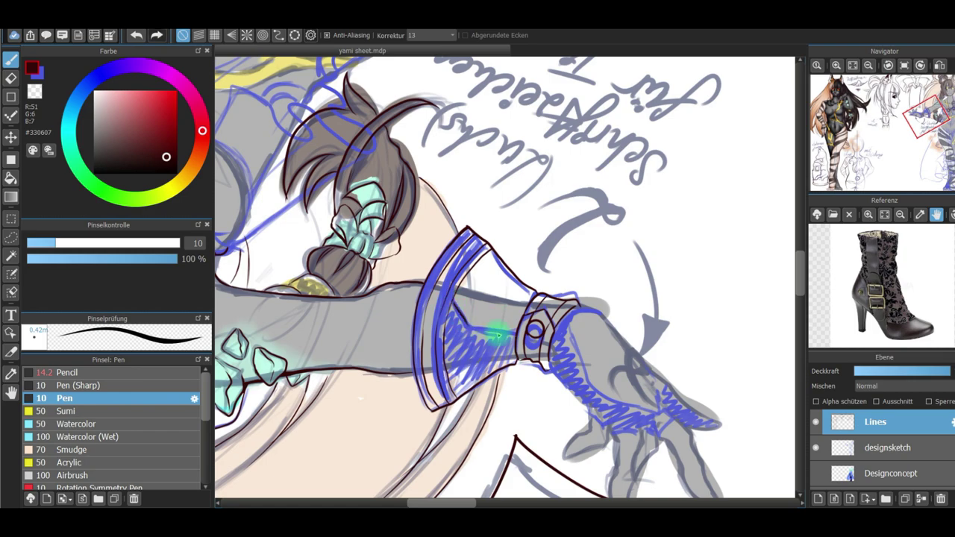
# Ink the outer edge of the gloved hand and its raised finger with the glove band at its base, erasing overlapping lines
pyautogui.click(904, 66)
pyautogui.moveTo(919, 118); pyautogui.dragTo(912, 124)
pyautogui.moveTo(373, 116)
pyautogui.mouseDown()
pyautogui.moveTo(417, 267)
pyautogui.moveTo(407, 144)
pyautogui.moveTo(389, 119)
pyautogui.mouseUp()
pyautogui.click(916, 106)
pyautogui.moveTo(364, 175)
pyautogui.mouseDown()
pyautogui.moveTo(357, 273)
pyautogui.moveTo(344, 254)
pyautogui.moveTo(364, 292)
pyautogui.moveTo(359, 248)
pyautogui.moveTo(376, 181)
pyautogui.moveTo(382, 265)
pyautogui.mouseUp()
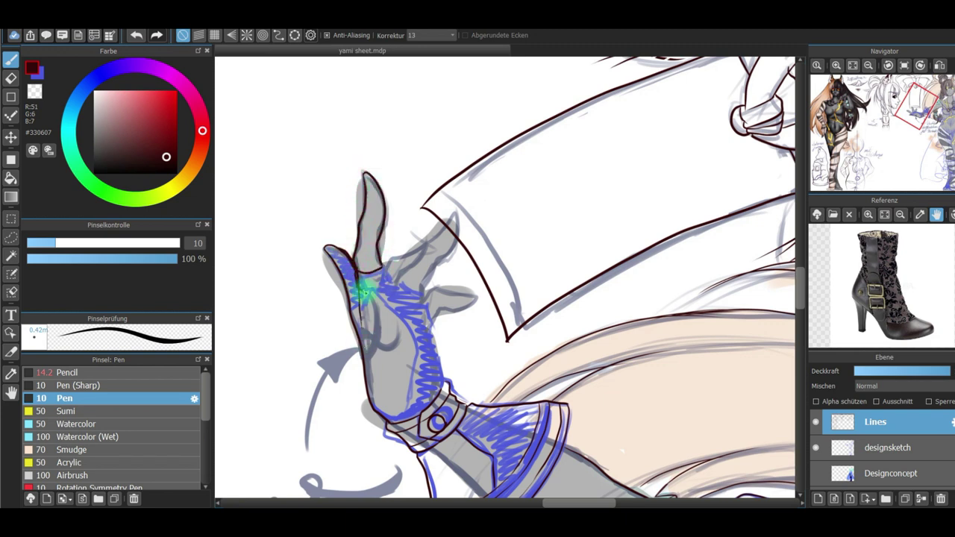
pyautogui.click(10, 77)
pyautogui.moveTo(340, 254); pyautogui.dragTo(331, 250)
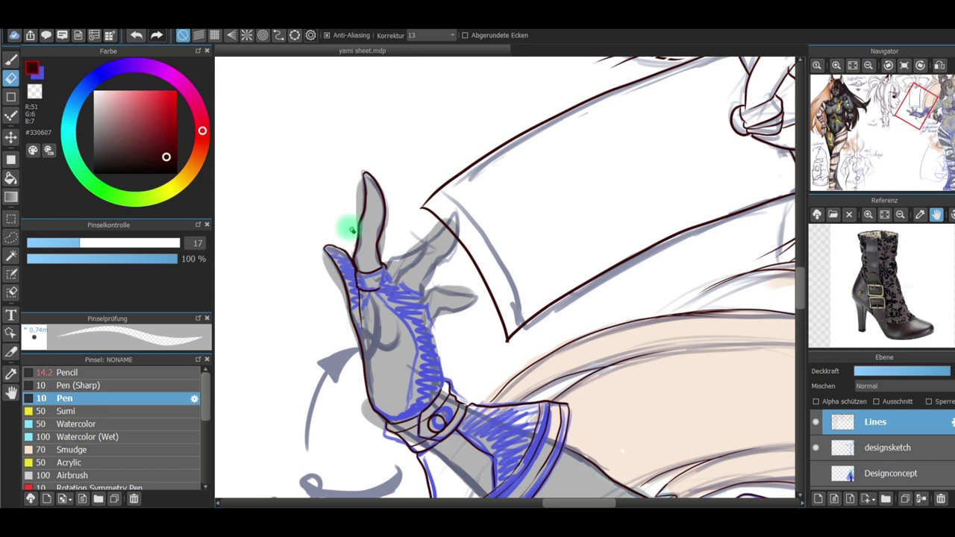
# Ink the remaining fingers, their glove bands, the hand's inner edge and the palm cutout of the glove
pyautogui.press('b')
pyautogui.moveTo(423, 246)
pyautogui.mouseDown()
pyautogui.moveTo(384, 279)
pyautogui.moveTo(413, 265)
pyautogui.moveTo(404, 274)
pyautogui.moveTo(451, 217)
pyautogui.moveTo(424, 284)
pyautogui.moveTo(427, 295)
pyautogui.moveTo(471, 300)
pyautogui.moveTo(434, 337)
pyautogui.moveTo(446, 386)
pyautogui.mouseUp()
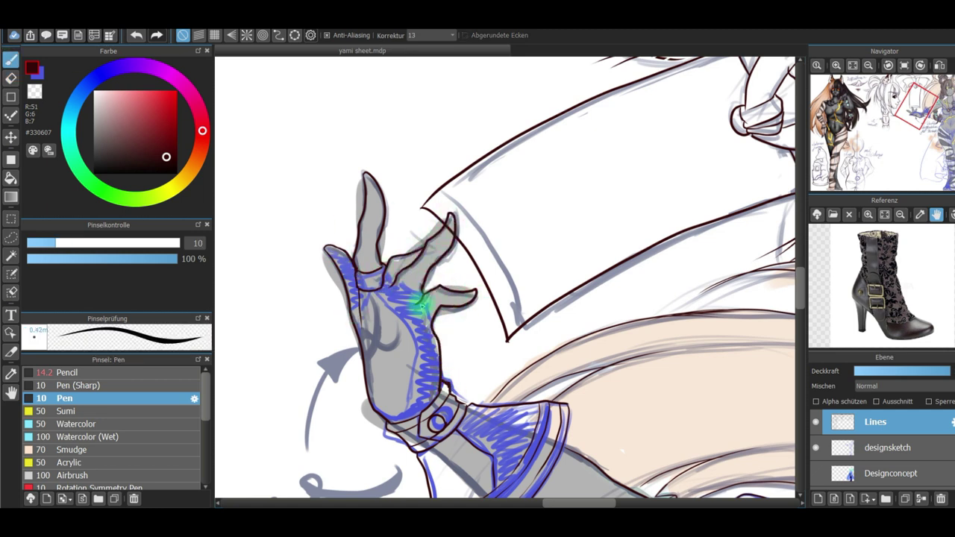
pyautogui.moveTo(400, 278)
pyautogui.mouseDown()
pyautogui.moveTo(423, 288)
pyautogui.moveTo(401, 275)
pyautogui.mouseUp()
pyautogui.moveTo(436, 317); pyautogui.dragTo(429, 300)
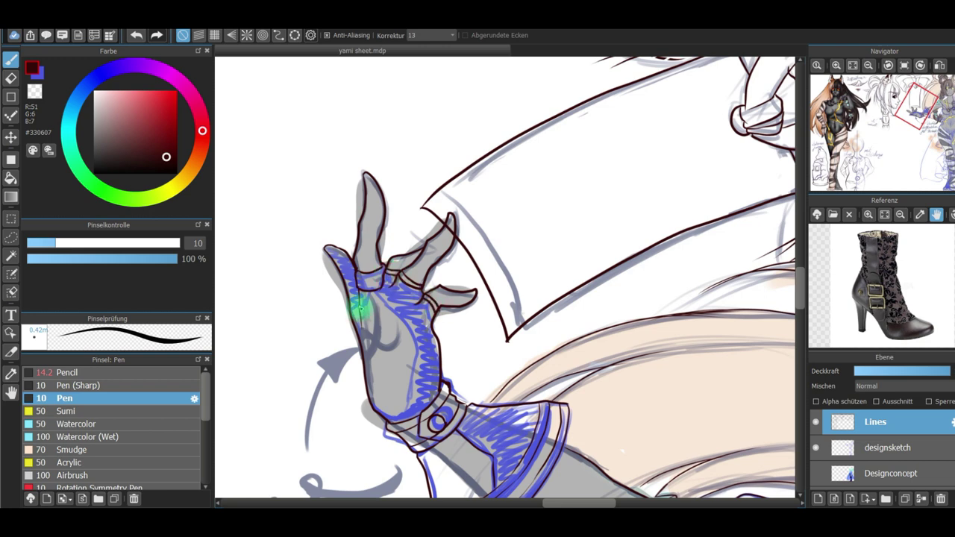
pyautogui.moveTo(372, 291)
pyautogui.mouseDown()
pyautogui.moveTo(405, 328)
pyautogui.moveTo(408, 388)
pyautogui.moveTo(373, 407)
pyautogui.mouseUp()
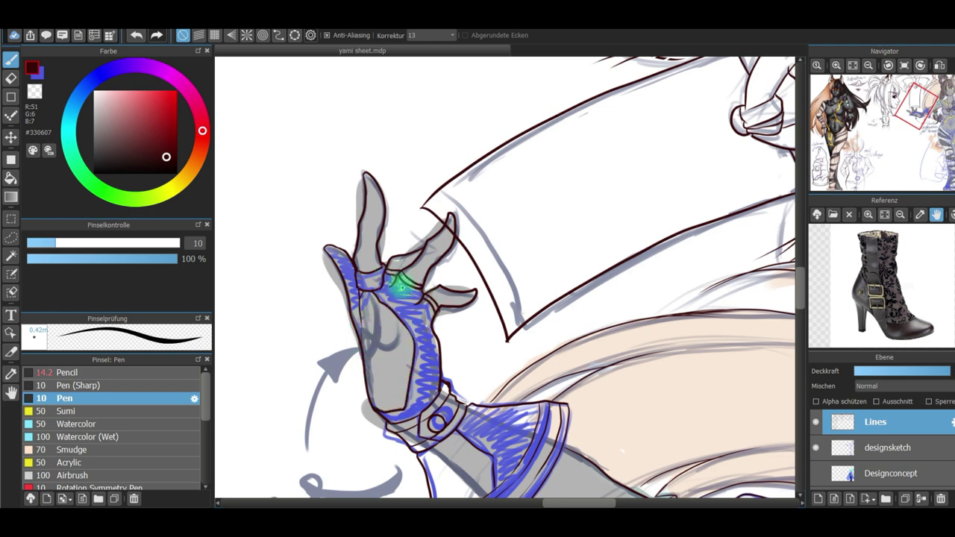
# Check the line art without the design sketch and ink the beaded chain hanging between the two flower brooches
pyautogui.click(903, 65)
pyautogui.click(853, 64)
pyautogui.click(815, 447)
pyautogui.click(815, 448)
pyautogui.click(817, 65)
pyautogui.moveTo(935, 115); pyautogui.dragTo(943, 127)
pyautogui.moveTo(477, 191)
pyautogui.mouseDown()
pyautogui.moveTo(480, 214)
pyautogui.moveTo(518, 224)
pyautogui.moveTo(521, 212)
pyautogui.mouseUp()
pyautogui.moveTo(531, 178)
pyautogui.mouseDown()
pyautogui.moveTo(508, 231)
pyautogui.moveTo(485, 227)
pyautogui.mouseUp()
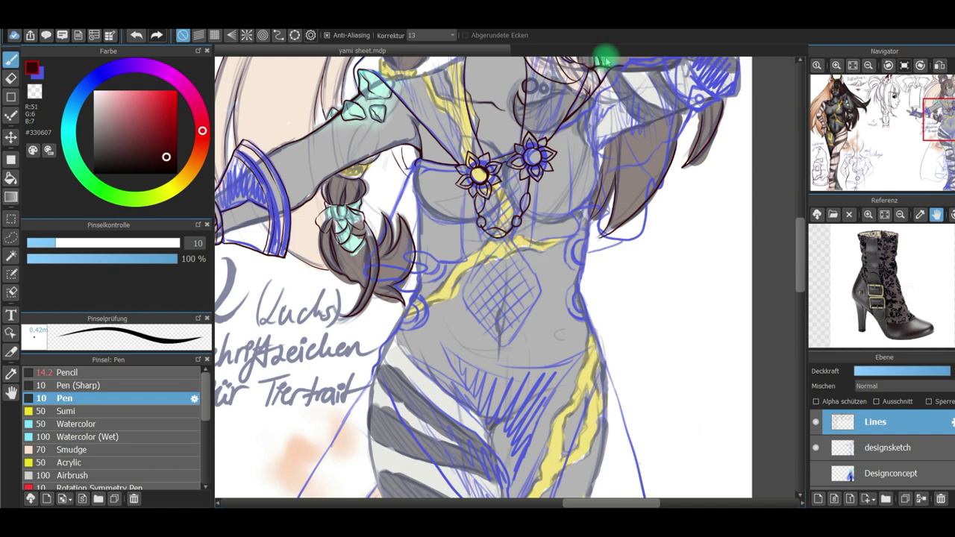
# Ink the bodice's top edge beside the yellow-centred brooch, its inner opening edge and the looping ribbon at the waist
pyautogui.moveTo(448, 207); pyautogui.dragTo(362, 299)
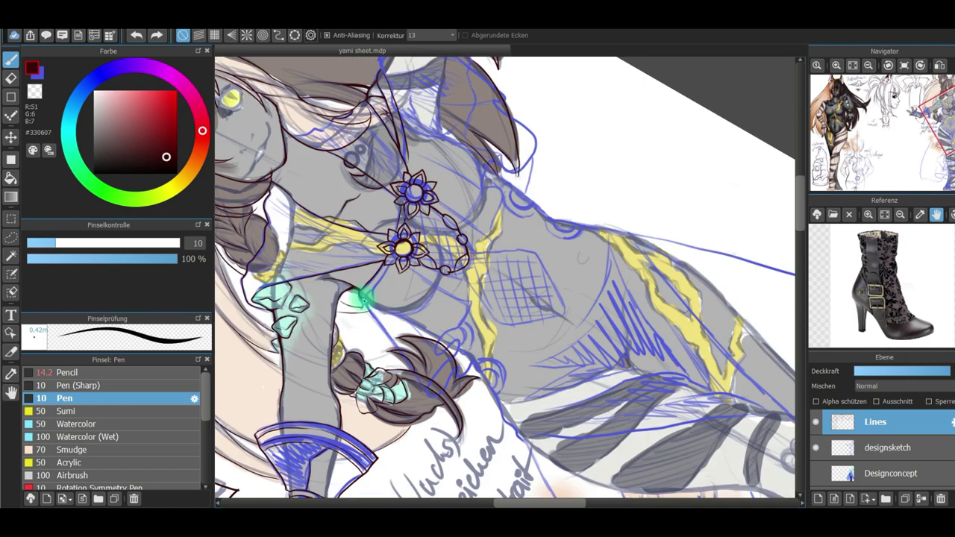
pyautogui.click(904, 66)
pyautogui.moveTo(458, 260)
pyautogui.mouseDown()
pyautogui.moveTo(400, 278)
pyautogui.moveTo(364, 270)
pyautogui.mouseUp()
pyautogui.moveTo(419, 189); pyautogui.dragTo(429, 261)
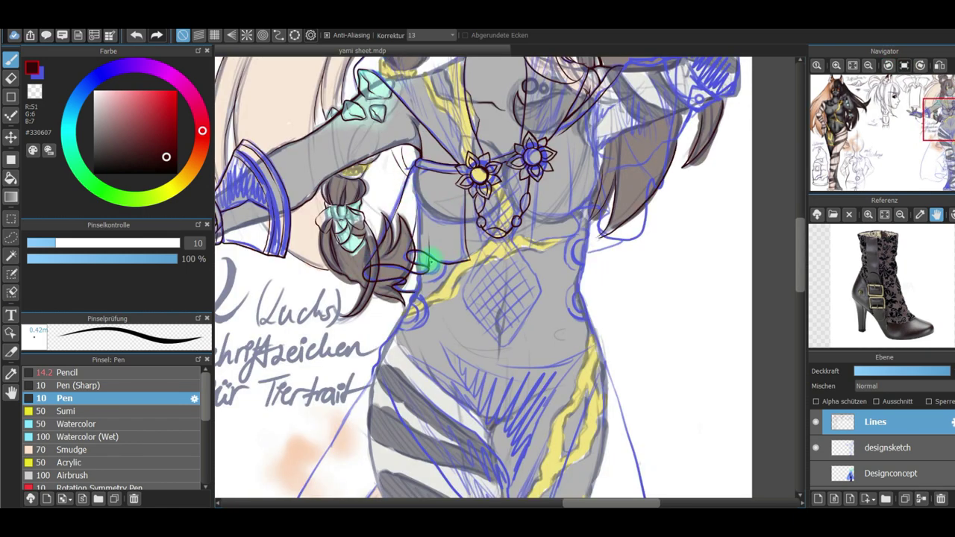
# Ink the opposite edge of the bodice opening and the flowing lines below the raised arm's sleeve
pyautogui.moveTo(531, 180); pyautogui.dragTo(530, 247)
pyautogui.moveTo(530, 247)
pyautogui.mouseDown()
pyautogui.moveTo(612, 236)
pyautogui.moveTo(673, 119)
pyautogui.moveTo(668, 288)
pyautogui.mouseUp()
pyautogui.moveTo(672, 226); pyautogui.dragTo(665, 302)
pyautogui.moveTo(616, 233)
pyautogui.mouseDown()
pyautogui.moveTo(676, 224)
pyautogui.moveTo(713, 267)
pyautogui.moveTo(683, 279)
pyautogui.moveTo(680, 267)
pyautogui.mouseUp()
pyautogui.moveTo(693, 261); pyautogui.dragTo(693, 261)
pyautogui.moveTo(685, 279); pyautogui.dragTo(665, 308)
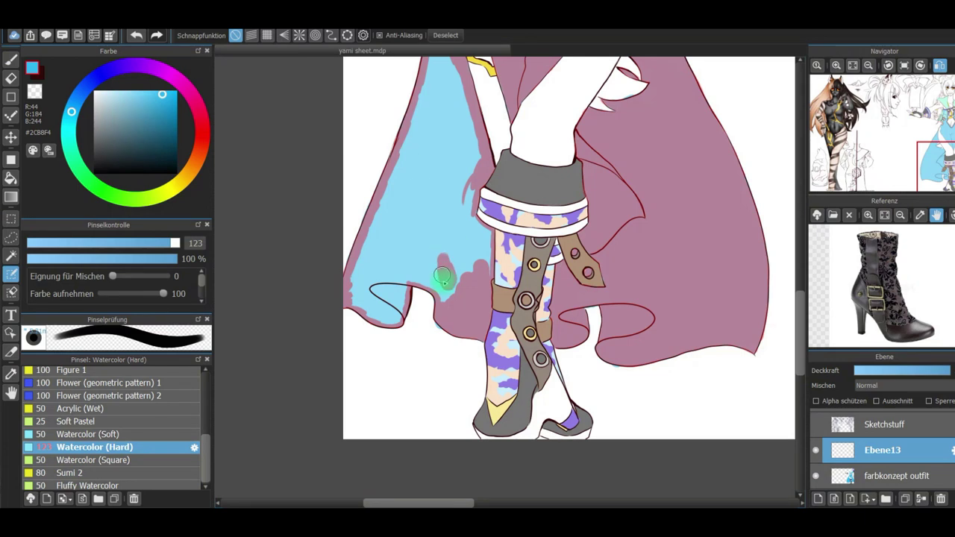
# Mark the remaining areas of the dress and cape as selected with the Select Pen
pyautogui.moveTo(437, 277)
pyautogui.mouseDown()
pyautogui.moveTo(481, 246)
pyautogui.moveTo(396, 313)
pyautogui.moveTo(349, 295)
pyautogui.moveTo(405, 270)
pyautogui.moveTo(478, 257)
pyautogui.moveTo(482, 273)
pyautogui.moveTo(467, 209)
pyautogui.moveTo(437, 260)
pyautogui.moveTo(364, 250)
pyautogui.moveTo(460, 187)
pyautogui.moveTo(371, 358)
pyautogui.mouseUp()
pyautogui.moveTo(360, 216)
pyautogui.mouseDown()
pyautogui.moveTo(385, 339)
pyautogui.moveTo(341, 283)
pyautogui.moveTo(347, 241)
pyautogui.moveTo(323, 323)
pyautogui.moveTo(358, 340)
pyautogui.moveTo(366, 250)
pyautogui.moveTo(339, 313)
pyautogui.mouseUp()
pyautogui.click(904, 67)
pyautogui.click(853, 66)
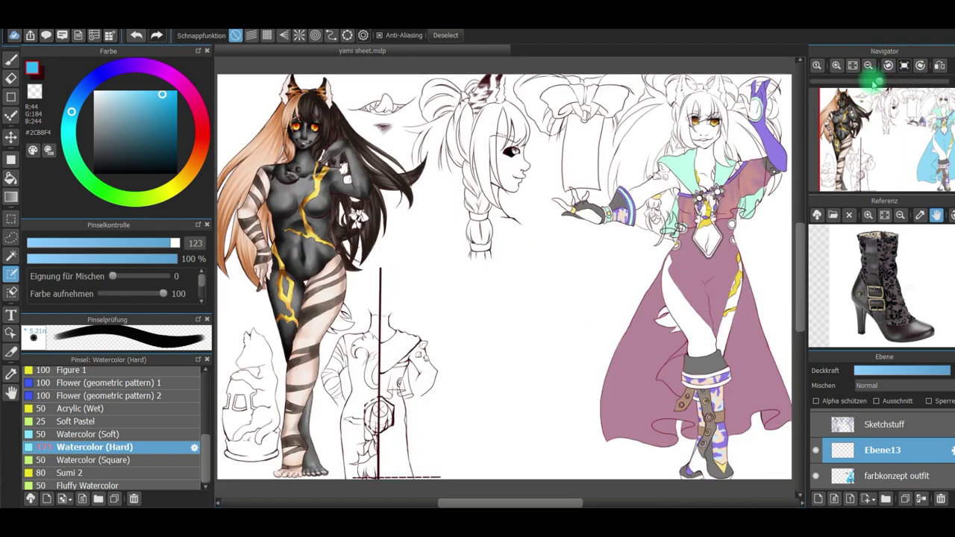
# Paint the selected dress, sleeve and cape in flat sky blue #2CB8F4 with the Watercolor (Hard) brush at size 123
pyautogui.click(837, 66)
pyautogui.moveTo(921, 123); pyautogui.dragTo(937, 138)
pyautogui.click(10, 60)
pyautogui.moveTo(535, 153)
pyautogui.mouseDown()
pyautogui.moveTo(558, 129)
pyautogui.moveTo(526, 222)
pyautogui.moveTo(545, 266)
pyautogui.moveTo(528, 257)
pyautogui.moveTo(576, 236)
pyautogui.moveTo(564, 284)
pyautogui.moveTo(587, 328)
pyautogui.moveTo(608, 235)
pyautogui.moveTo(584, 239)
pyautogui.moveTo(614, 135)
pyautogui.moveTo(606, 110)
pyautogui.moveTo(661, 91)
pyautogui.moveTo(507, 244)
pyautogui.moveTo(507, 306)
pyautogui.moveTo(467, 302)
pyautogui.moveTo(489, 384)
pyautogui.moveTo(525, 377)
pyautogui.moveTo(548, 412)
pyautogui.moveTo(562, 470)
pyautogui.moveTo(518, 461)
pyautogui.moveTo(528, 488)
pyautogui.moveTo(470, 487)
pyautogui.moveTo(491, 482)
pyautogui.moveTo(526, 441)
pyautogui.moveTo(462, 471)
pyautogui.moveTo(416, 437)
pyautogui.moveTo(418, 420)
pyautogui.moveTo(417, 458)
pyautogui.moveTo(432, 422)
pyautogui.moveTo(608, 435)
pyautogui.mouseUp()
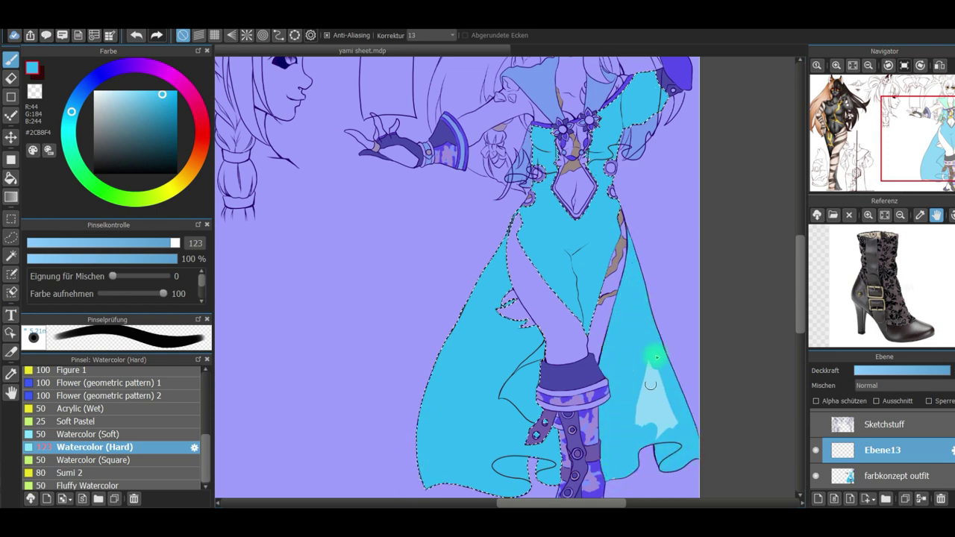
# Set the painting colour to a strong blue, #184FEB
pyautogui.click(87, 86)
pyautogui.click(168, 98)
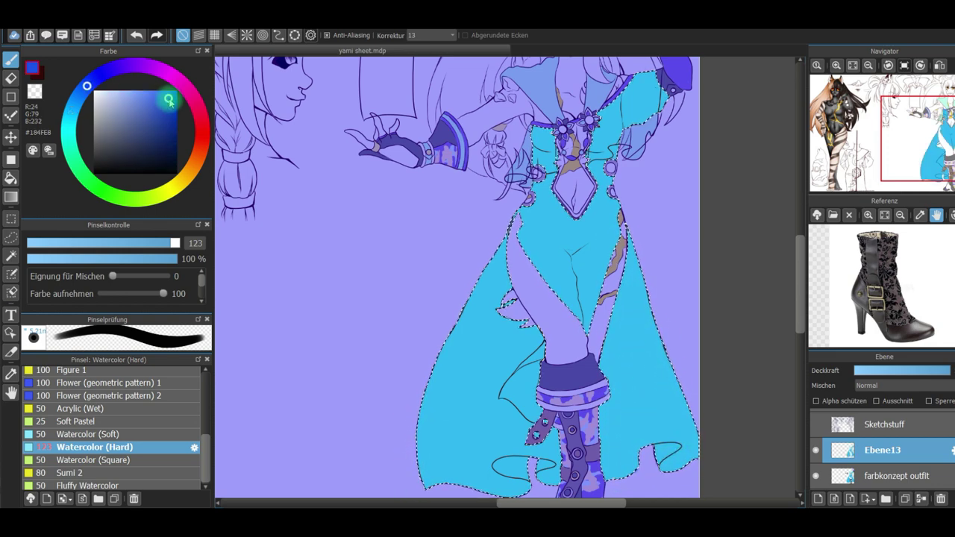
pyautogui.click(93, 434)
pyautogui.click(171, 243)
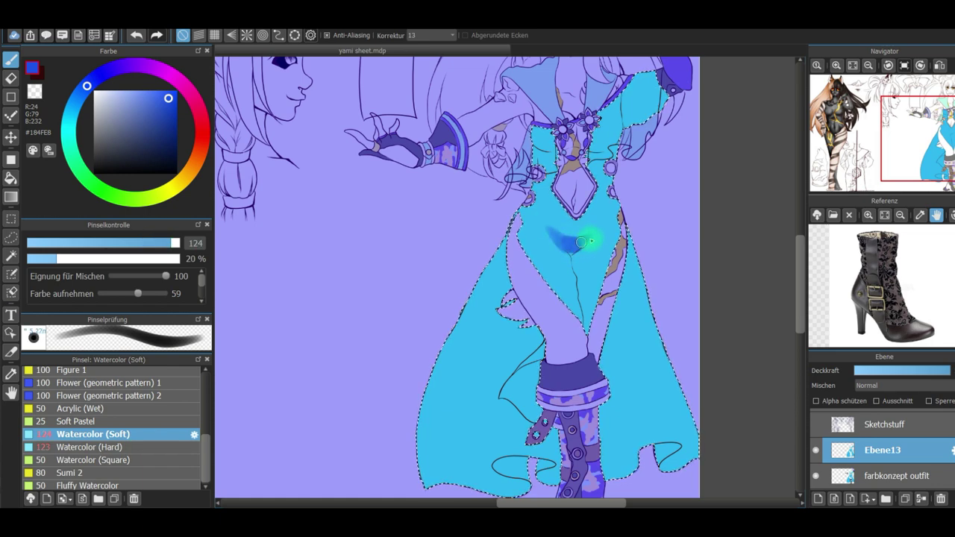
pyautogui.click(135, 36)
# Shade the folds of the bodice, cape and sleeve in blue with the Soft Pastel brush at size 121
pyautogui.click(79, 421)
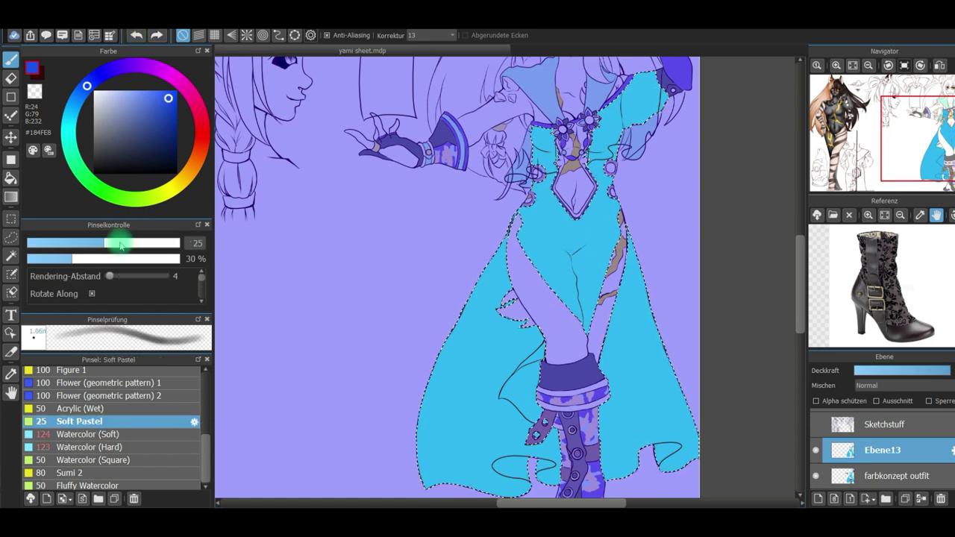
pyautogui.moveTo(119, 246); pyautogui.dragTo(176, 244)
pyautogui.click(566, 246)
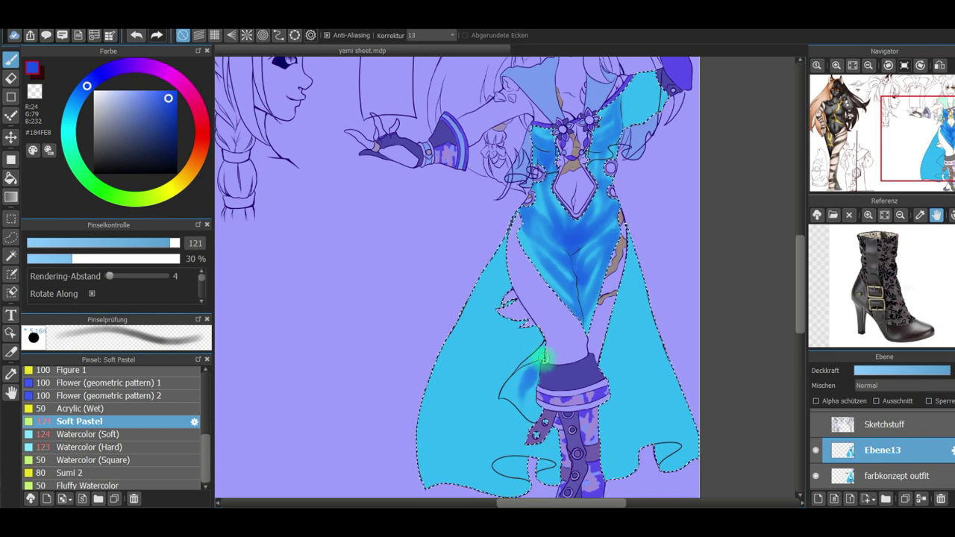
pyautogui.moveTo(493, 446); pyautogui.dragTo(507, 375)
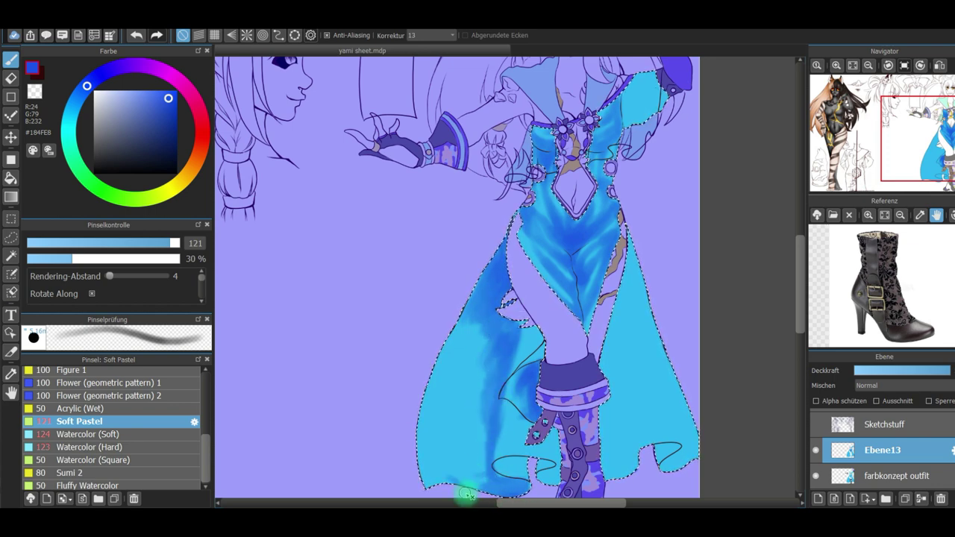
pyautogui.moveTo(470, 445); pyautogui.dragTo(452, 468)
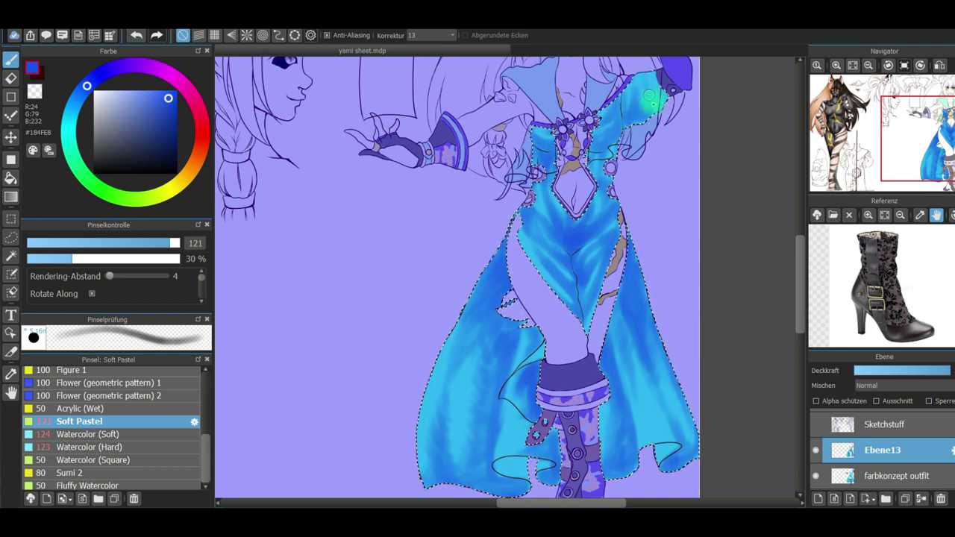
# Deepen the sleeve and cape shadows with blue #0B3CC5 and the darkest folds of the dress and cape with navy #07267C
pyautogui.click(172, 109)
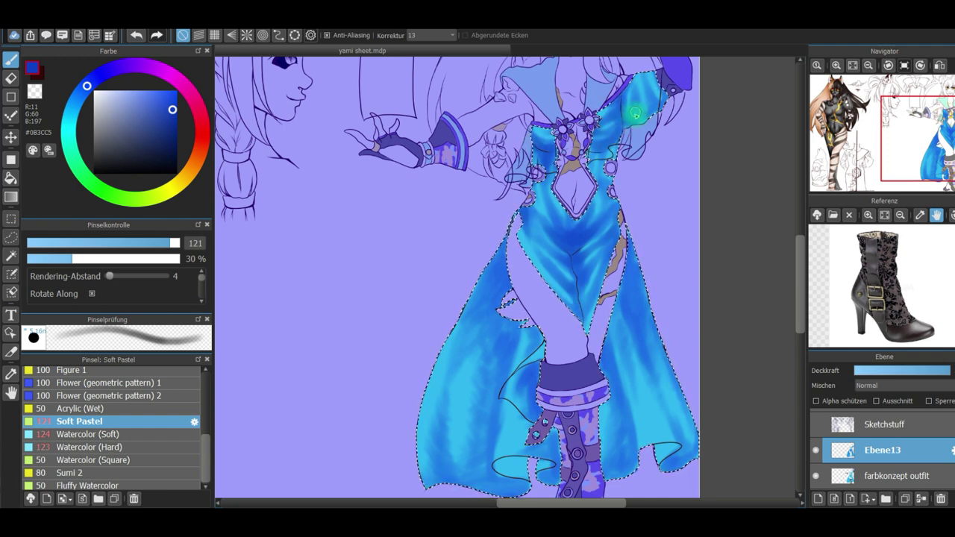
pyautogui.moveTo(618, 200); pyautogui.dragTo(625, 283)
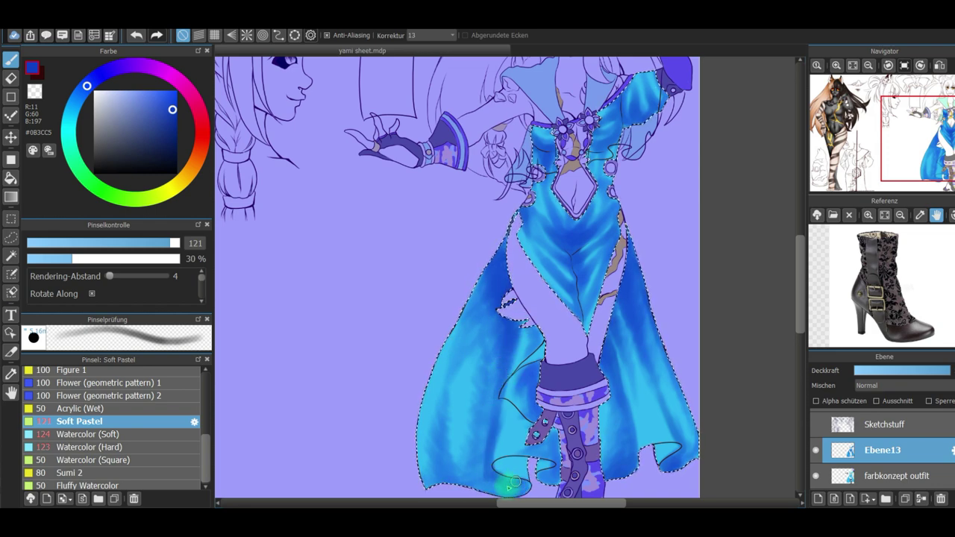
pyautogui.moveTo(430, 485)
pyautogui.mouseDown()
pyautogui.moveTo(552, 439)
pyautogui.moveTo(552, 475)
pyautogui.mouseUp()
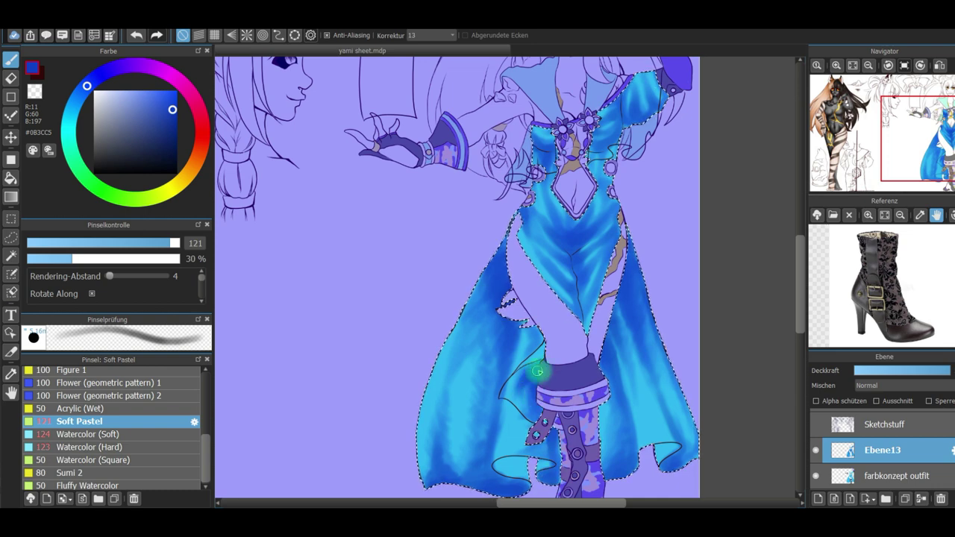
pyautogui.moveTo(526, 358); pyautogui.dragTo(539, 352)
pyautogui.click(172, 133)
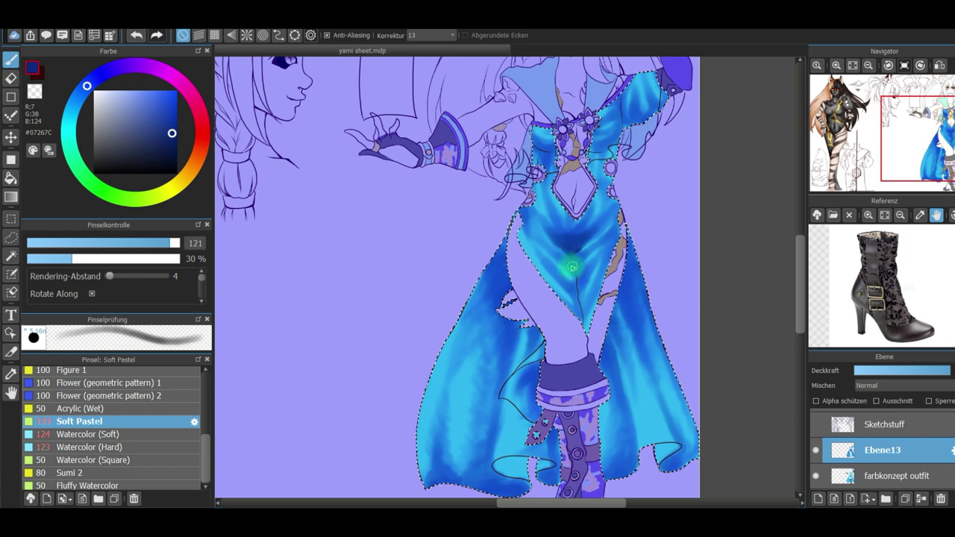
pyautogui.moveTo(593, 261); pyautogui.dragTo(580, 277)
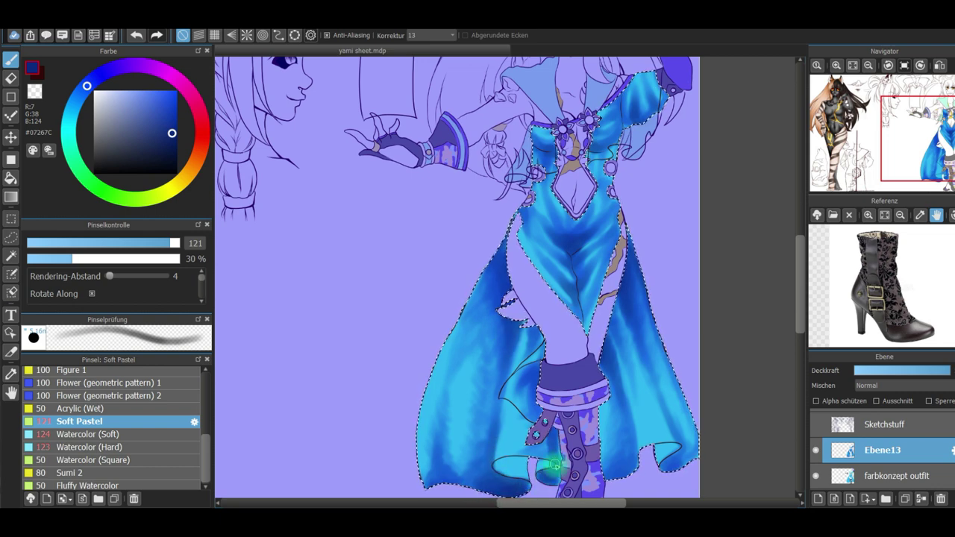
# Glaze purple #670AB0 into the deepest shadows of the sleeve, the front of the dress, the upper cape and the hem
pyautogui.click(139, 66)
pyautogui.click(169, 135)
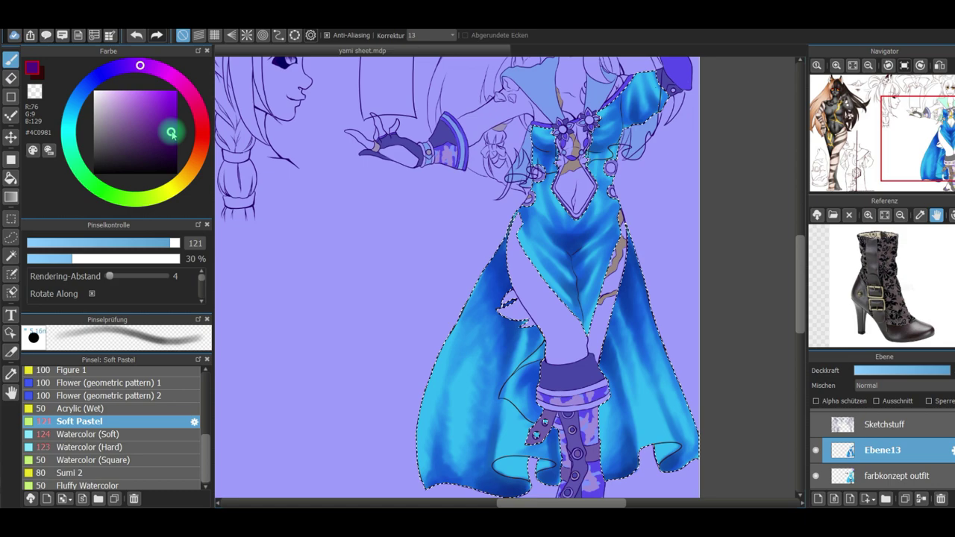
pyautogui.hotkey('ctrl', 'd')
pyautogui.keyDown('alt'); pyautogui.click(641, 117); pyautogui.keyUp('alt')
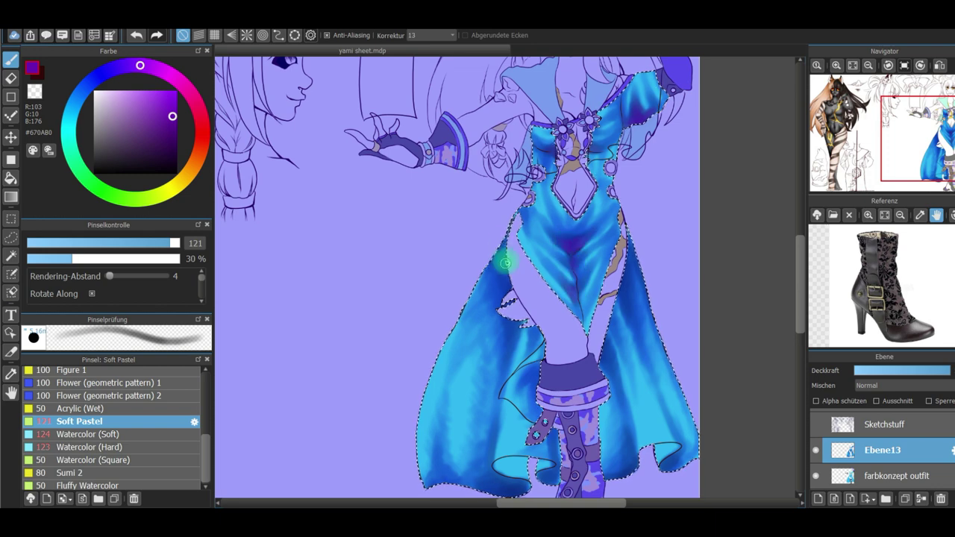
pyautogui.moveTo(507, 261)
pyautogui.mouseDown()
pyautogui.moveTo(490, 276)
pyautogui.moveTo(511, 277)
pyautogui.moveTo(516, 328)
pyautogui.mouseUp()
pyautogui.moveTo(505, 488)
pyautogui.mouseDown()
pyautogui.moveTo(489, 464)
pyautogui.moveTo(619, 457)
pyautogui.moveTo(606, 345)
pyautogui.moveTo(611, 357)
pyautogui.moveTo(634, 271)
pyautogui.mouseUp()
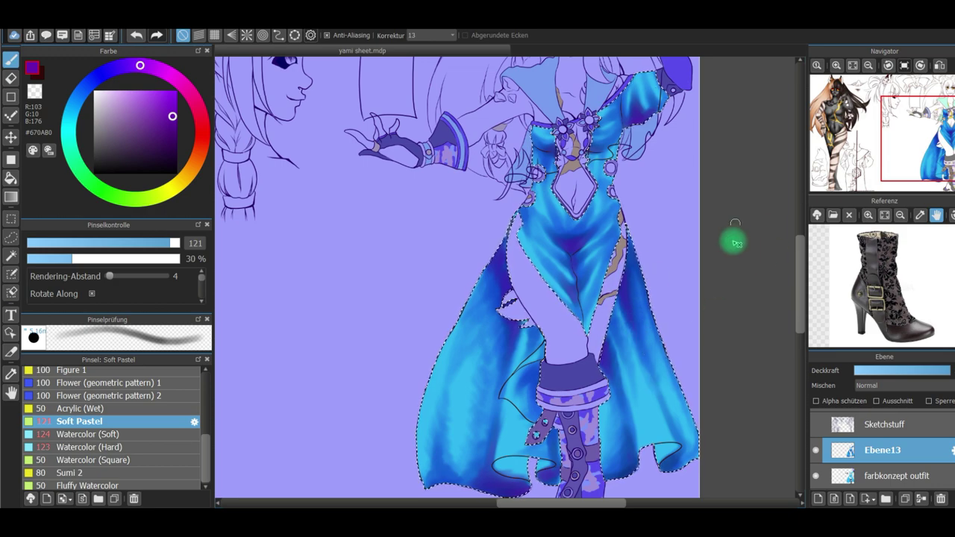
# Paint small crease shadows along the bodice edges and sleeve seams in dark blue #0A0EB0 with Watercolor (Soft) at size 30
pyautogui.click(933, 128)
pyautogui.doubleClick(887, 458)
pyautogui.click(585, 175)
pyautogui.scroll(5, 578, 181)
pyautogui.moveTo(524, 343); pyautogui.dragTo(470, 223)
pyautogui.click(155, 433)
pyautogui.click(100, 74)
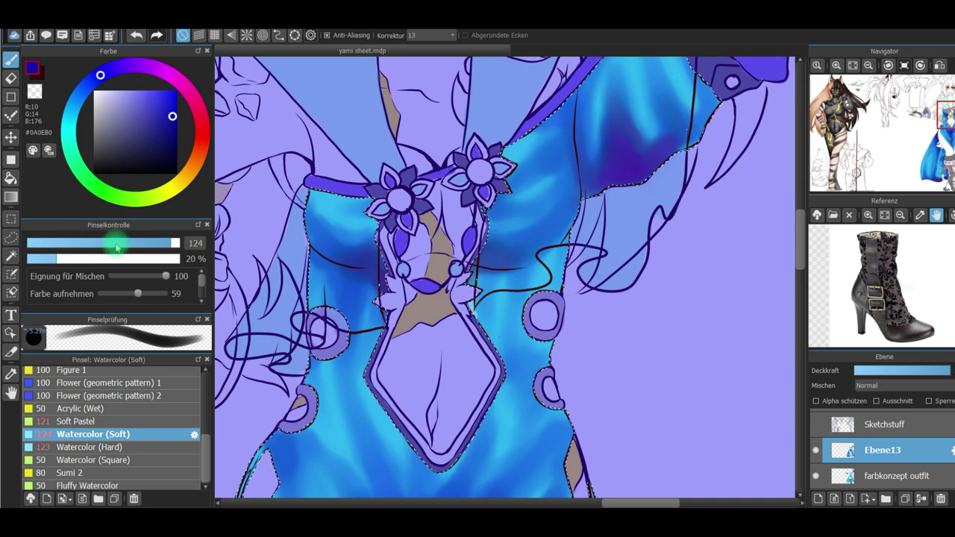
pyautogui.click(113, 243)
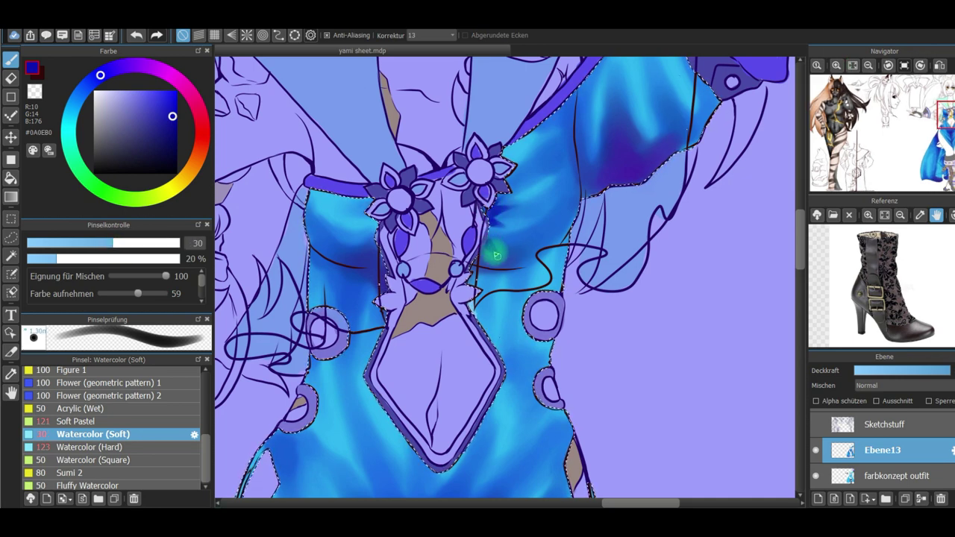
pyautogui.moveTo(574, 169)
pyautogui.mouseDown()
pyautogui.moveTo(574, 138)
pyautogui.moveTo(578, 215)
pyautogui.moveTo(573, 194)
pyautogui.moveTo(595, 120)
pyautogui.moveTo(579, 117)
pyautogui.moveTo(613, 91)
pyautogui.moveTo(581, 128)
pyautogui.moveTo(578, 143)
pyautogui.moveTo(591, 153)
pyautogui.moveTo(581, 174)
pyautogui.moveTo(586, 112)
pyautogui.mouseUp()
pyautogui.moveTo(689, 67)
pyautogui.mouseDown()
pyautogui.moveTo(717, 71)
pyautogui.moveTo(699, 70)
pyautogui.moveTo(710, 94)
pyautogui.moveTo(714, 84)
pyautogui.mouseUp()
pyautogui.moveTo(879, 124)
pyautogui.click(943, 120)
pyautogui.moveTo(716, 126); pyautogui.dragTo(729, 117)
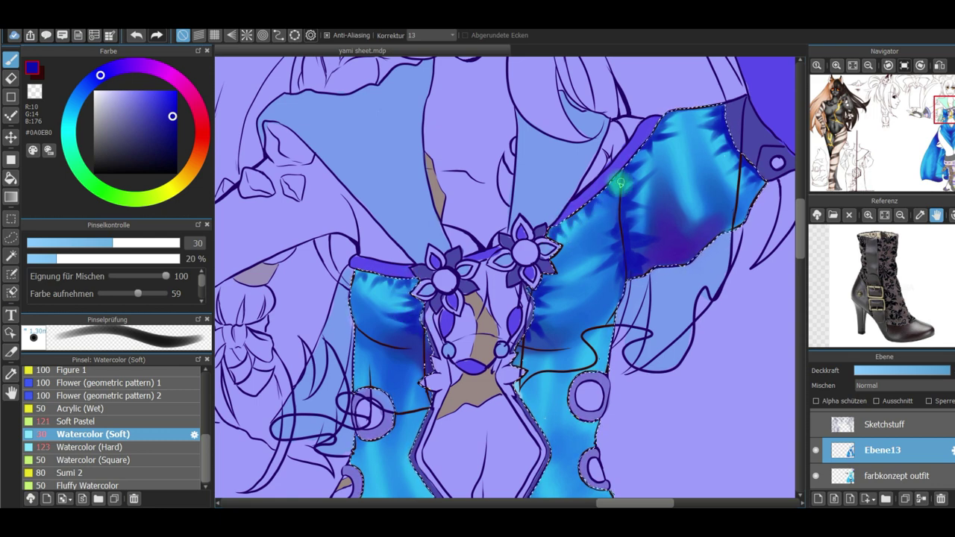
# Darken the creases at the sleeve seam and bodice edges with navy #030550 and dark purple #260348
pyautogui.click(174, 147)
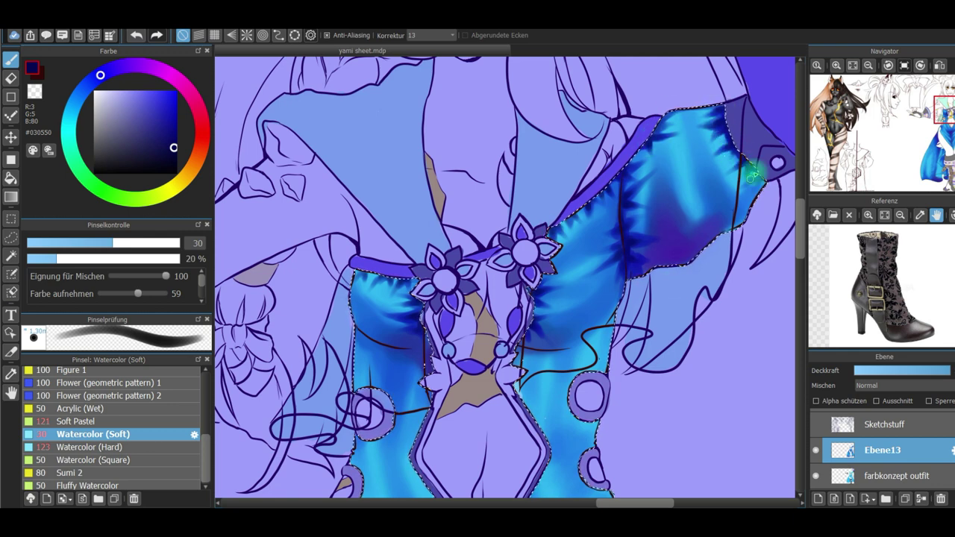
pyautogui.click(136, 65)
pyautogui.click(173, 149)
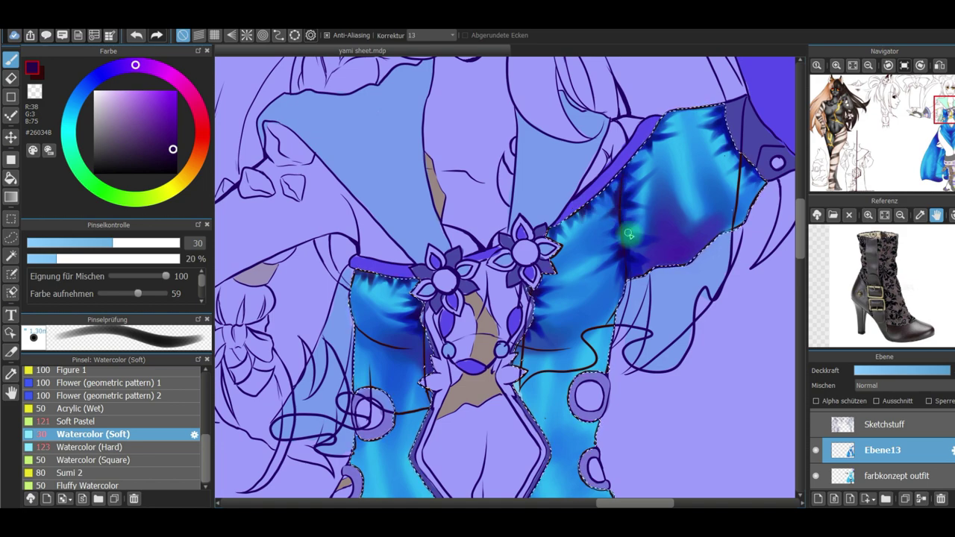
pyautogui.click(852, 66)
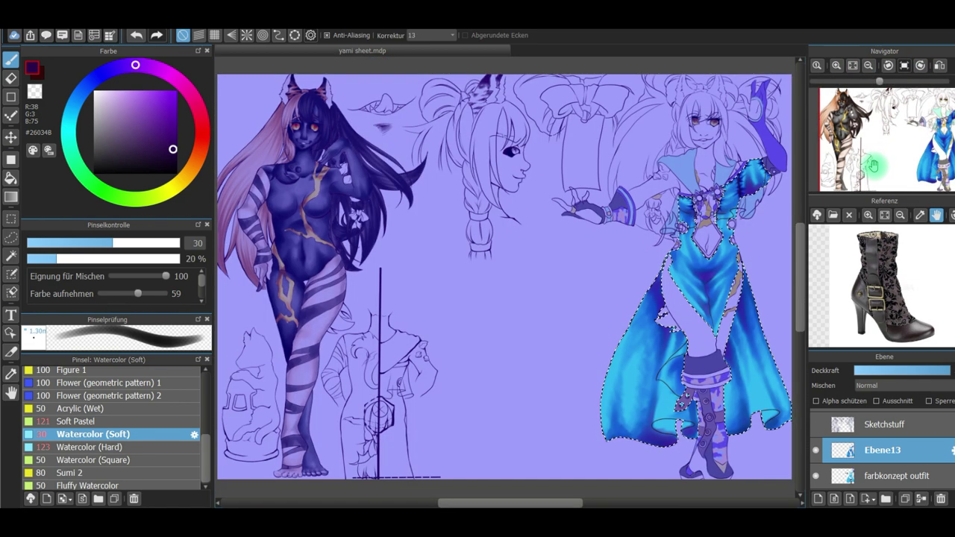
# Strengthen the upper bodice and sleeve shading in blue #0B159D with Watercolor (Soft) at size 46
pyautogui.click(836, 65)
pyautogui.click(943, 117)
pyautogui.moveTo(944, 119); pyautogui.dragTo(942, 120)
pyautogui.click(836, 65)
pyautogui.click(137, 243)
pyautogui.click(97, 77)
pyautogui.click(171, 122)
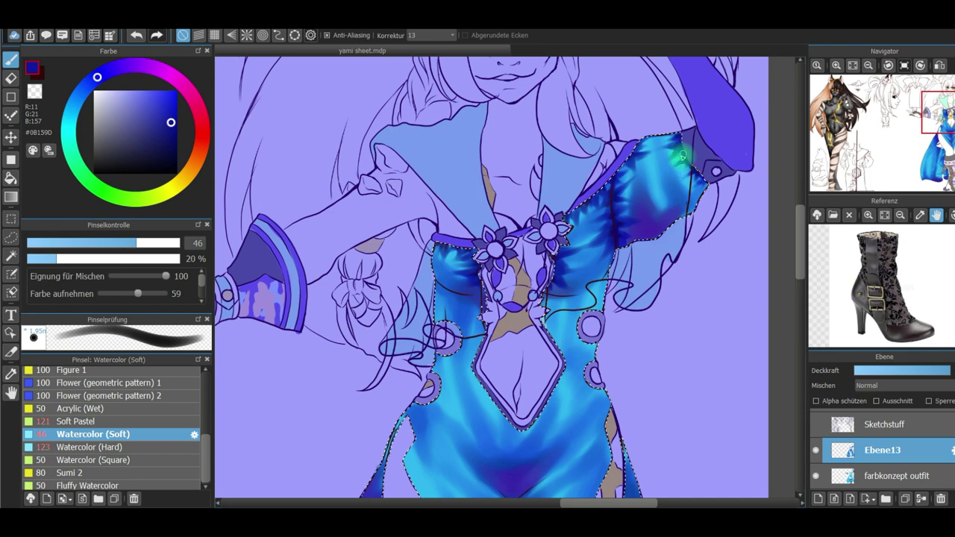
# Pick the dress's light blue, shift it to #2C75F4 and soften the sleeve shading with it
pyautogui.click(12, 374)
pyautogui.click(488, 397)
pyautogui.moveTo(73, 109); pyautogui.dragTo(82, 91)
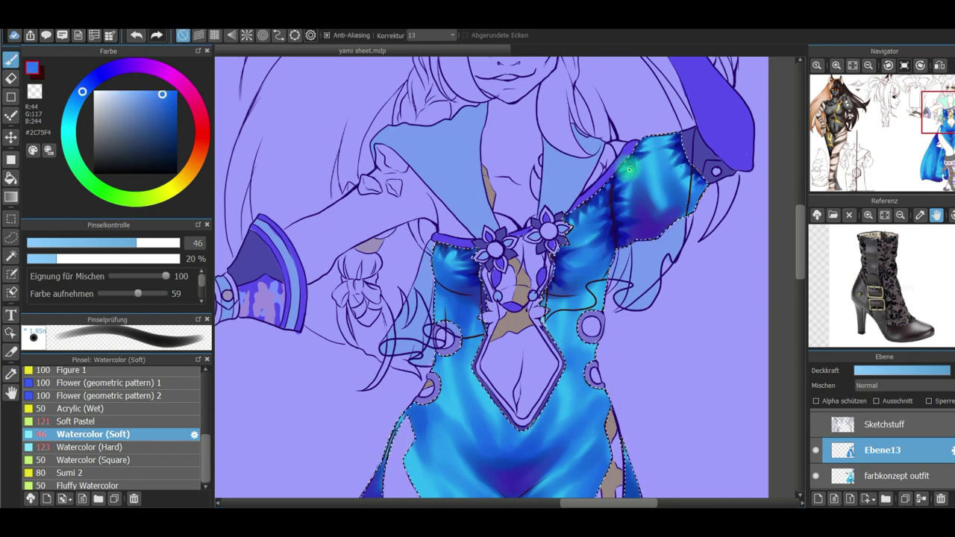
pyautogui.click(852, 66)
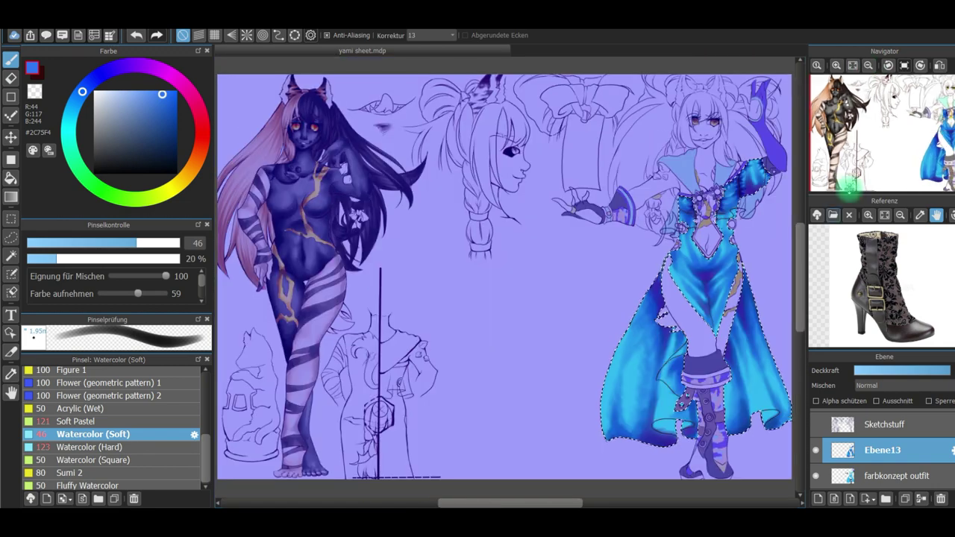
pyautogui.hotkey('ctrl', 'd')
pyautogui.keyDown('ctrl'); pyautogui.doubleClick(875, 451); pyautogui.keyUp('ctrl')
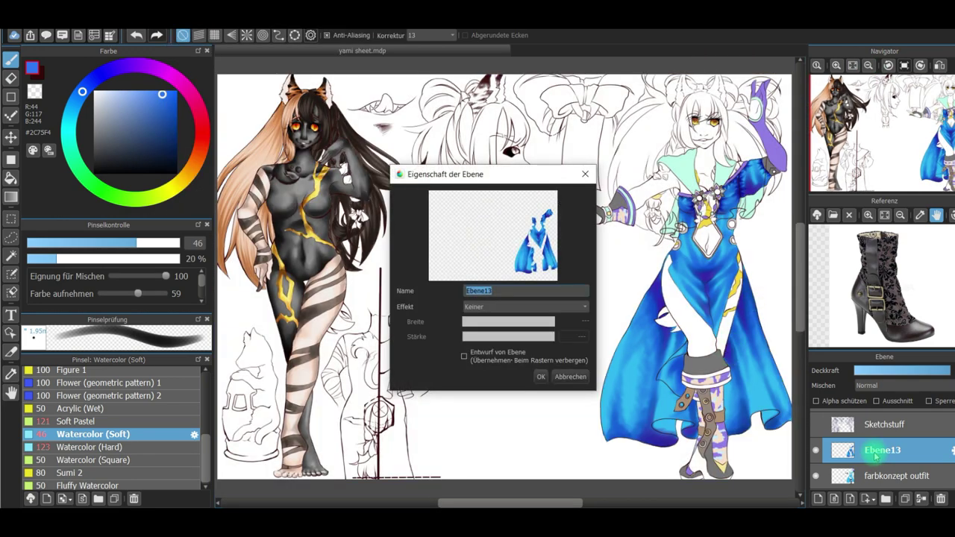
pyautogui.click(587, 176)
# Deepen the fold shadows of the dress and cape in dark purple #37007A with Watercolor (Soft) at size 46
pyautogui.scroll(2, 603, 214)
pyautogui.moveTo(603, 214); pyautogui.dragTo(344, 96)
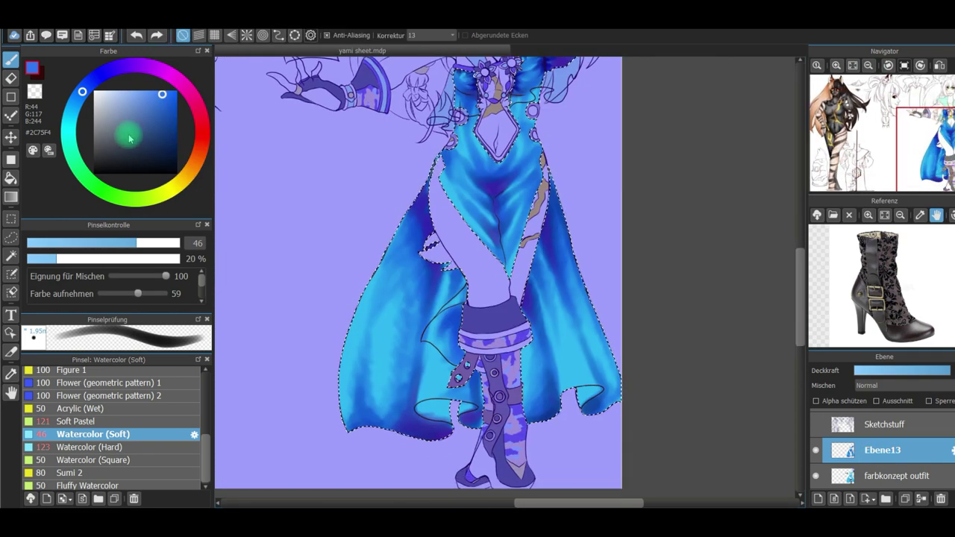
pyautogui.moveTo(115, 65); pyautogui.dragTo(132, 66)
pyautogui.moveTo(172, 113); pyautogui.dragTo(175, 135)
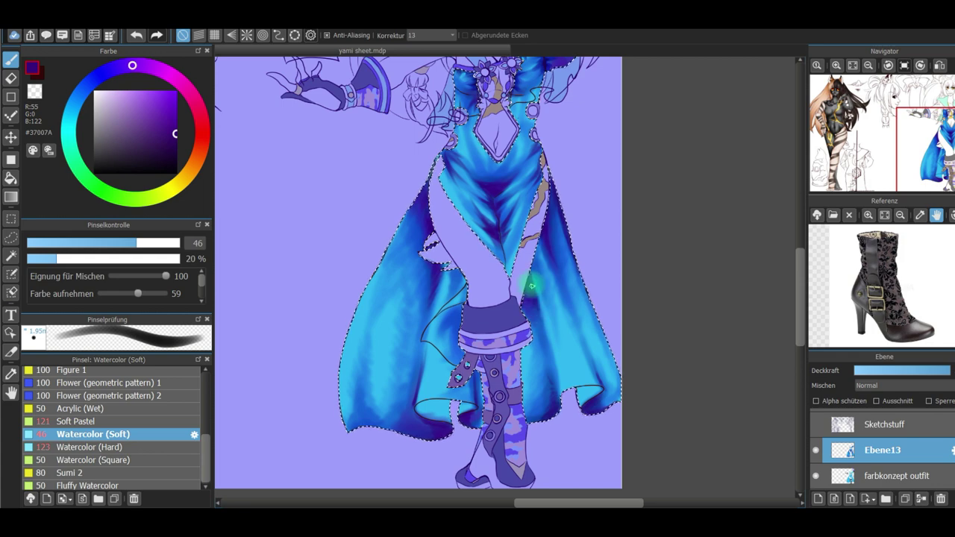
# Clear the selection and rename the dress shading layer as Kleidbasic
pyautogui.click(852, 65)
pyautogui.click(182, 24)
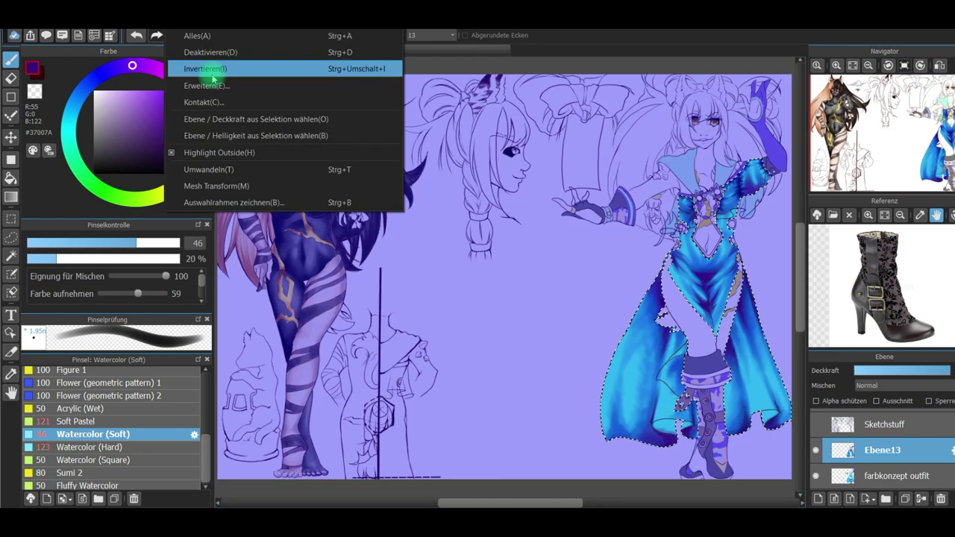
pyautogui.click(223, 52)
pyautogui.doubleClick(874, 452)
pyautogui.write('Kleidb')
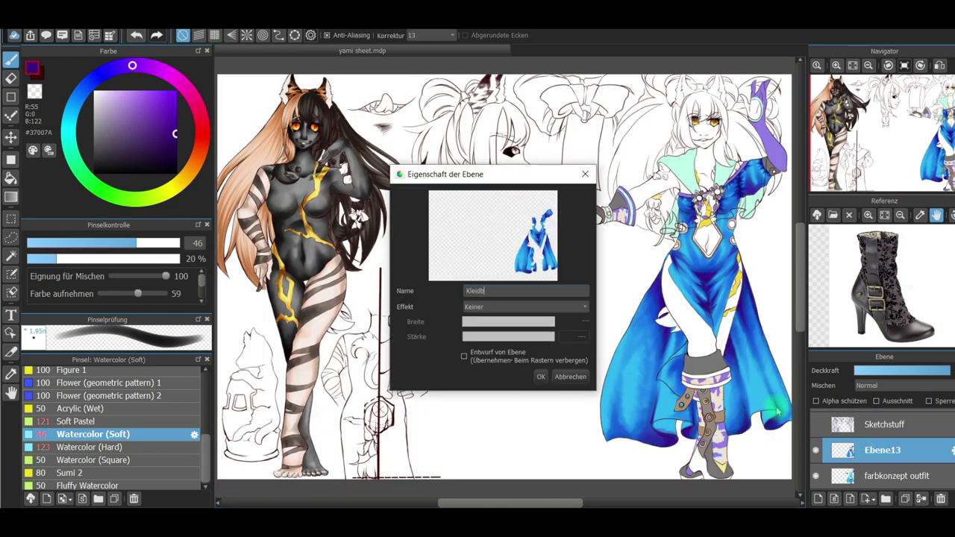
pyautogui.write('asic')
pyautogui.press('Return')
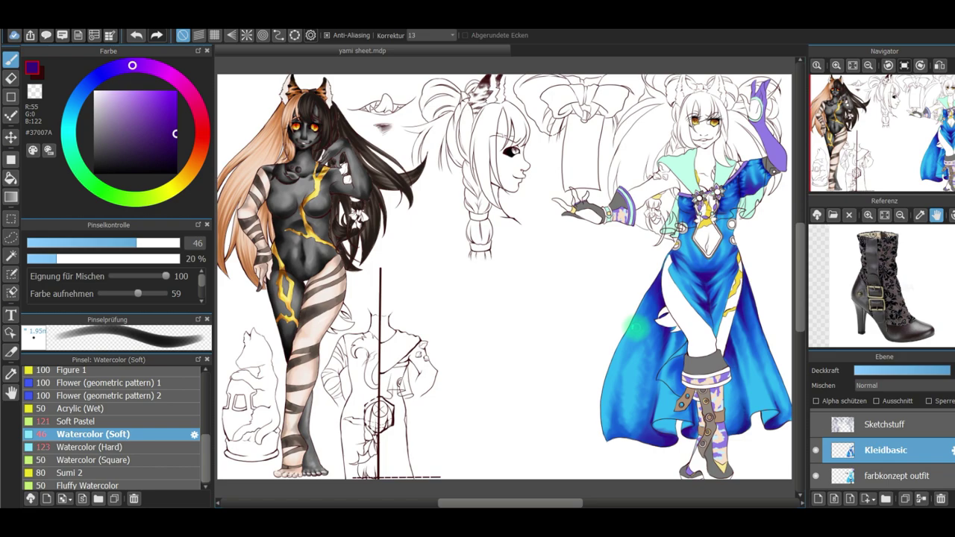
# Pick the grey #636363 and add a new layer beneath Kleidbasic named Flatcolor körper
pyautogui.hotkey('ctrl', '+')
pyautogui.hotkey('ctrl', '+')
pyautogui.moveTo(941, 135); pyautogui.dragTo(848, 102)
pyautogui.press('alt')
pyautogui.keyDown('alt'); pyautogui.click(280, 280); pyautogui.keyUp('alt')
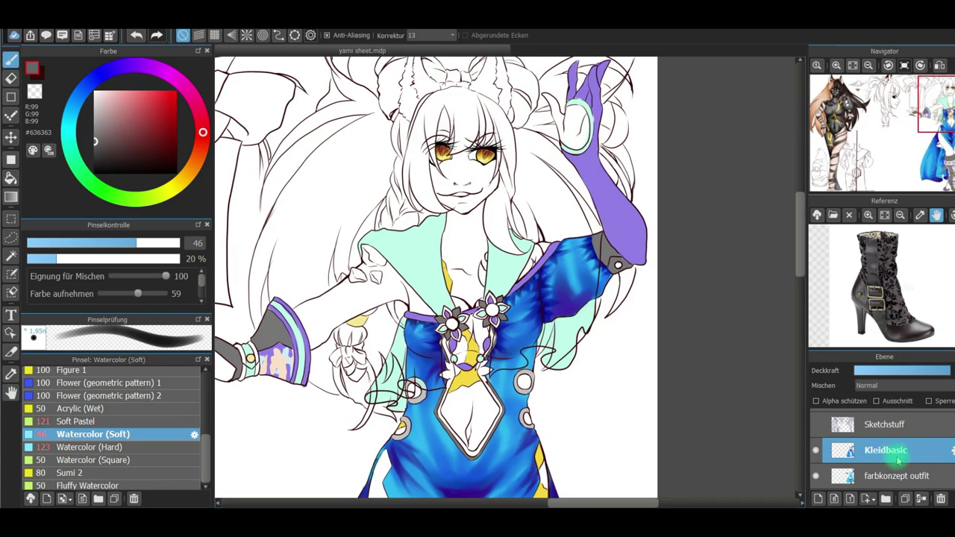
pyautogui.click(817, 498)
pyautogui.doubleClick(858, 476)
pyautogui.write('Flatcolor')
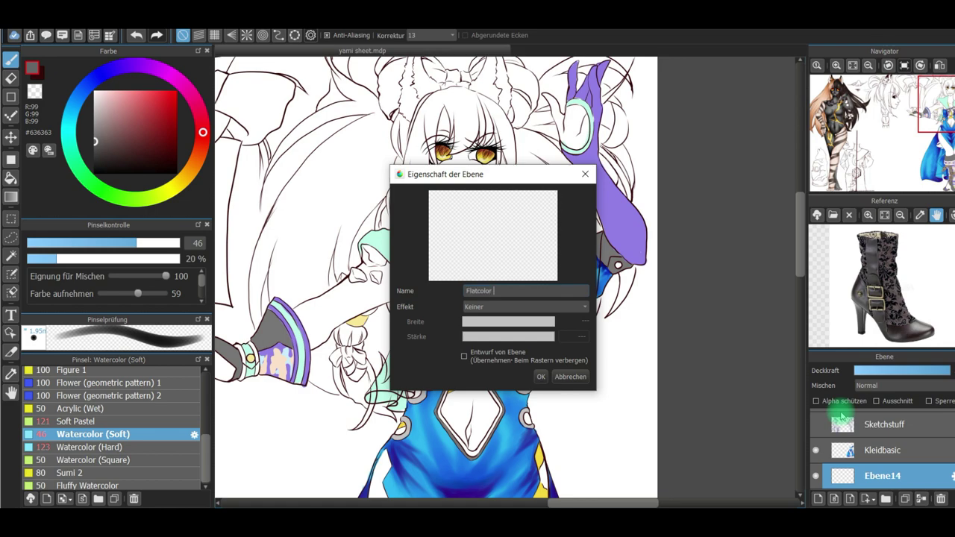
pyautogui.press('Return')
# Mark the skin between the fringe strands and on the face with the Select Pen at size 30
pyautogui.hotkey('ctrl', '+')
pyautogui.hotkey('ctrl', '+')
pyautogui.moveTo(940, 103); pyautogui.dragTo(954, 92)
pyautogui.click(89, 447)
pyautogui.click(11, 274)
pyautogui.moveTo(356, 104)
pyautogui.mouseDown()
pyautogui.moveTo(353, 148)
pyautogui.moveTo(363, 149)
pyautogui.mouseUp()
pyautogui.hotkey('ctrl', 'z')
pyautogui.moveTo(357, 106)
pyautogui.mouseDown()
pyautogui.moveTo(343, 153)
pyautogui.moveTo(368, 143)
pyautogui.moveTo(352, 137)
pyautogui.moveTo(375, 157)
pyautogui.moveTo(355, 168)
pyautogui.mouseUp()
pyautogui.moveTo(326, 222)
pyautogui.mouseDown()
pyautogui.moveTo(355, 308)
pyautogui.moveTo(361, 302)
pyautogui.moveTo(388, 316)
pyautogui.moveTo(464, 238)
pyautogui.moveTo(410, 313)
pyautogui.moveTo(455, 255)
pyautogui.moveTo(402, 288)
pyautogui.moveTo(348, 285)
pyautogui.moveTo(426, 290)
pyautogui.moveTo(359, 282)
pyautogui.moveTo(435, 274)
pyautogui.moveTo(446, 223)
pyautogui.moveTo(456, 230)
pyautogui.moveTo(430, 222)
pyautogui.moveTo(401, 189)
pyautogui.moveTo(404, 214)
pyautogui.moveTo(438, 161)
pyautogui.moveTo(453, 180)
pyautogui.moveTo(379, 203)
pyautogui.moveTo(397, 195)
pyautogui.moveTo(358, 218)
pyautogui.moveTo(358, 241)
pyautogui.moveTo(332, 225)
pyautogui.moveTo(361, 254)
pyautogui.moveTo(348, 254)
pyautogui.moveTo(369, 249)
pyautogui.moveTo(353, 227)
pyautogui.moveTo(376, 231)
pyautogui.moveTo(361, 278)
pyautogui.moveTo(422, 223)
pyautogui.moveTo(436, 235)
pyautogui.moveTo(406, 258)
pyautogui.moveTo(442, 252)
pyautogui.moveTo(425, 343)
pyautogui.moveTo(354, 300)
pyautogui.moveTo(373, 310)
pyautogui.moveTo(356, 381)
pyautogui.moveTo(358, 411)
pyautogui.moveTo(376, 432)
pyautogui.mouseUp()
# Undo the most recent selection strokes on the face and neck
pyautogui.moveTo(954, 450); pyautogui.dragTo(954, 449)
pyautogui.hotkey('ctrl', 'z')
pyautogui.hotkey('ctrl', 'z')
pyautogui.hotkey('ctrl', 'z')
pyautogui.hotkey('ctrl', 'z')
pyautogui.hotkey('ctrl', 'z')
pyautogui.hotkey('ctrl', 'z')
pyautogui.hotkey('ctrl', 'z')
pyautogui.hotkey('ctrl', 'z')
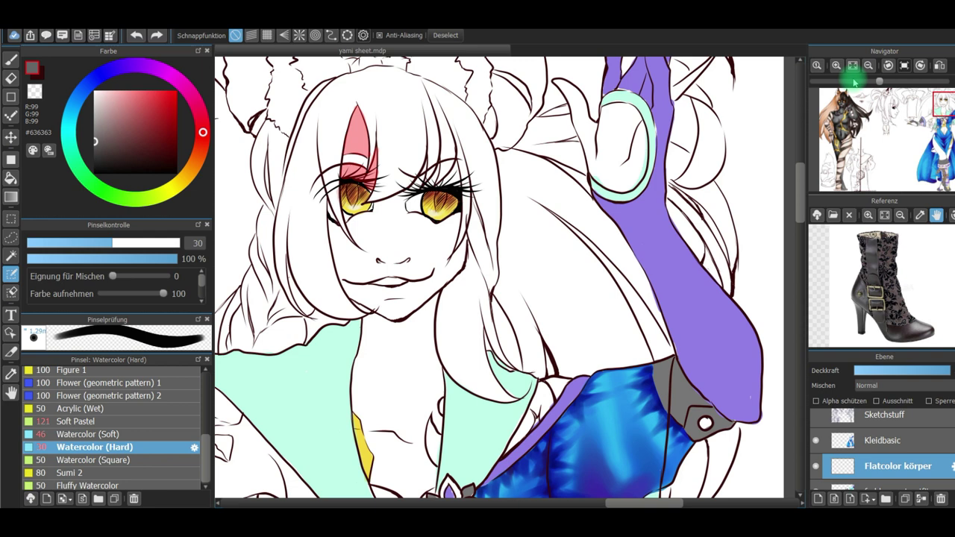
pyautogui.hotkey('ctrl', 'z')
# Switch to the Haut und Augen layer and mark the face, neck, arm and leg skin with the Select Pen
pyautogui.scroll(-3, 880, 448)
pyautogui.click(897, 451)
pyautogui.moveTo(357, 109)
pyautogui.mouseDown()
pyautogui.moveTo(346, 153)
pyautogui.moveTo(359, 149)
pyautogui.moveTo(357, 121)
pyautogui.moveTo(344, 151)
pyautogui.moveTo(367, 148)
pyautogui.moveTo(343, 173)
pyautogui.moveTo(365, 177)
pyautogui.moveTo(376, 160)
pyautogui.moveTo(371, 190)
pyautogui.mouseUp()
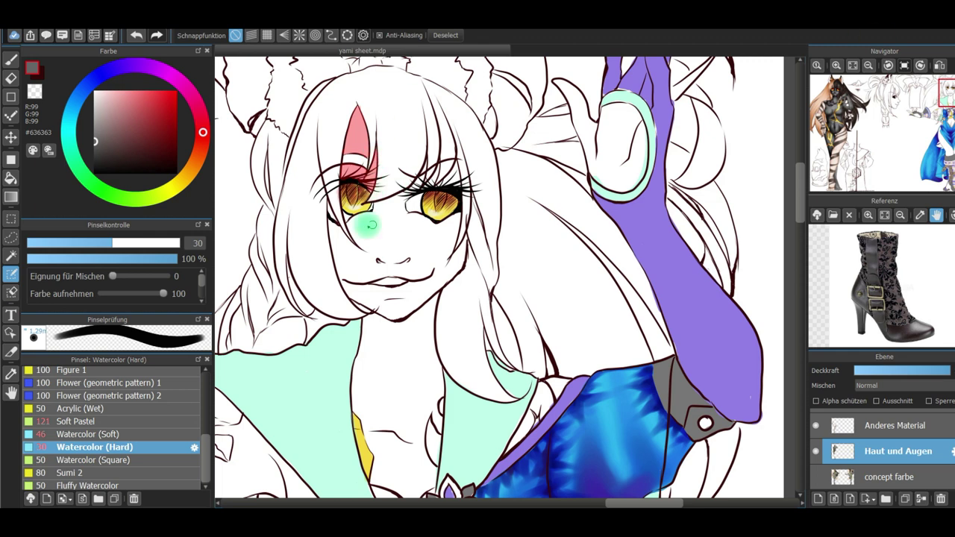
pyautogui.moveTo(331, 231)
pyautogui.mouseDown()
pyautogui.moveTo(356, 295)
pyautogui.moveTo(341, 230)
pyautogui.moveTo(367, 256)
pyautogui.moveTo(354, 224)
pyautogui.moveTo(433, 175)
pyautogui.moveTo(440, 192)
pyautogui.moveTo(457, 162)
pyautogui.moveTo(416, 218)
pyautogui.moveTo(441, 215)
pyautogui.moveTo(457, 259)
pyautogui.moveTo(431, 280)
pyautogui.moveTo(363, 298)
pyautogui.moveTo(368, 320)
pyautogui.moveTo(346, 243)
pyautogui.moveTo(359, 307)
pyautogui.moveTo(384, 308)
pyautogui.moveTo(389, 209)
pyautogui.moveTo(379, 276)
pyautogui.moveTo(422, 274)
pyautogui.moveTo(398, 215)
pyautogui.moveTo(416, 252)
pyautogui.moveTo(378, 323)
pyautogui.moveTo(435, 290)
pyautogui.moveTo(436, 396)
pyautogui.moveTo(387, 367)
pyautogui.moveTo(353, 375)
pyautogui.moveTo(436, 395)
pyautogui.moveTo(432, 447)
pyautogui.moveTo(414, 440)
pyautogui.mouseUp()
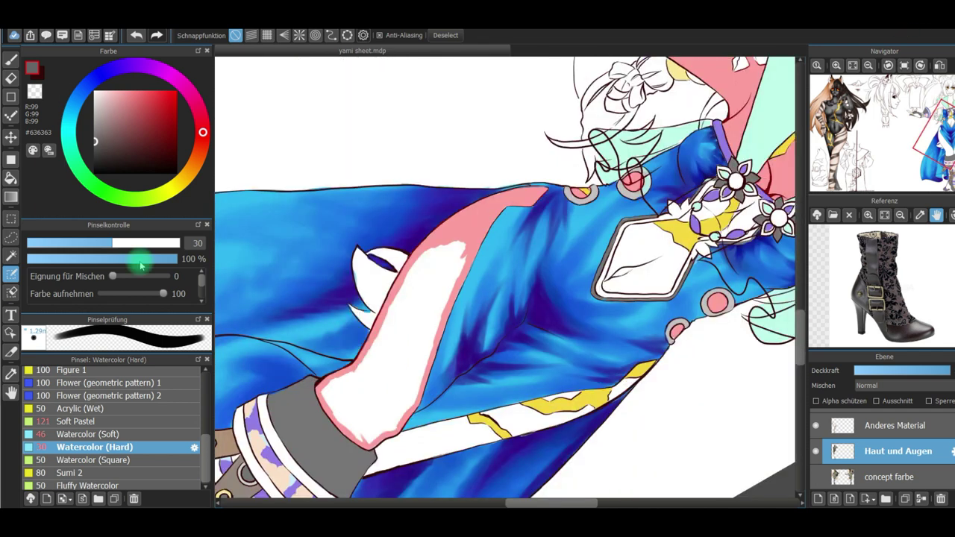
pyautogui.moveTo(441, 291)
pyautogui.mouseDown()
pyautogui.moveTo(408, 300)
pyautogui.moveTo(416, 352)
pyautogui.moveTo(409, 399)
pyautogui.moveTo(366, 440)
pyautogui.moveTo(326, 398)
pyautogui.moveTo(348, 394)
pyautogui.moveTo(363, 407)
pyautogui.moveTo(361, 431)
pyautogui.mouseUp()
# Fill the selected skin with flat grey #818181 using Watercolor (Hard) at size 168
pyautogui.click(905, 65)
pyautogui.click(11, 60)
pyautogui.moveTo(707, 144)
pyautogui.mouseDown()
pyautogui.moveTo(687, 119)
pyautogui.moveTo(694, 185)
pyautogui.moveTo(697, 175)
pyautogui.moveTo(675, 172)
pyautogui.moveTo(572, 188)
pyautogui.moveTo(618, 215)
pyautogui.mouseUp()
pyautogui.moveTo(683, 228)
pyautogui.mouseDown()
pyautogui.moveTo(678, 319)
pyautogui.moveTo(701, 316)
pyautogui.mouseUp()
pyautogui.click(95, 132)
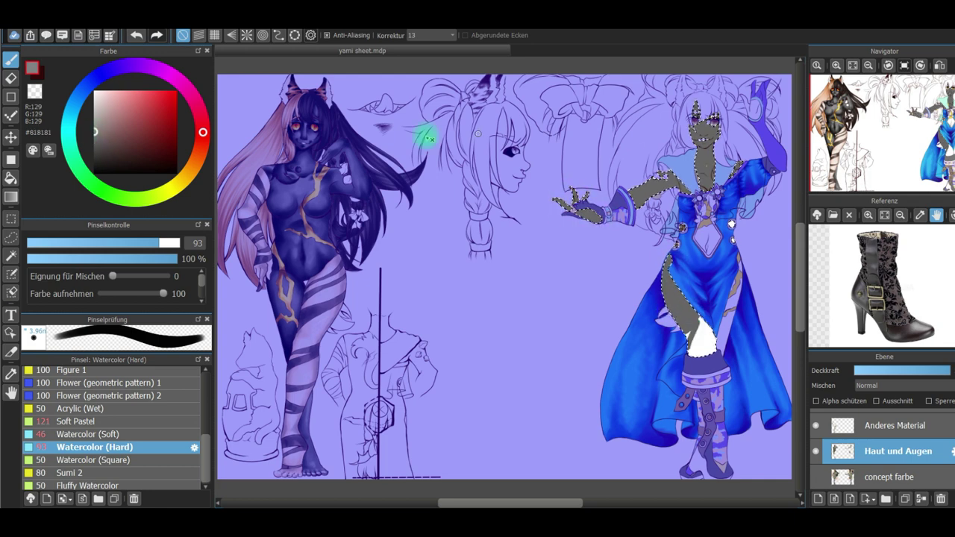
pyautogui.click(180, 244)
pyautogui.moveTo(706, 112)
pyautogui.mouseDown()
pyautogui.moveTo(720, 179)
pyautogui.moveTo(579, 208)
pyautogui.moveTo(682, 240)
pyautogui.moveTo(696, 361)
pyautogui.moveTo(714, 346)
pyautogui.mouseUp()
pyautogui.moveTo(733, 240); pyautogui.dragTo(731, 227)
# Shade the nose and upper chest in grey #4D4D4D with Watercolor (Soft) at size 46
pyautogui.click(836, 66)
pyautogui.click(949, 103)
pyautogui.click(95, 143)
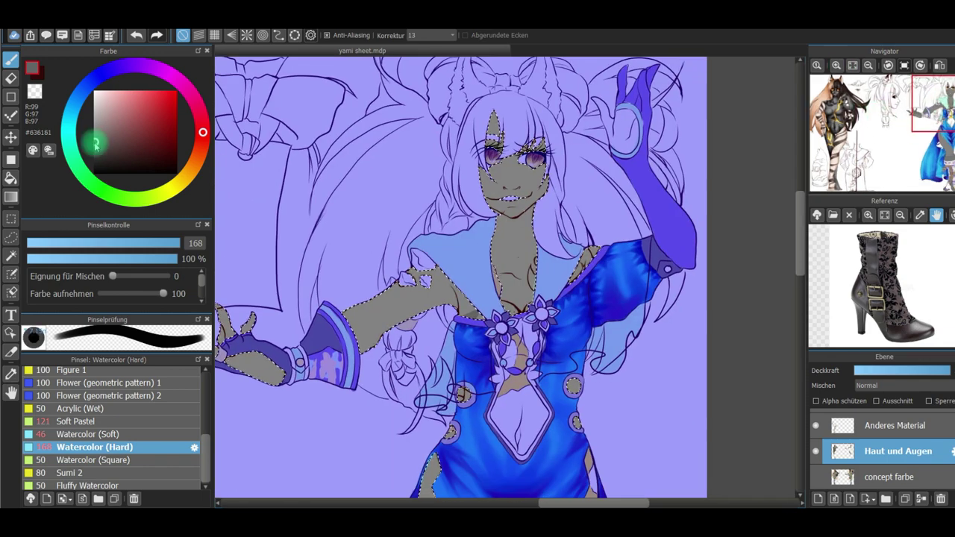
pyautogui.click(126, 436)
pyautogui.click(95, 149)
pyautogui.moveTo(505, 167)
pyautogui.mouseDown()
pyautogui.moveTo(515, 184)
pyautogui.moveTo(505, 179)
pyautogui.mouseUp()
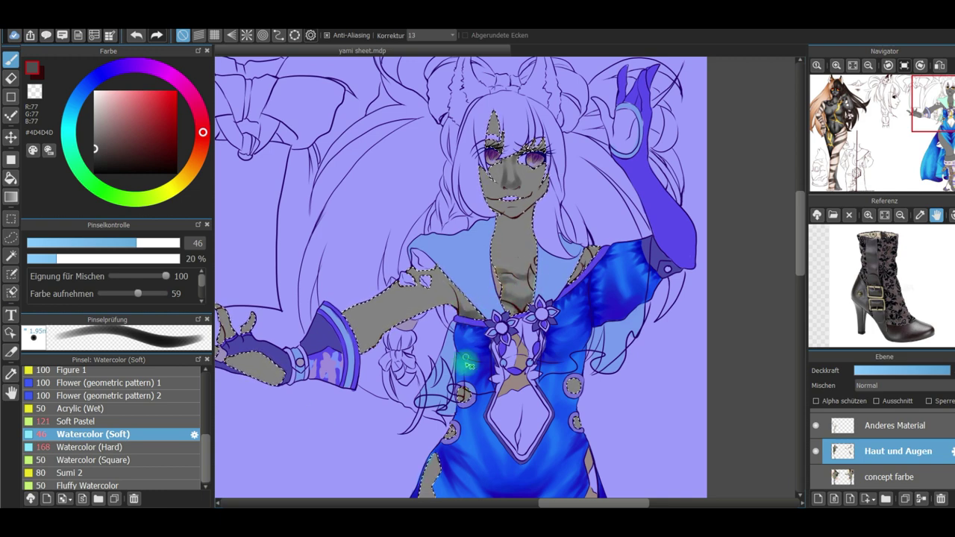
# Add grey #4D4D4D shadows to the neck and chest skin with Soft Pastel, reducing the brush size to 81
pyautogui.click(12, 374)
pyautogui.click(11, 60)
pyautogui.click(149, 422)
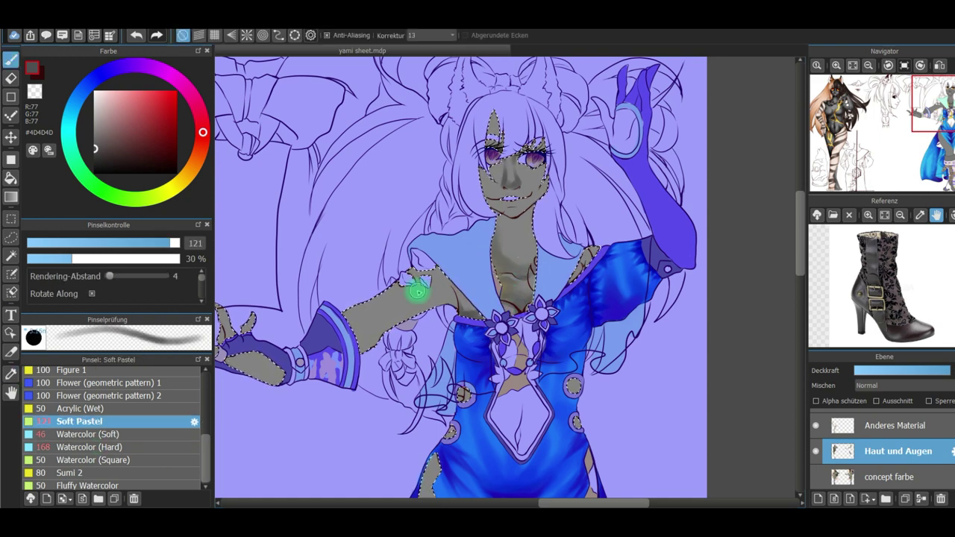
pyautogui.moveTo(470, 299); pyautogui.dragTo(456, 299)
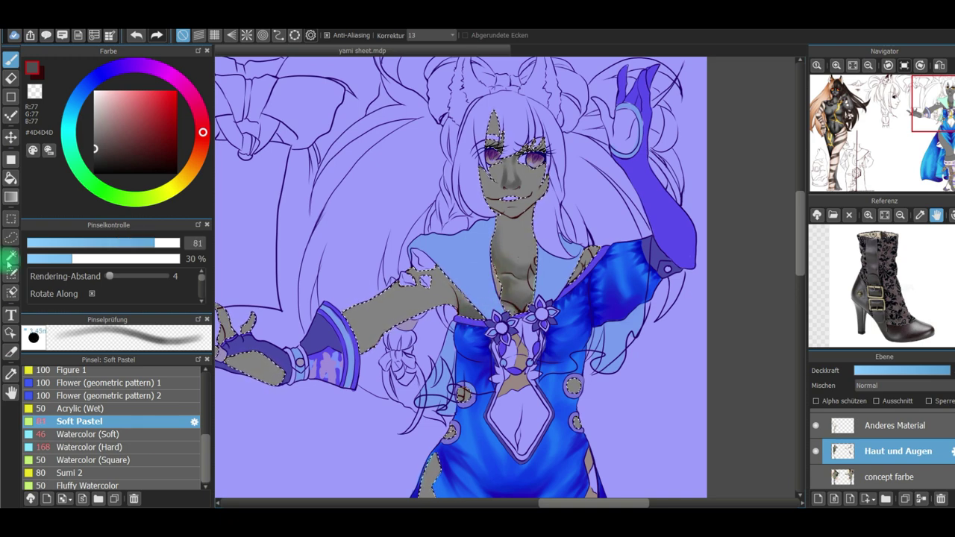
# Pick the skin's base grey #818181 and paint over the face and chest shading with Watercolor (Hard)
pyautogui.click(128, 446)
pyautogui.click(10, 375)
pyautogui.click(425, 297)
pyautogui.click(11, 59)
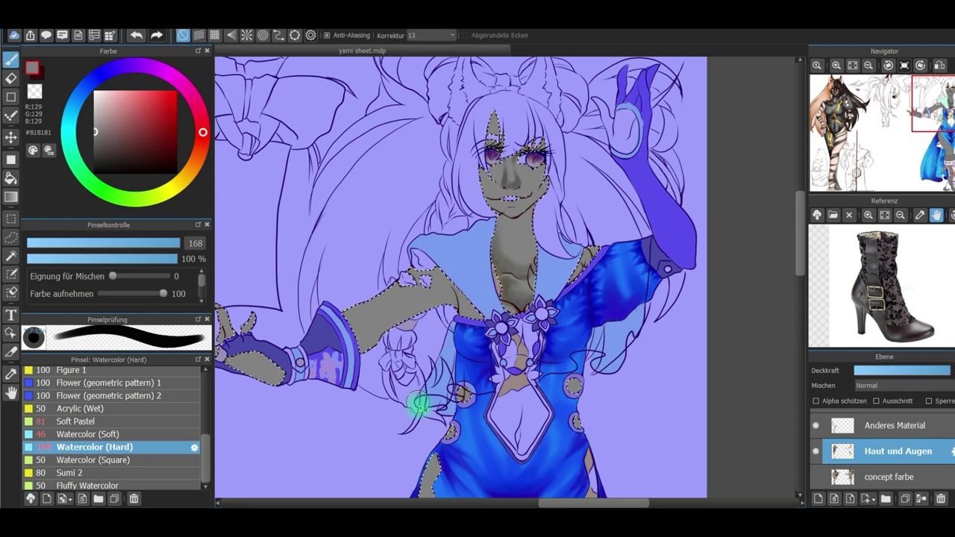
# Paint the nose shadow in dark grey #3D3C3C with Watercolor (Hard) at size 33 and soften it with Soft Pastel
pyautogui.click(116, 243)
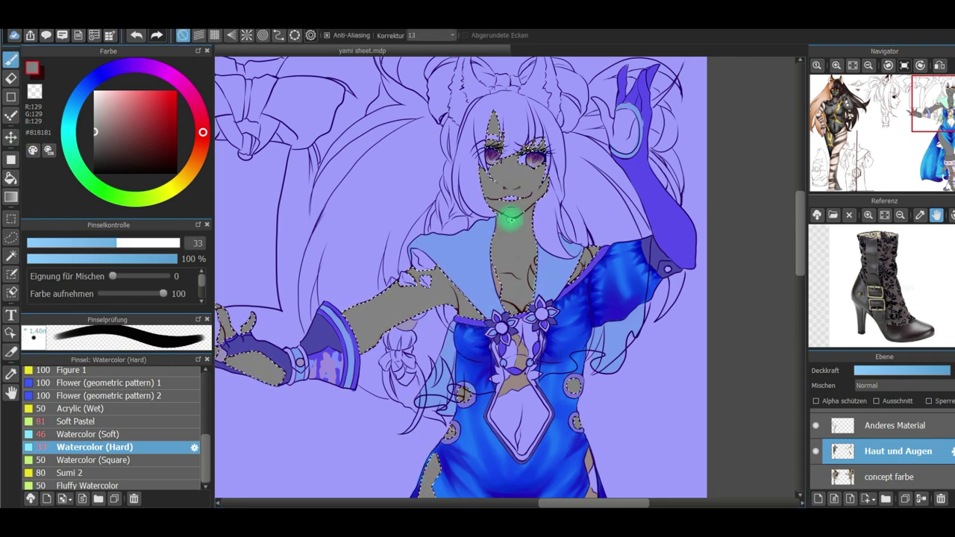
pyautogui.click(95, 154)
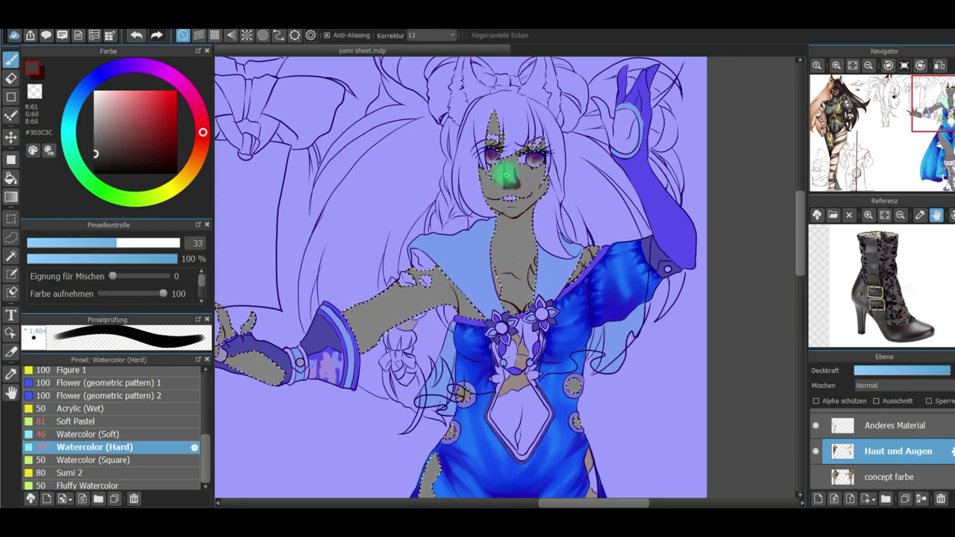
pyautogui.click(134, 421)
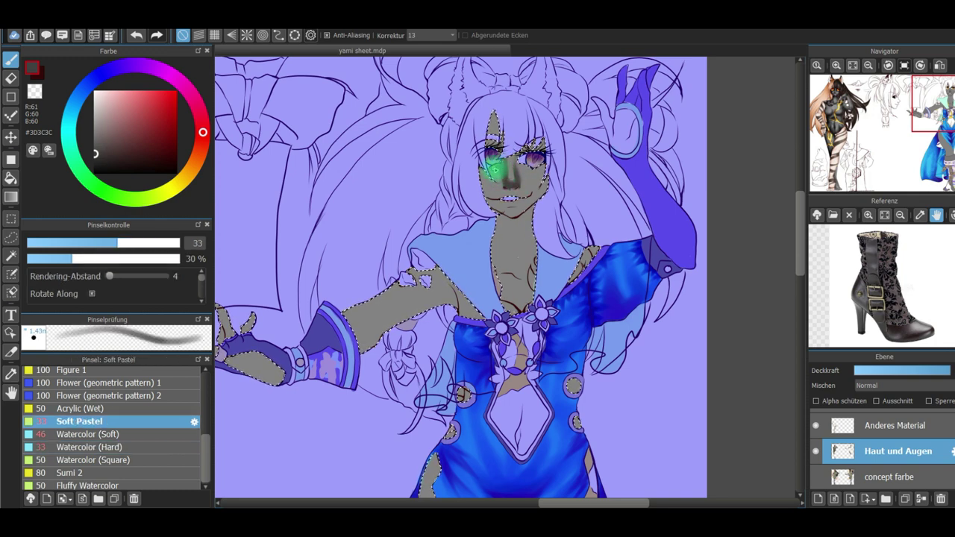
# Shade the collarbones, neck and chest in #3D3C3C with Watercolor (Hard), blending with Soft Pastel at size 57
pyautogui.click(95, 447)
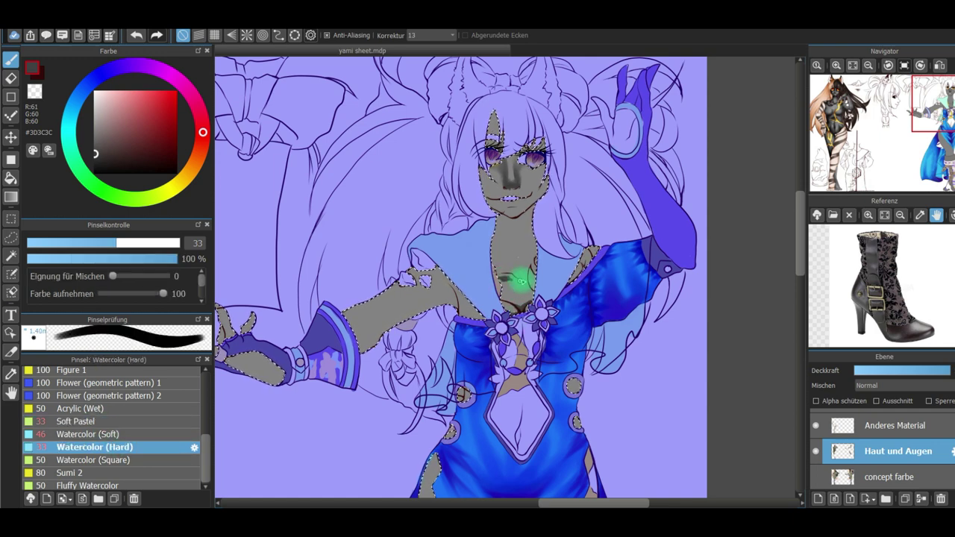
pyautogui.click(119, 421)
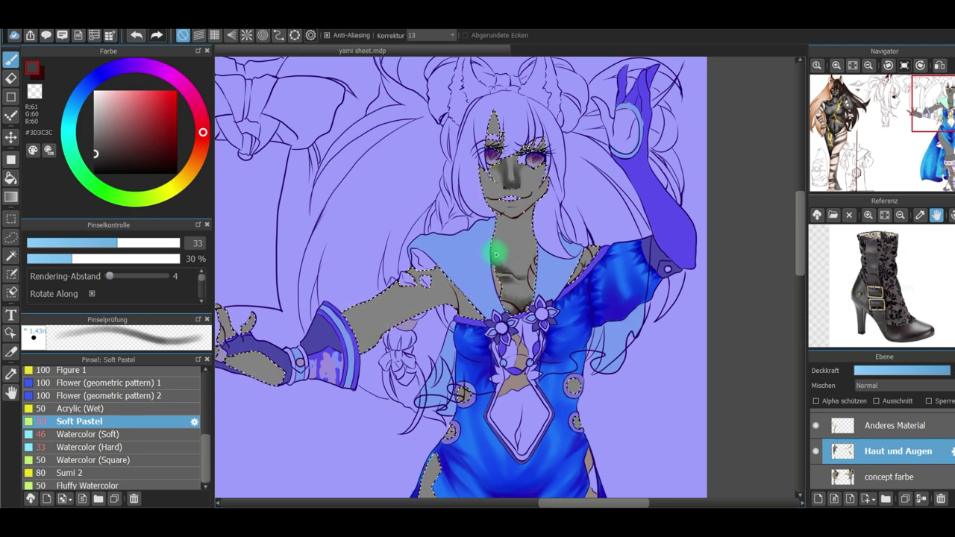
pyautogui.click(144, 242)
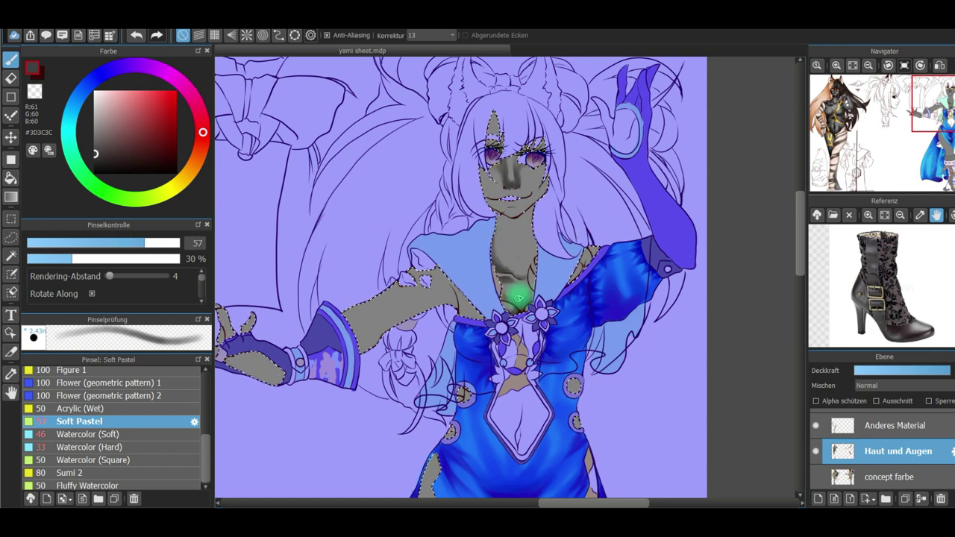
pyautogui.moveTo(498, 253)
pyautogui.mouseDown()
pyautogui.moveTo(519, 273)
pyautogui.moveTo(510, 291)
pyautogui.moveTo(520, 286)
pyautogui.moveTo(514, 335)
pyautogui.moveTo(498, 231)
pyautogui.mouseUp()
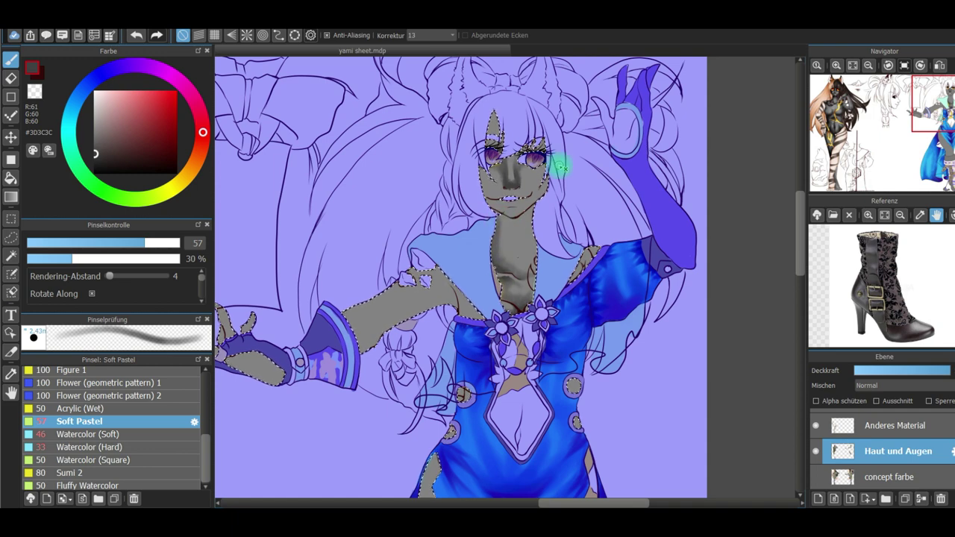
pyautogui.hotkey('ctrl', '0')
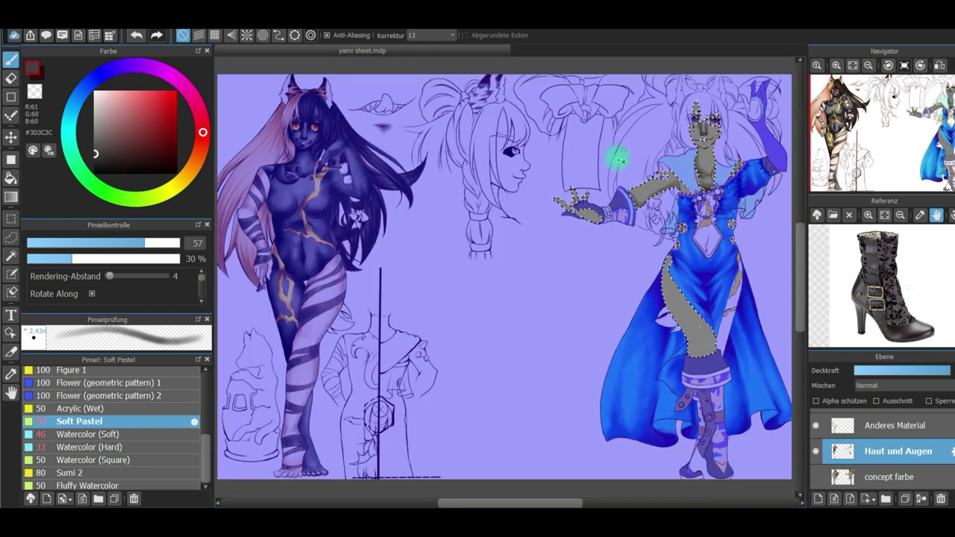
pyautogui.moveTo(155, 246); pyautogui.dragTo(161, 245)
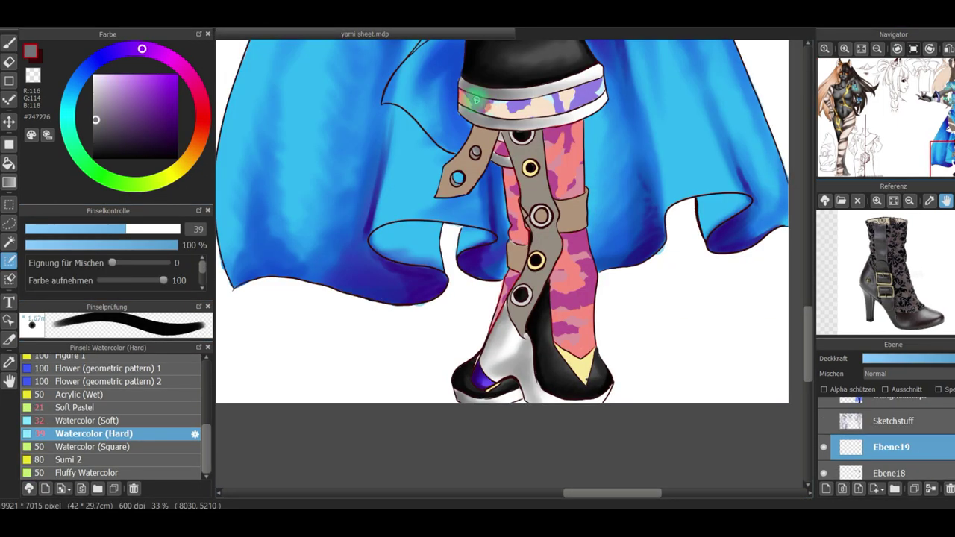
# Finish selecting the camouflage areas of the boots and glove cuff and fill them light blue #CCEEFF with Watercolor (Hard) at size 248
pyautogui.moveTo(476, 99)
pyautogui.mouseDown()
pyautogui.moveTo(523, 108)
pyautogui.moveTo(597, 91)
pyautogui.moveTo(576, 98)
pyautogui.mouseUp()
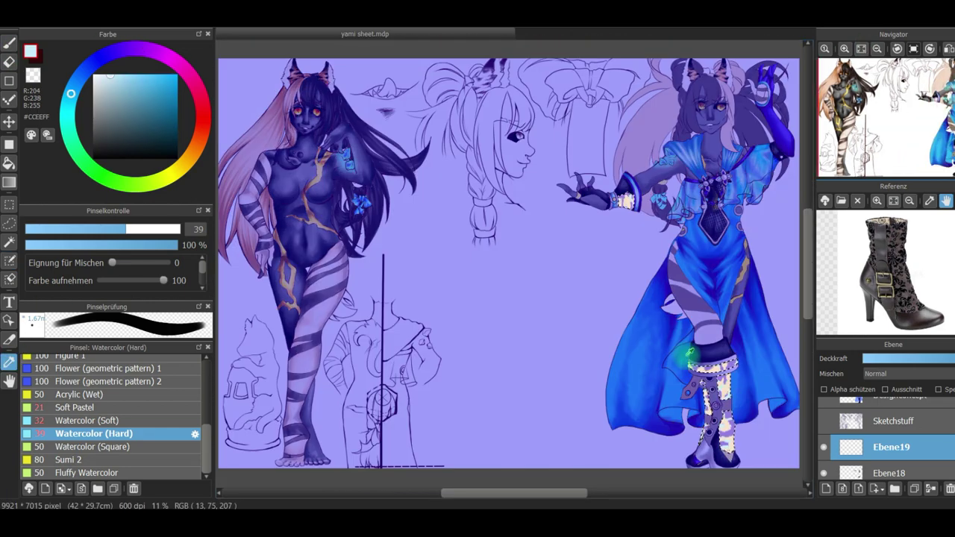
pyautogui.click(9, 43)
pyautogui.click(179, 229)
pyautogui.moveTo(623, 197); pyautogui.dragTo(648, 206)
pyautogui.moveTo(693, 365); pyautogui.dragTo(717, 386)
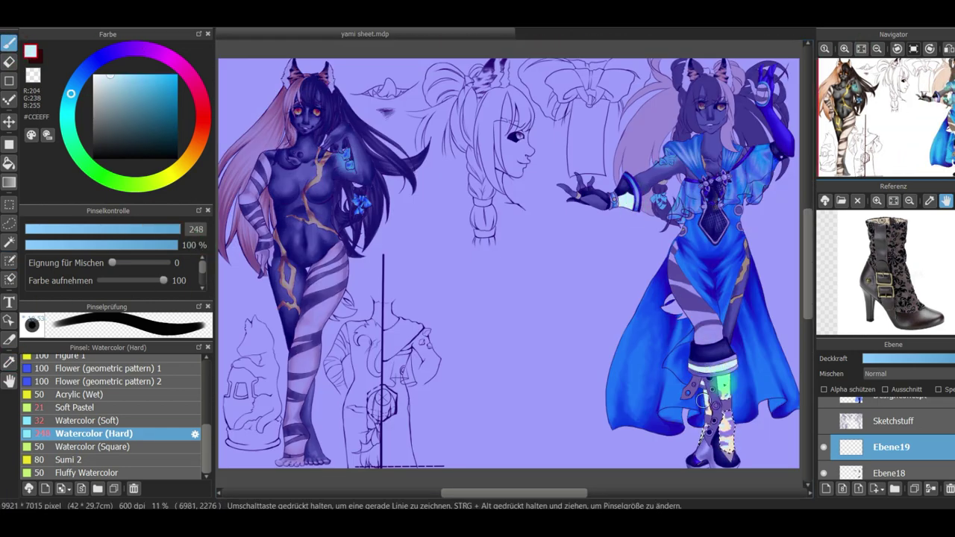
# Shade the edges of the glove cuff and boot panels in blue #0082FB with Soft Pastel at size 133
pyautogui.click(75, 407)
pyautogui.click(174, 77)
pyautogui.click(151, 224)
pyautogui.click(175, 229)
pyautogui.moveTo(623, 195); pyautogui.dragTo(629, 202)
pyautogui.moveTo(692, 366)
pyautogui.mouseDown()
pyautogui.moveTo(734, 367)
pyautogui.moveTo(723, 406)
pyautogui.moveTo(734, 365)
pyautogui.moveTo(725, 449)
pyautogui.mouseUp()
# Paint camouflage patches on the boot panels in deep blue #000DDE with Watercolor (Hard) at size 44
pyautogui.click(131, 433)
pyautogui.click(133, 229)
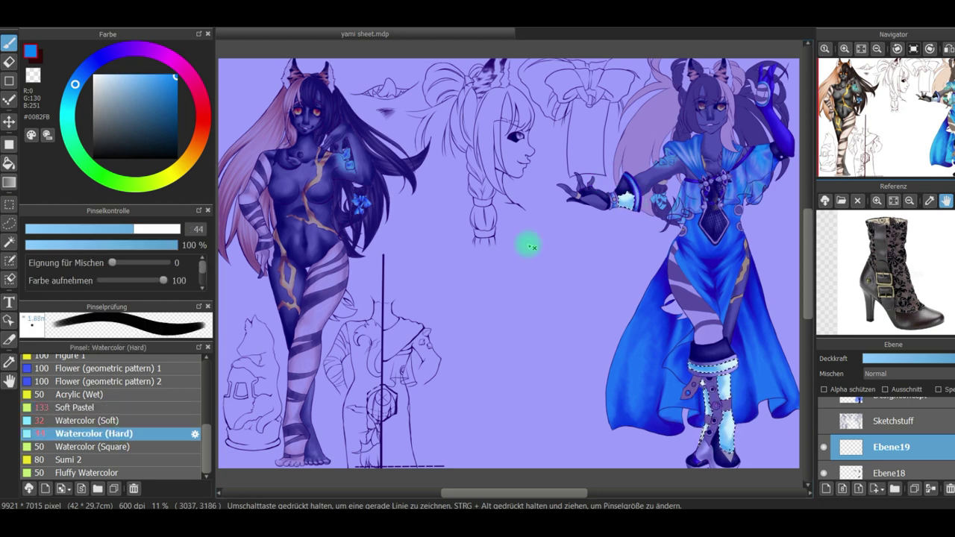
pyautogui.scroll(3, 569, 199)
pyautogui.moveTo(699, 107); pyautogui.dragTo(394, 188)
pyautogui.click(98, 60)
pyautogui.click(176, 85)
pyautogui.moveTo(468, 201)
pyautogui.mouseDown()
pyautogui.moveTo(477, 178)
pyautogui.moveTo(487, 195)
pyautogui.moveTo(483, 181)
pyautogui.moveTo(452, 180)
pyautogui.mouseUp()
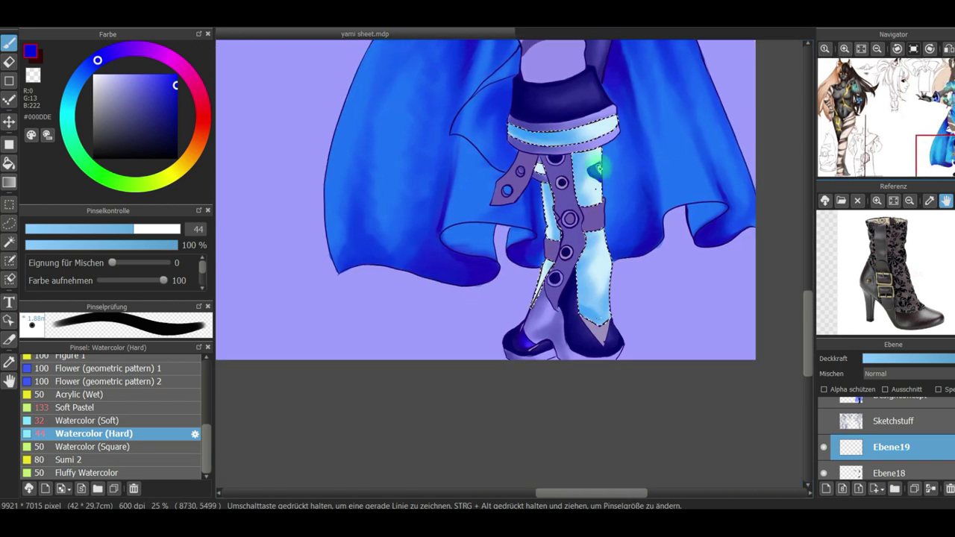
pyautogui.moveTo(597, 171)
pyautogui.mouseDown()
pyautogui.moveTo(574, 176)
pyautogui.moveTo(602, 181)
pyautogui.moveTo(583, 203)
pyautogui.moveTo(586, 155)
pyautogui.moveTo(590, 243)
pyautogui.moveTo(578, 268)
pyautogui.moveTo(581, 278)
pyautogui.moveTo(609, 262)
pyautogui.moveTo(592, 307)
pyautogui.moveTo(601, 315)
pyautogui.moveTo(550, 218)
pyautogui.moveTo(552, 200)
pyautogui.moveTo(539, 277)
pyautogui.moveTo(538, 169)
pyautogui.moveTo(517, 134)
pyautogui.moveTo(553, 138)
pyautogui.moveTo(581, 125)
pyautogui.moveTo(601, 137)
pyautogui.mouseUp()
# Darken the camouflage on the boot cuff and shaft with navy #020758 using Soft Pastel at size 73
pyautogui.click(114, 408)
pyautogui.click(175, 121)
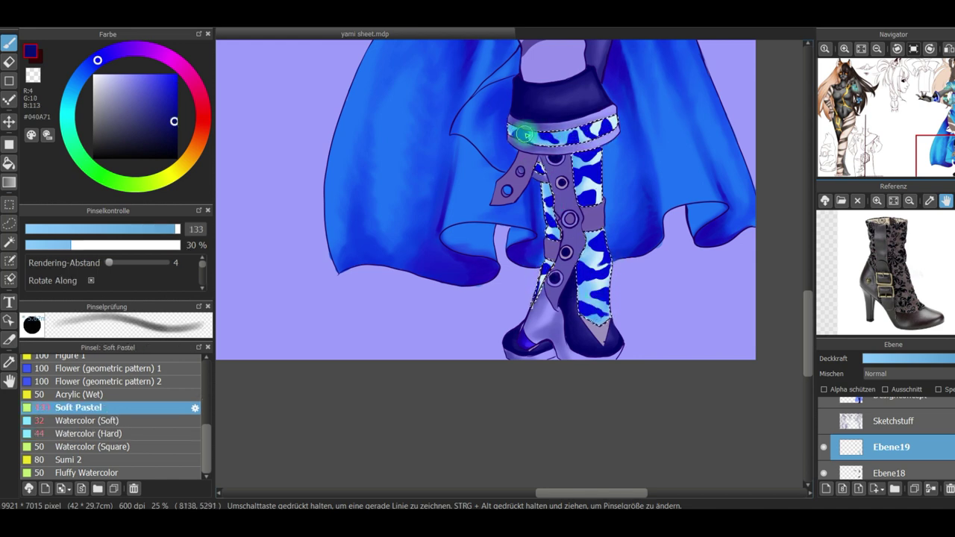
pyautogui.click(175, 130)
pyautogui.click(152, 229)
pyautogui.moveTo(522, 133)
pyautogui.mouseDown()
pyautogui.moveTo(589, 135)
pyautogui.moveTo(576, 181)
pyautogui.moveTo(590, 244)
pyautogui.mouseUp()
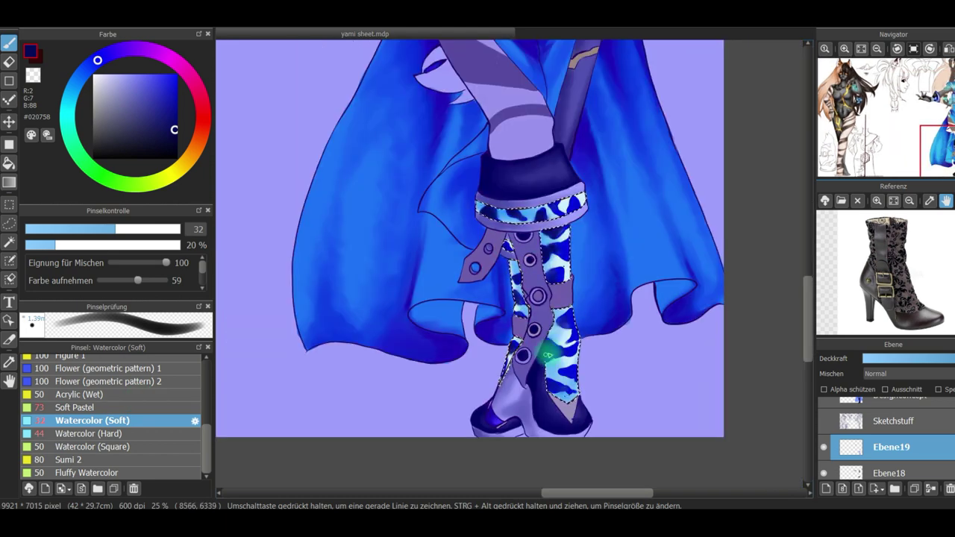
# Add cream #F8D49C camouflage patches to the boot panels and glove cuff with Watercolor (Hard) at size 44
pyautogui.hotkey('ctrl', 'd')
pyautogui.click(189, 158)
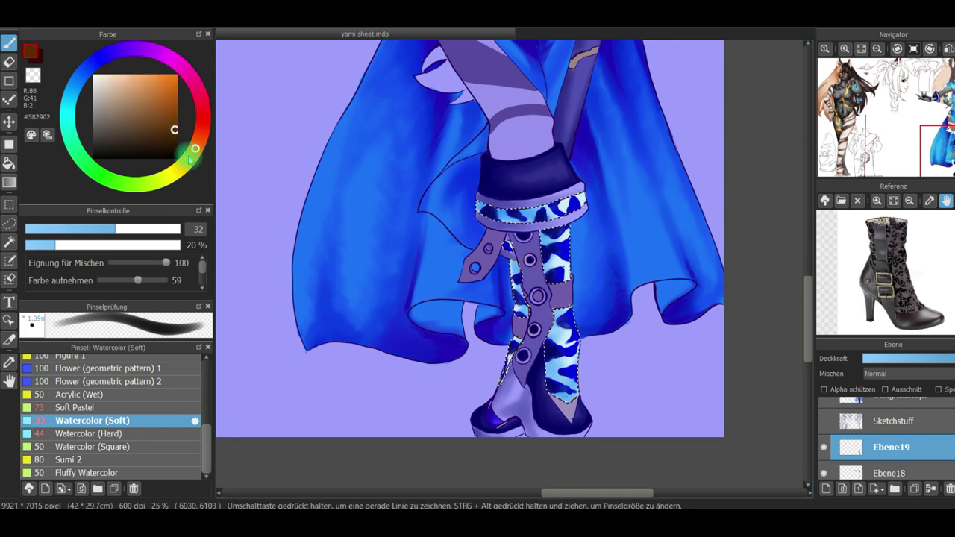
pyautogui.click(124, 77)
pyautogui.click(137, 433)
pyautogui.hotkey('ctrl', 'z')
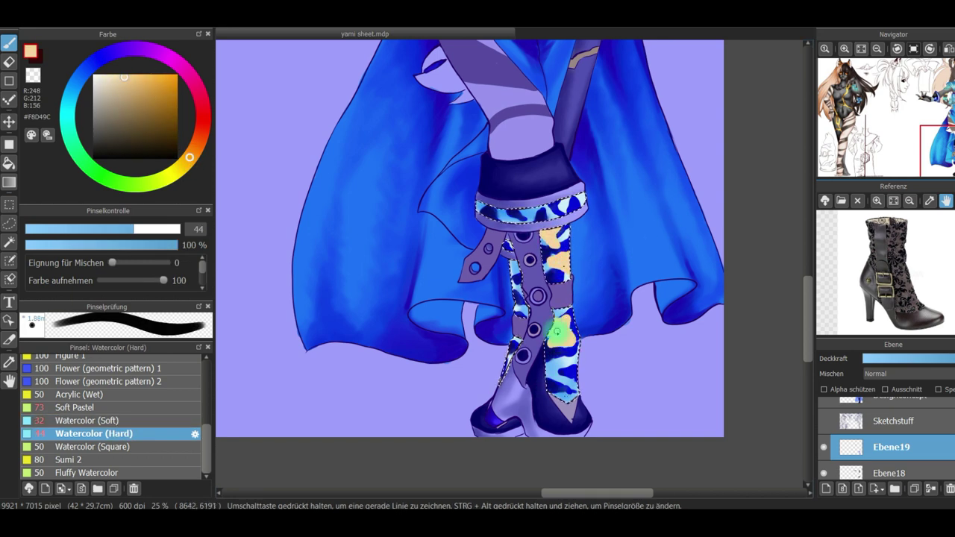
pyautogui.moveTo(418, 68); pyautogui.dragTo(601, 474)
pyautogui.moveTo(510, 235); pyautogui.dragTo(511, 226)
# Add salmon #F6A681 to the camouflage patches on the glove cuff and boot panels, softening with Watercolor (Soft) at size 32
pyautogui.click(199, 138)
pyautogui.click(132, 78)
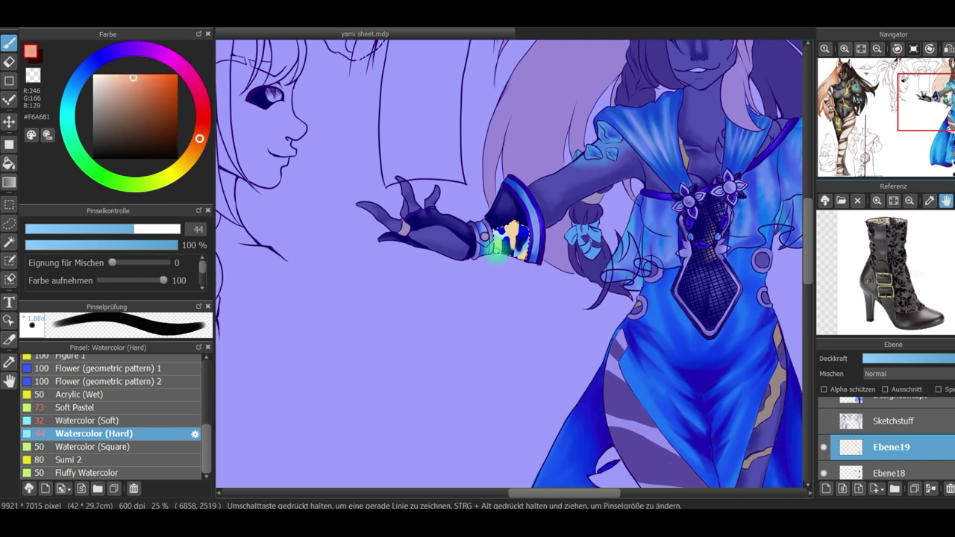
pyautogui.click(129, 420)
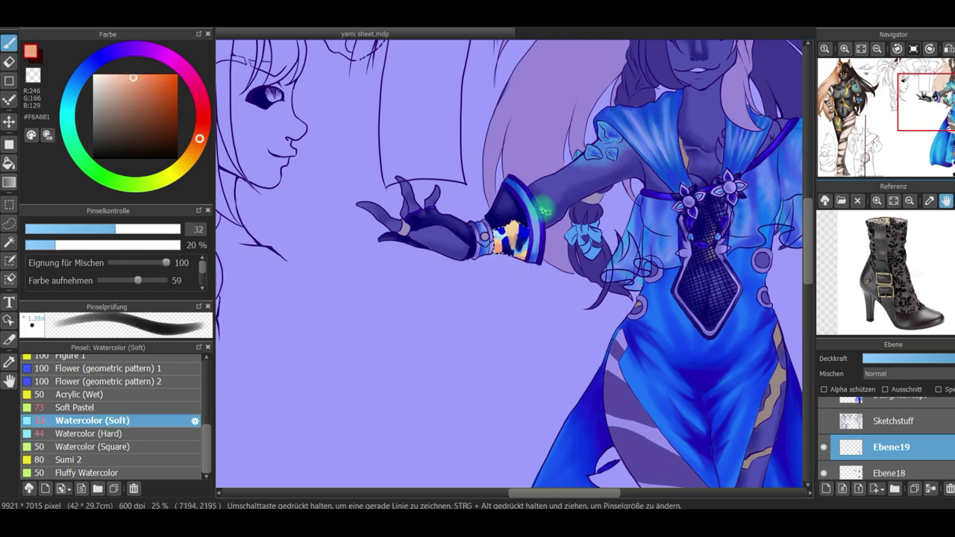
pyautogui.scroll(-10, 520, 270)
pyautogui.hscroll(3, 500, 299)
pyautogui.moveTo(502, 299); pyautogui.dragTo(558, 291)
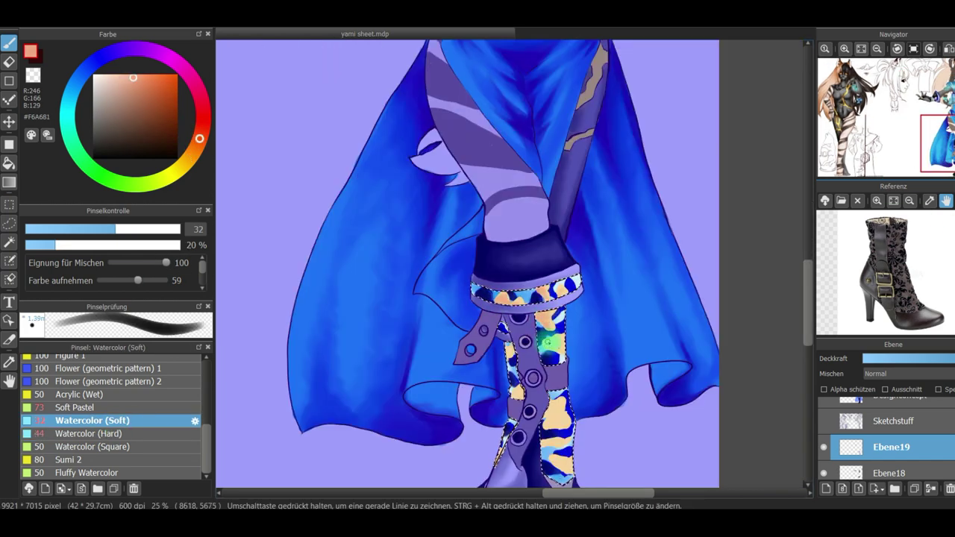
pyautogui.moveTo(561, 337); pyautogui.dragTo(552, 351)
pyautogui.moveTo(515, 387)
pyautogui.mouseDown()
pyautogui.moveTo(558, 412)
pyautogui.moveTo(546, 421)
pyautogui.moveTo(558, 410)
pyautogui.moveTo(562, 448)
pyautogui.mouseUp()
pyautogui.moveTo(505, 447); pyautogui.dragTo(498, 463)
# Clear the selection and rename the camouflage layer to muster
pyautogui.hotkey('ctrl', '0')
pyautogui.click(182, 21)
pyautogui.click(213, 51)
pyautogui.doubleClick(893, 445)
pyautogui.press('BackSpace')
pyautogui.write('muds')
pyautogui.press('BackSpace')
pyautogui.press('BackSpace')
pyautogui.write('ster')
pyautogui.press('Return')
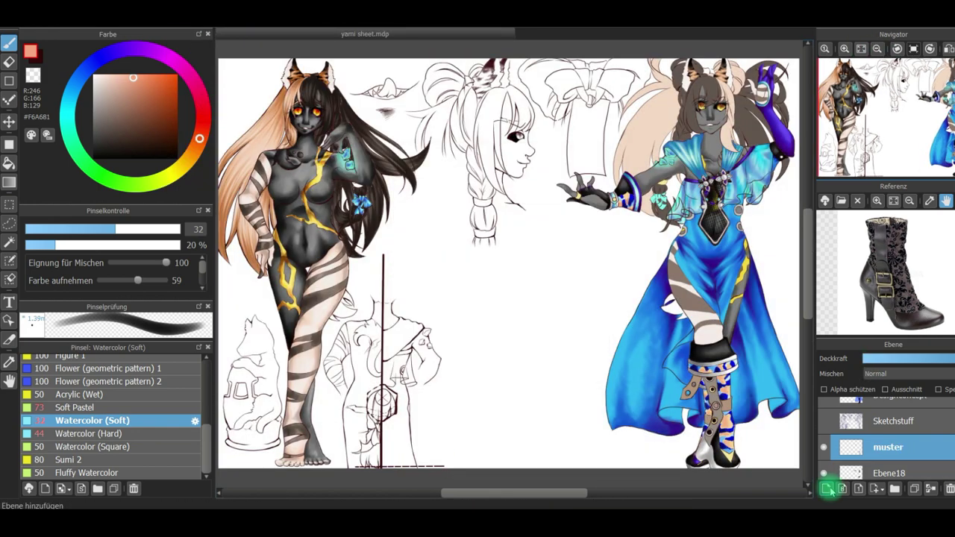
# Mask-select the loose strap, the centre strap and the side straps of the boot with the Select Pen at size 44
pyautogui.click(844, 49)
pyautogui.click(845, 48)
pyautogui.click(951, 161)
pyautogui.press('e')
pyautogui.moveTo(941, 104); pyautogui.dragTo(950, 148)
pyautogui.press('b')
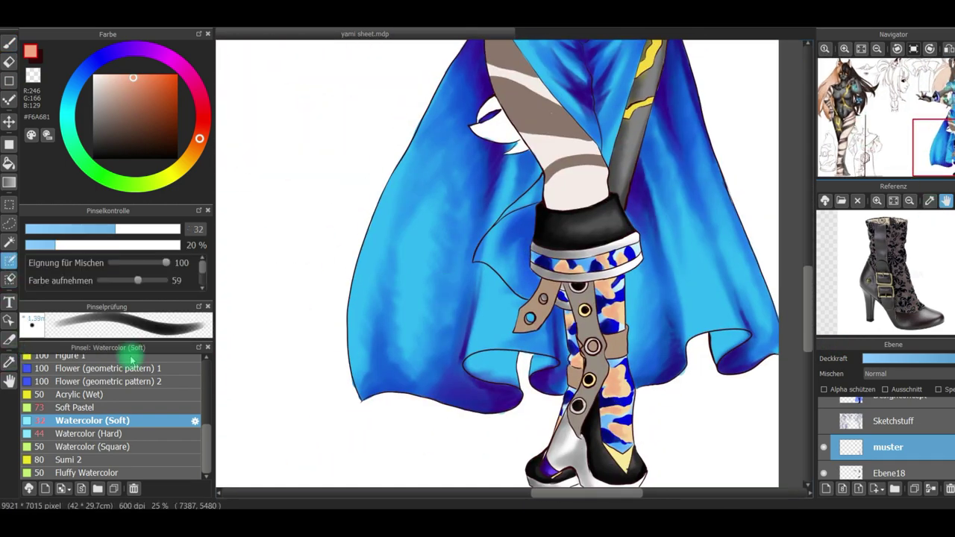
pyautogui.click(94, 433)
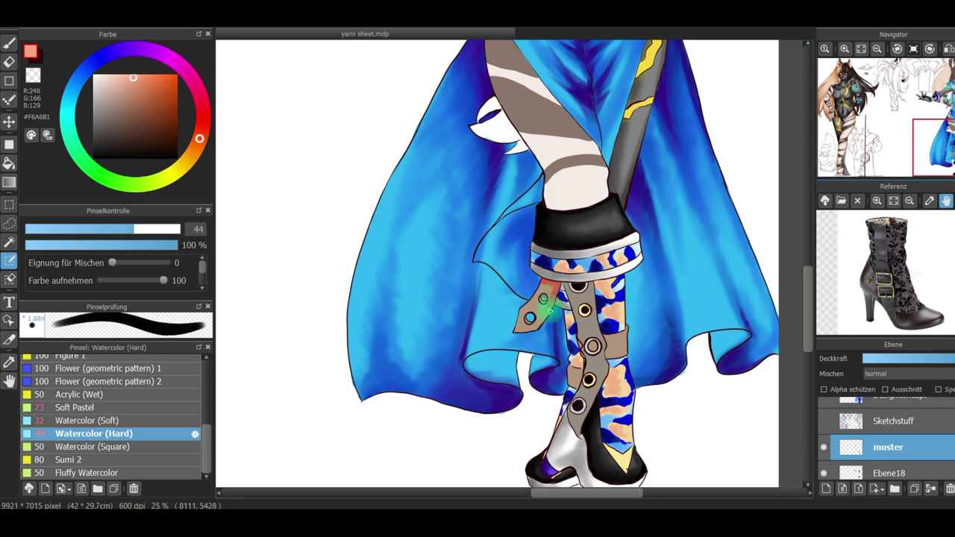
pyautogui.moveTo(557, 282)
pyautogui.mouseDown()
pyautogui.moveTo(549, 306)
pyautogui.moveTo(541, 296)
pyautogui.moveTo(547, 287)
pyautogui.moveTo(545, 314)
pyautogui.moveTo(539, 302)
pyautogui.moveTo(523, 305)
pyautogui.moveTo(537, 330)
pyautogui.mouseUp()
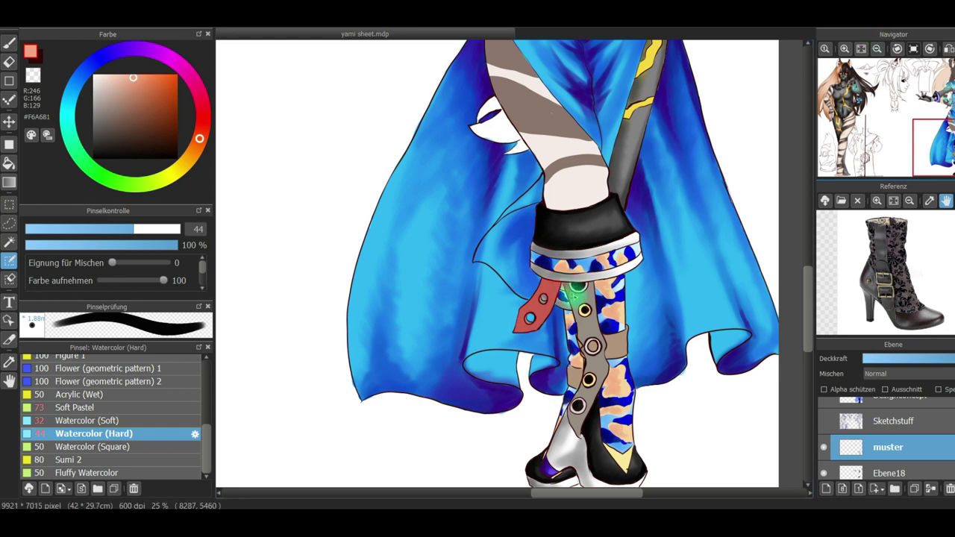
pyautogui.moveTo(584, 310)
pyautogui.mouseDown()
pyautogui.moveTo(580, 350)
pyautogui.moveTo(604, 352)
pyautogui.moveTo(587, 338)
pyautogui.moveTo(593, 325)
pyautogui.moveTo(588, 377)
pyautogui.moveTo(601, 366)
pyautogui.moveTo(601, 375)
pyautogui.moveTo(593, 394)
pyautogui.moveTo(582, 382)
pyautogui.moveTo(578, 435)
pyautogui.moveTo(567, 405)
pyautogui.moveTo(579, 394)
pyautogui.moveTo(572, 368)
pyautogui.moveTo(578, 376)
pyautogui.moveTo(617, 343)
pyautogui.mouseUp()
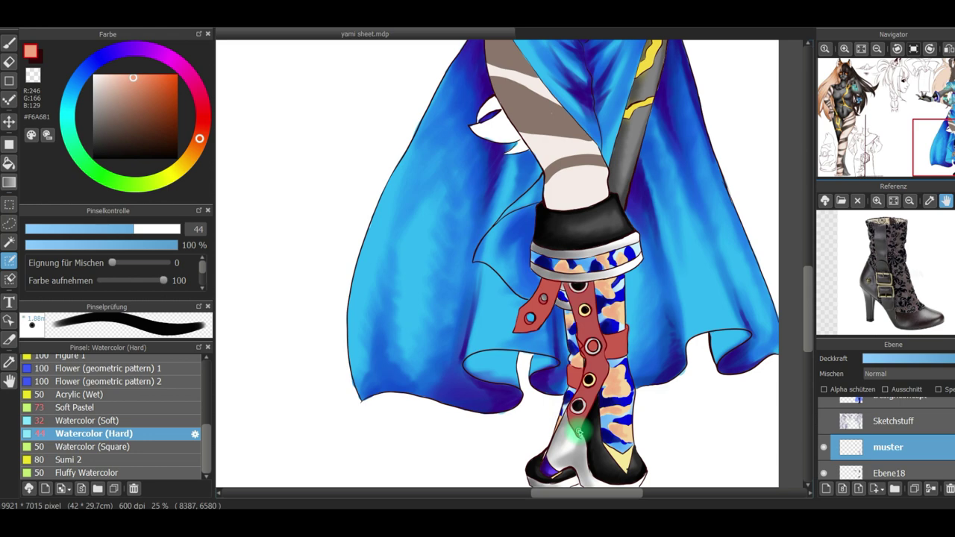
# Sample the strap brown #6C3604 from the farbkonzept outfit layer and add a new layer above muster
pyautogui.scroll(-10, 888, 444)
pyautogui.click(918, 449)
pyautogui.click(13, 46)
pyautogui.click(13, 363)
pyautogui.click(537, 307)
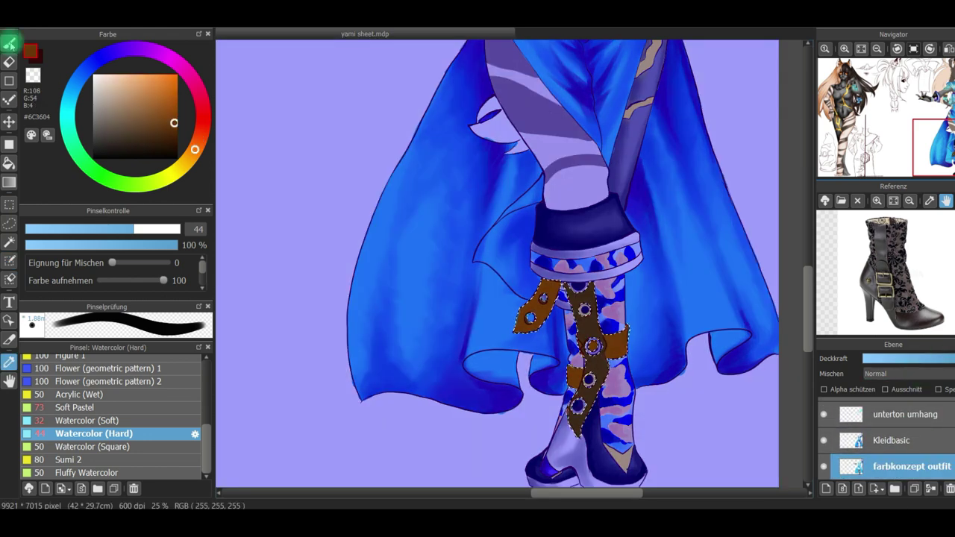
pyautogui.scroll(-5, 895, 440)
pyautogui.click(919, 432)
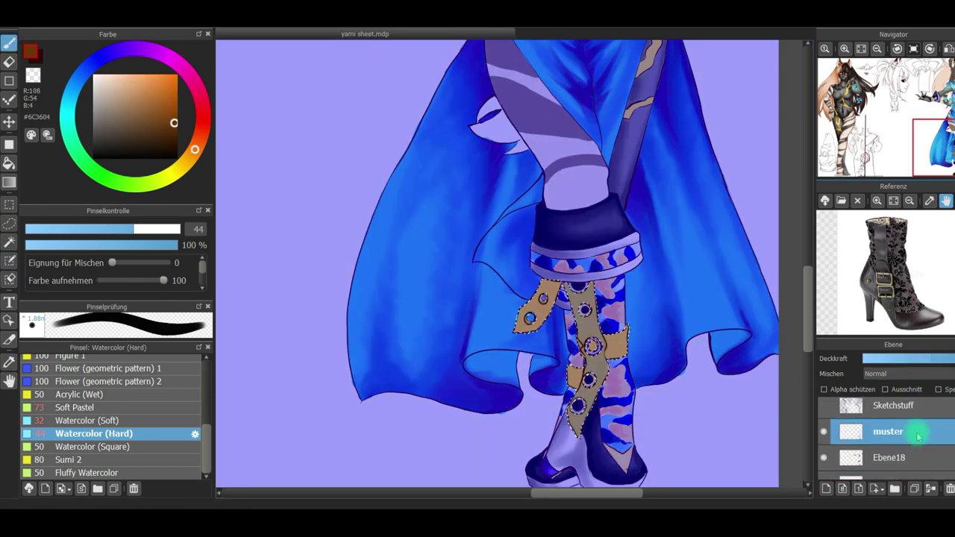
pyautogui.click(826, 488)
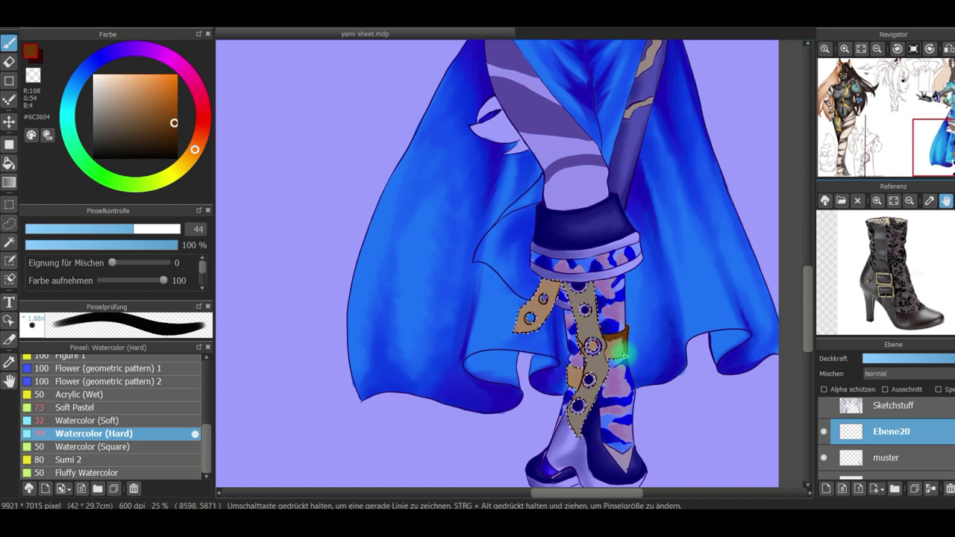
# Paint the loose and side boot straps in warm brown and shade them with #503019 using Soft Pastel at size 73
pyautogui.click(177, 96)
pyautogui.moveTo(195, 150)
pyautogui.mouseDown()
pyautogui.moveTo(182, 173)
pyautogui.moveTo(193, 154)
pyautogui.mouseUp()
pyautogui.click(172, 81)
pyautogui.click(112, 407)
pyautogui.click(197, 146)
pyautogui.click(150, 132)
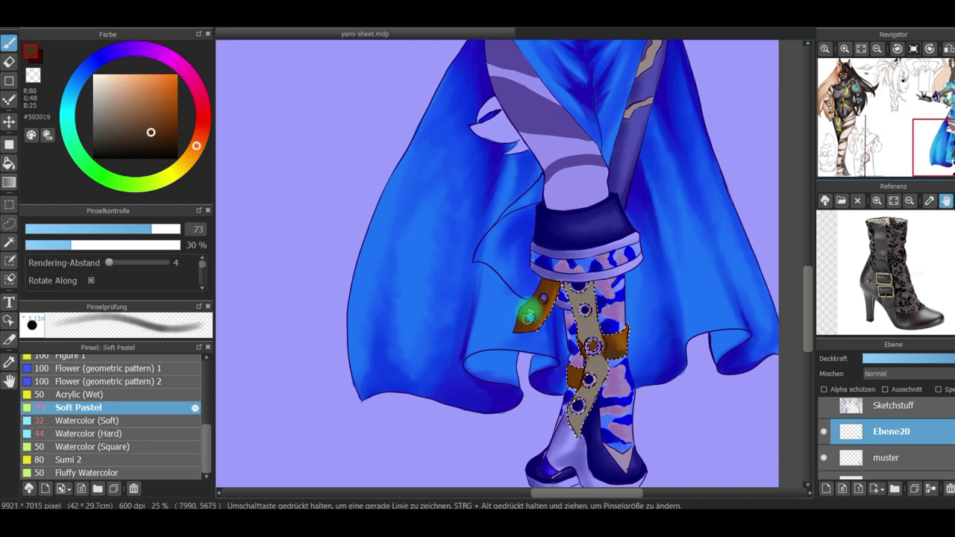
# Fill the centre boot strap with brown #503019 and shade it with #1B0D03 and #231105, blending with Watercolor (Soft) at size 32
pyautogui.click(97, 434)
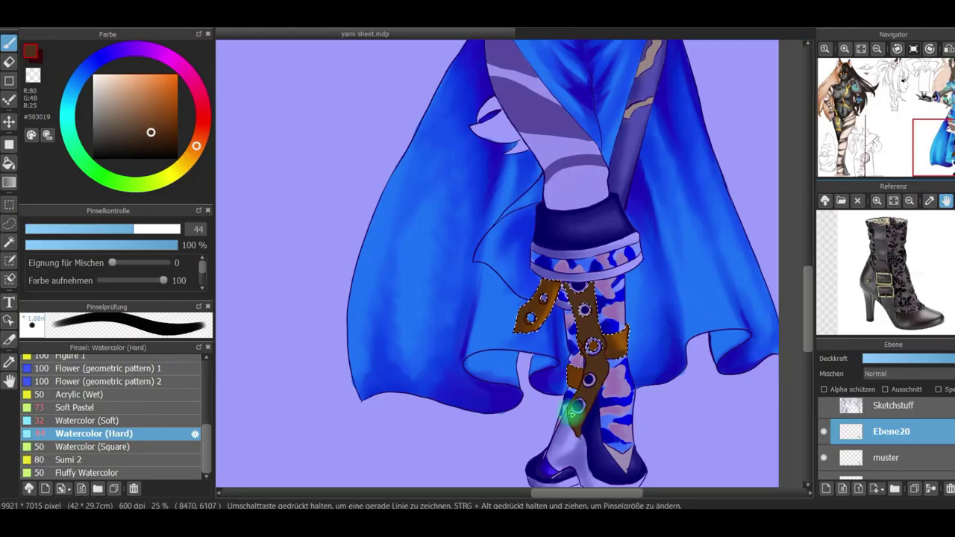
pyautogui.click(162, 142)
pyautogui.click(79, 407)
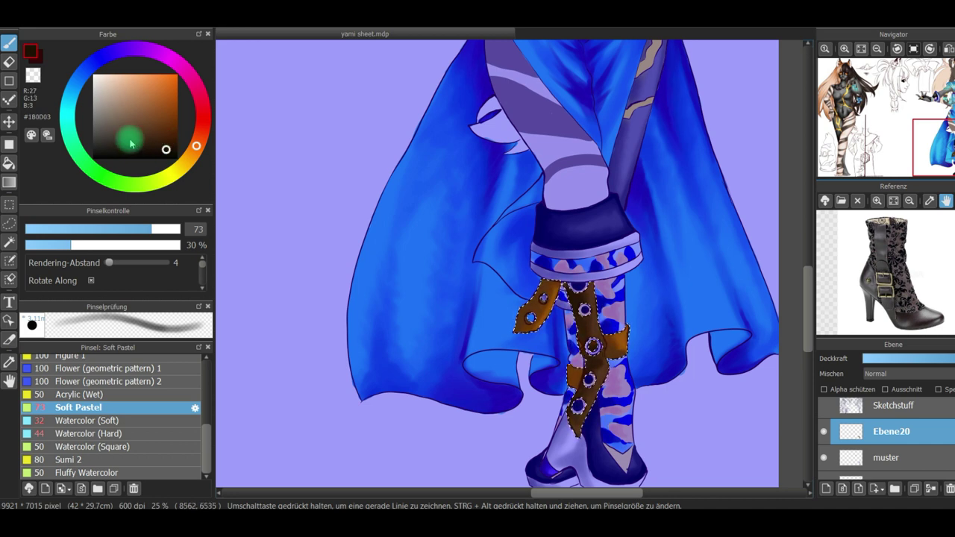
pyautogui.click(163, 147)
pyautogui.click(92, 420)
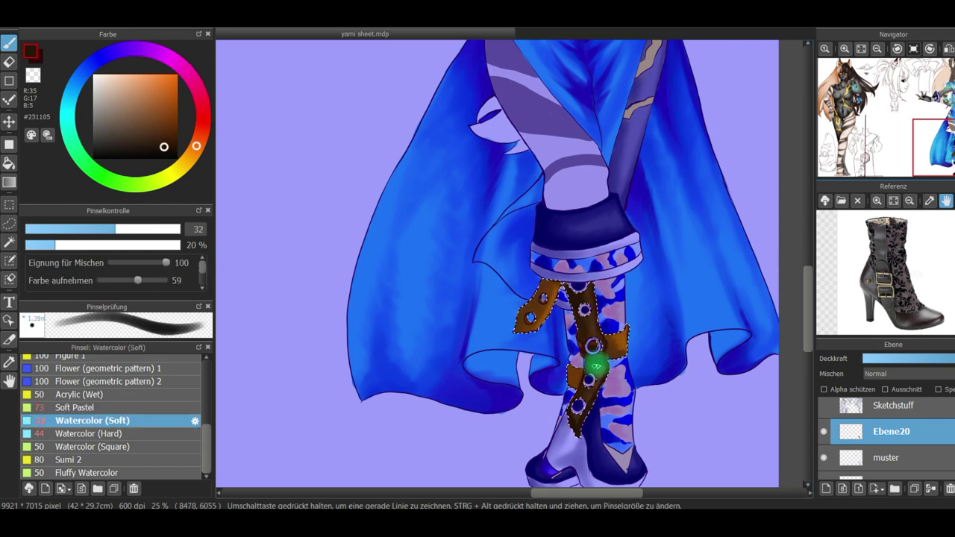
# Paint dashed stitching along the boot straps in light peach #FCCEAC with Watercolor (Hard) at size 18
pyautogui.click(94, 434)
pyautogui.click(120, 76)
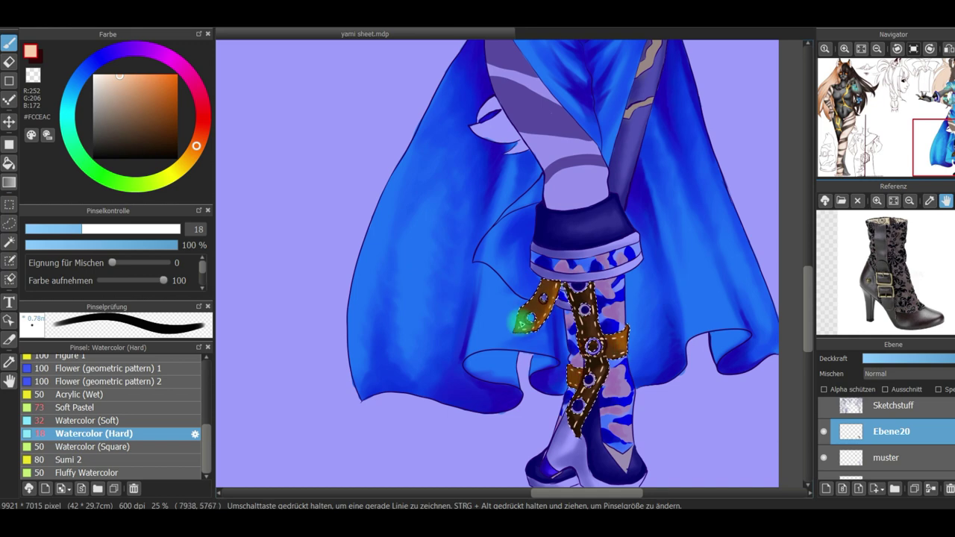
pyautogui.doubleClick(886, 432)
pyautogui.click(575, 363)
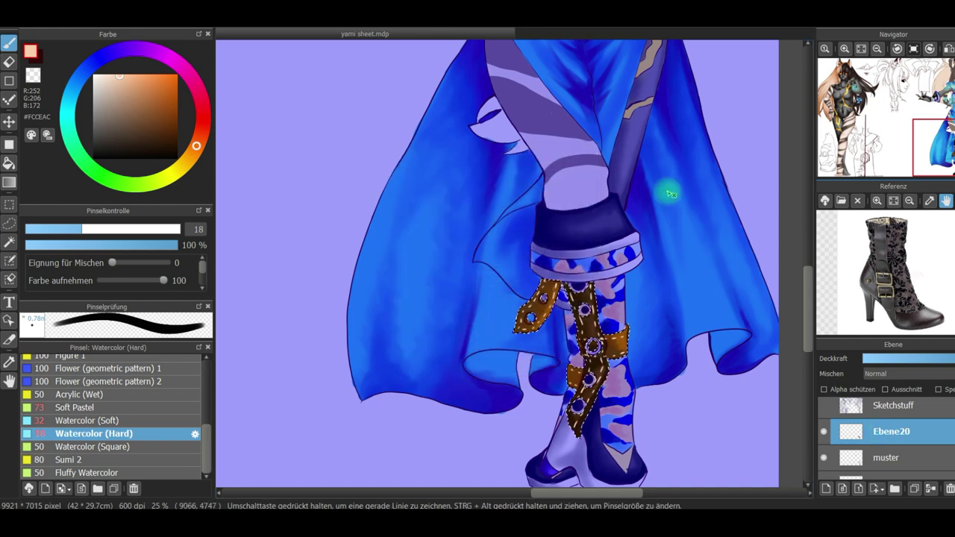
# Clear the selection and merge the strap layer down into muster
pyautogui.click(861, 48)
pyautogui.hotkey('ctrl', 'd')
pyautogui.click(930, 489)
pyautogui.doubleClick(903, 447)
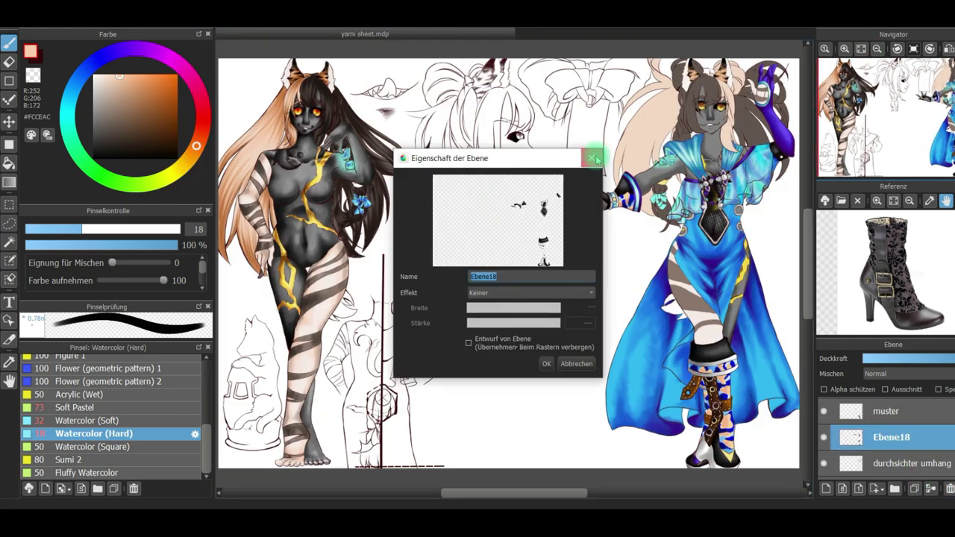
pyautogui.click(593, 154)
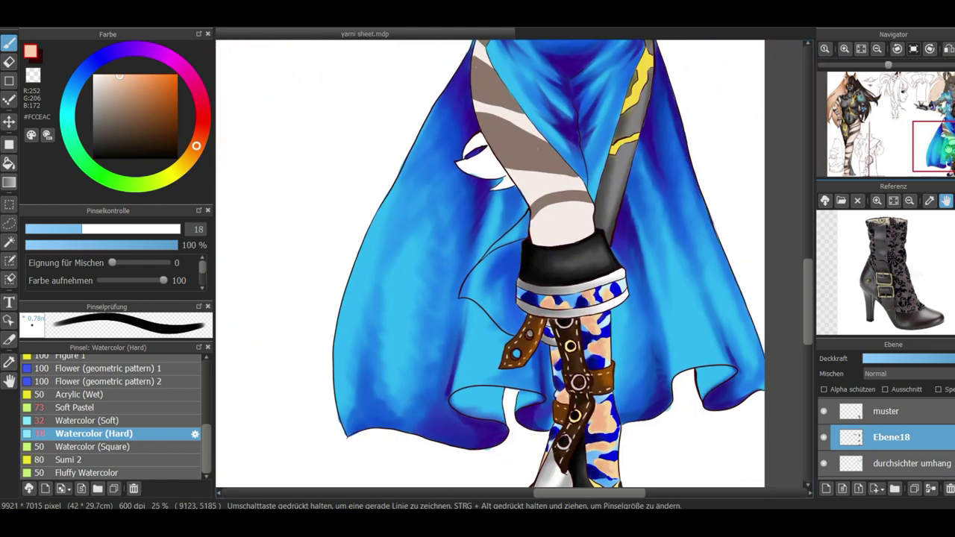
# Mask-select the boot eyelets and toe trims, the four hip rings on the dress and the finger ring on a new layer
pyautogui.scroll(-1, 724, 305)
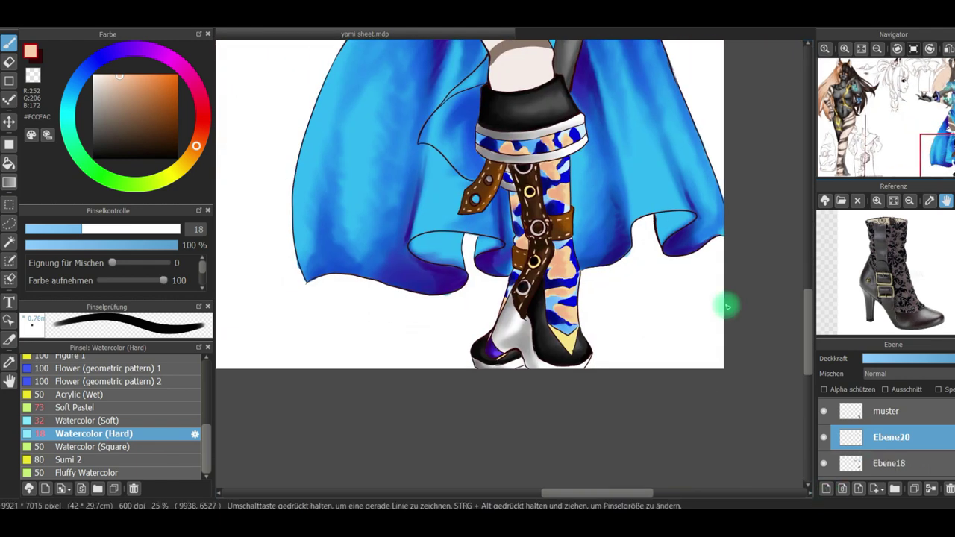
pyautogui.moveTo(537, 224)
pyautogui.mouseDown()
pyautogui.moveTo(537, 235)
pyautogui.moveTo(545, 226)
pyautogui.mouseUp()
pyautogui.moveTo(527, 189); pyautogui.dragTo(532, 168)
pyautogui.moveTo(520, 282)
pyautogui.mouseDown()
pyautogui.moveTo(518, 293)
pyautogui.moveTo(528, 288)
pyautogui.mouseUp()
pyautogui.moveTo(550, 329); pyautogui.dragTo(575, 343)
pyautogui.moveTo(512, 354); pyautogui.dragTo(504, 357)
pyautogui.click(945, 100)
pyautogui.click(536, 317)
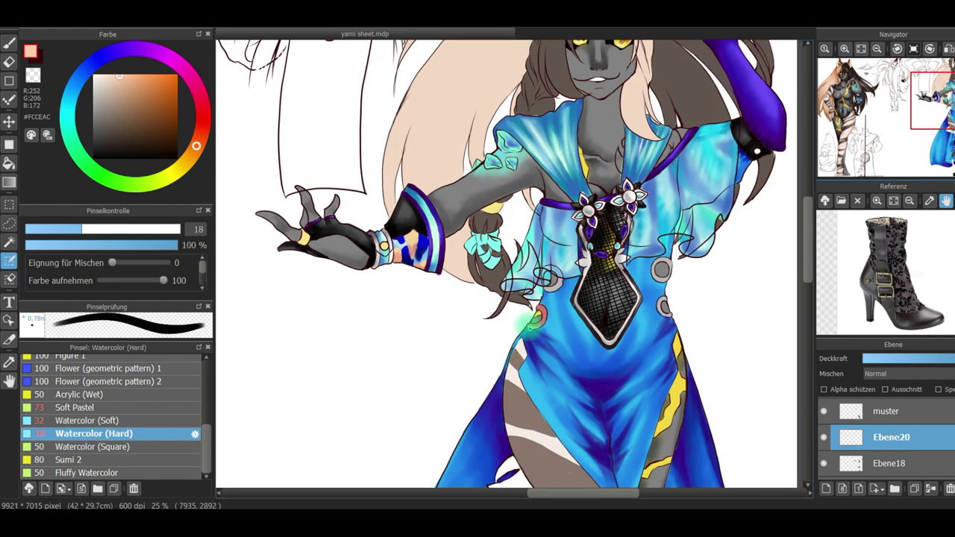
pyautogui.click(551, 278)
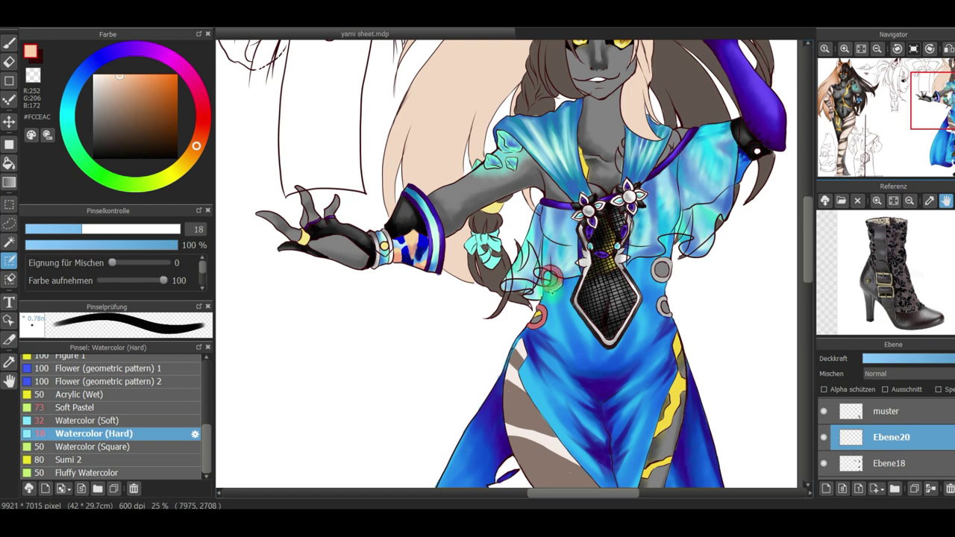
pyautogui.click(661, 268)
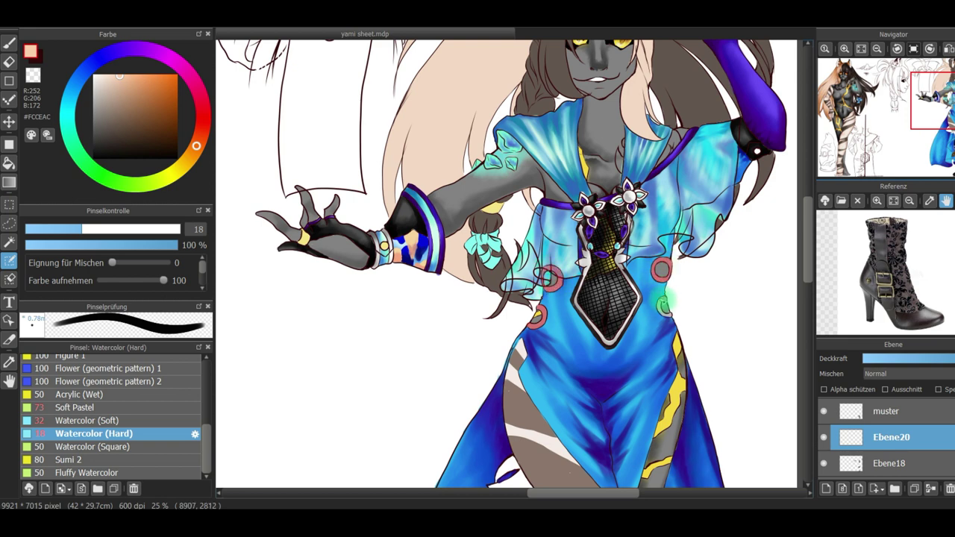
pyautogui.click(662, 306)
pyautogui.click(303, 237)
# Set grey #B5B5B5 for the metal parts and extend their selection on the boot with the Select Pen at size 16
pyautogui.click(12, 41)
pyautogui.click(94, 99)
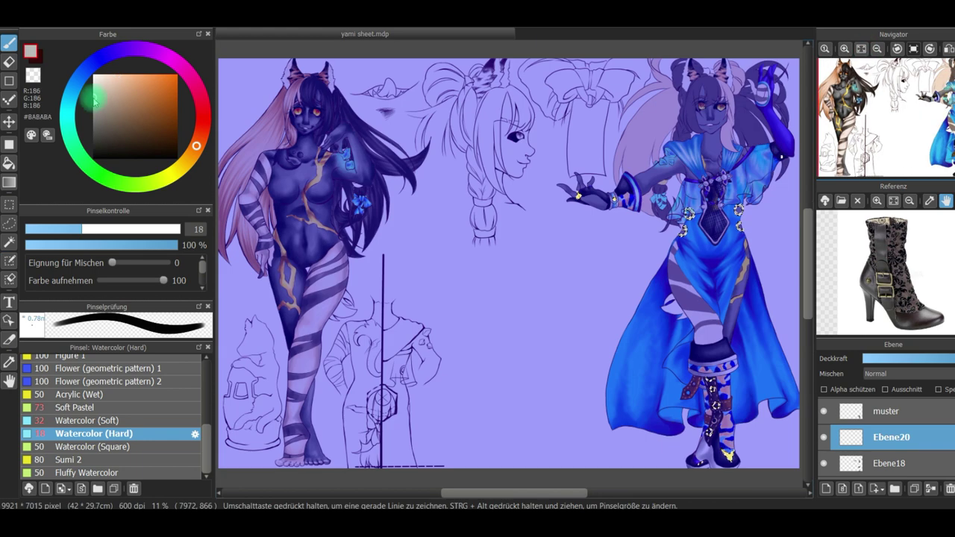
pyautogui.moveTo(164, 229); pyautogui.dragTo(138, 229)
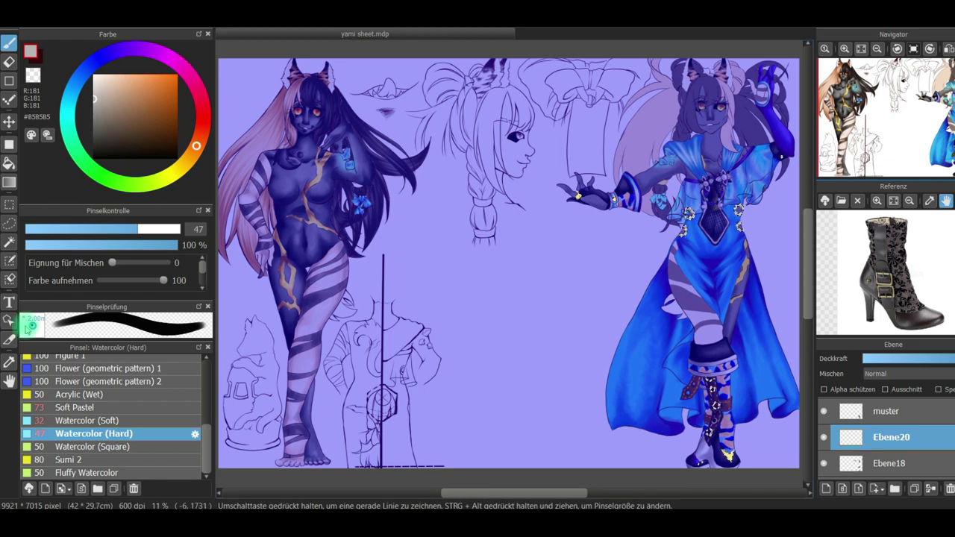
pyautogui.click(9, 261)
pyautogui.click(844, 48)
pyautogui.click(951, 161)
pyautogui.click(76, 229)
pyautogui.moveTo(565, 273)
pyautogui.mouseDown()
pyautogui.moveTo(573, 281)
pyautogui.moveTo(576, 268)
pyautogui.mouseUp()
pyautogui.click(9, 42)
pyautogui.click(861, 48)
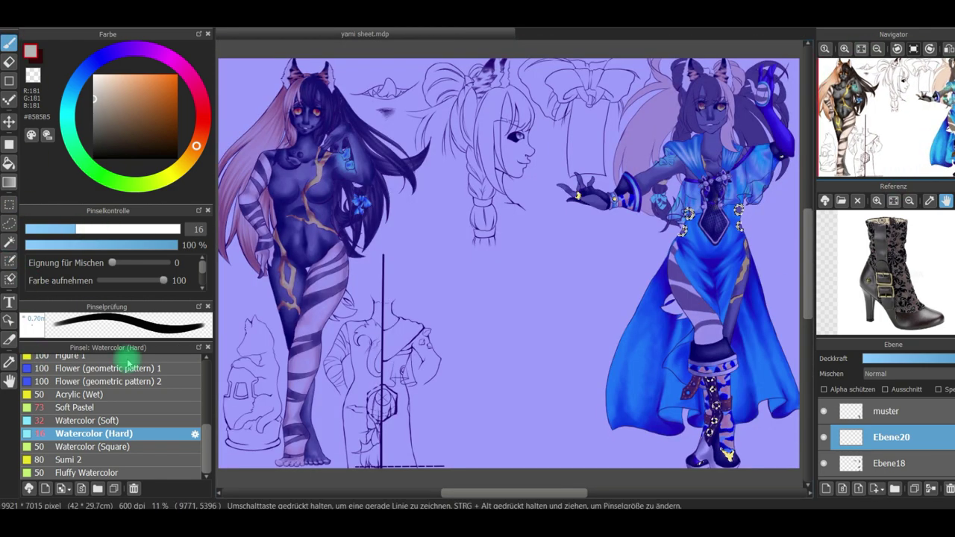
# Shade the metal rings and boot eyelets with dark greys #4D4C4C and #0D0C0C using Soft Pastel at size 73
pyautogui.click(78, 407)
pyautogui.click(94, 133)
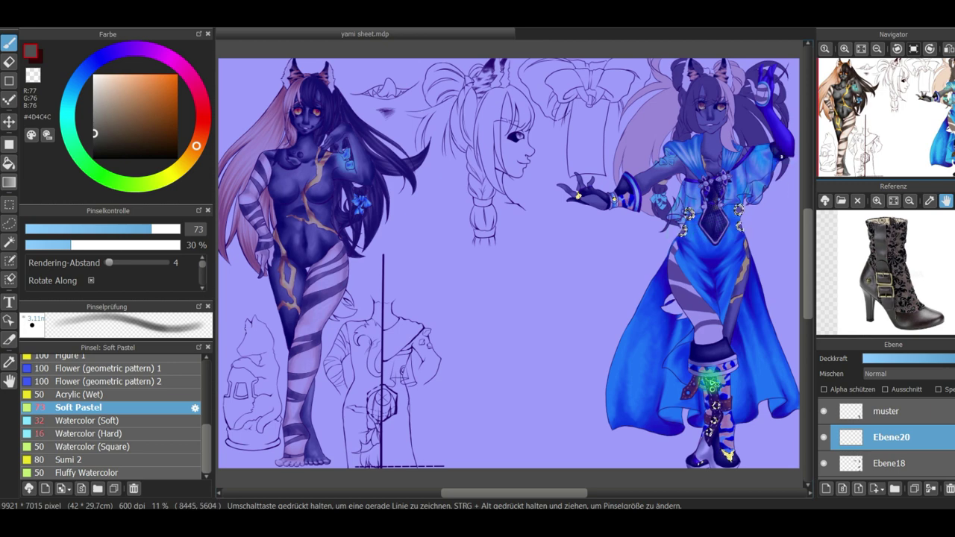
pyautogui.click(94, 154)
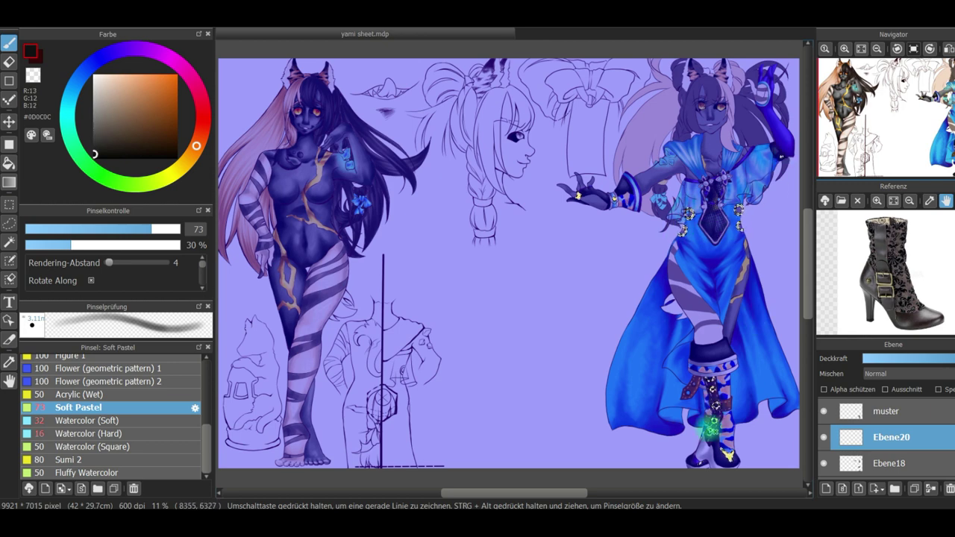
# Sample gold #F8DB47 from the finished character and paint the gold details with Watercolor (Hard) at size 16
pyautogui.click(9, 362)
pyautogui.click(317, 179)
pyautogui.click(10, 42)
pyautogui.click(119, 434)
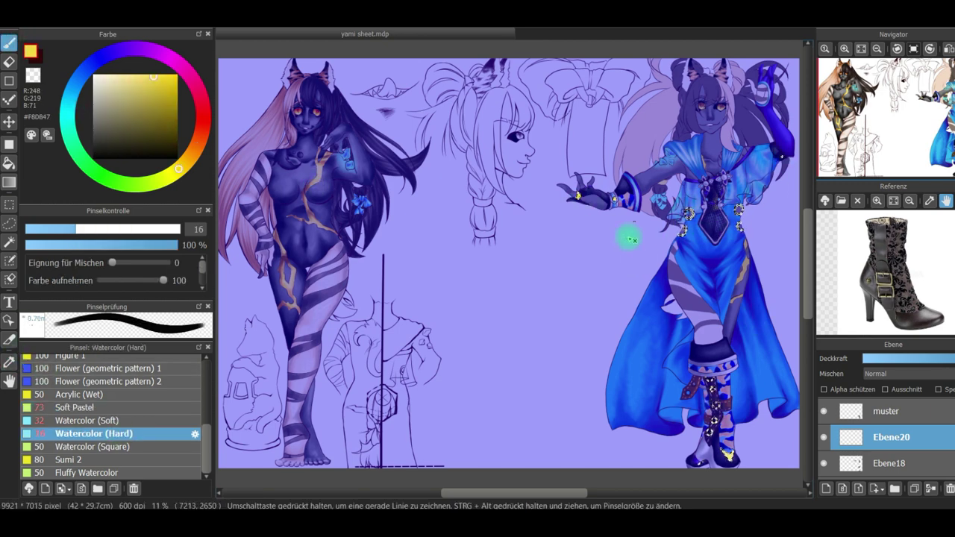
# Shade the gold boot trim and finger ring with orange and dark brown #412306 using Soft Pastel at size 73
pyautogui.click(79, 408)
pyautogui.click(194, 151)
pyautogui.click(163, 89)
pyautogui.moveTo(723, 450); pyautogui.dragTo(729, 456)
pyautogui.click(168, 137)
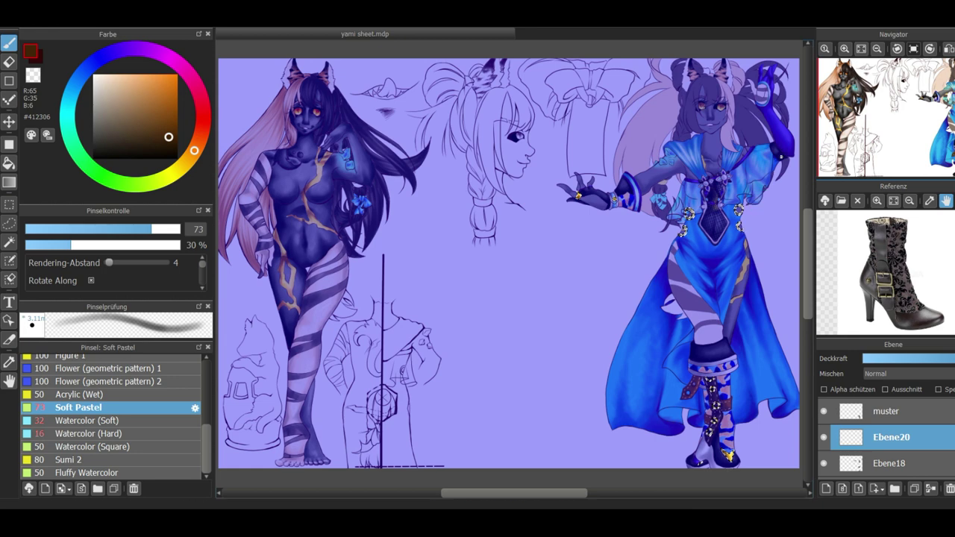
# Clear the selection and move the durchsichter umhang and unterton umhang layers above muster
pyautogui.click(179, 21)
pyautogui.click(197, 40)
pyautogui.scroll(5, 876, 442)
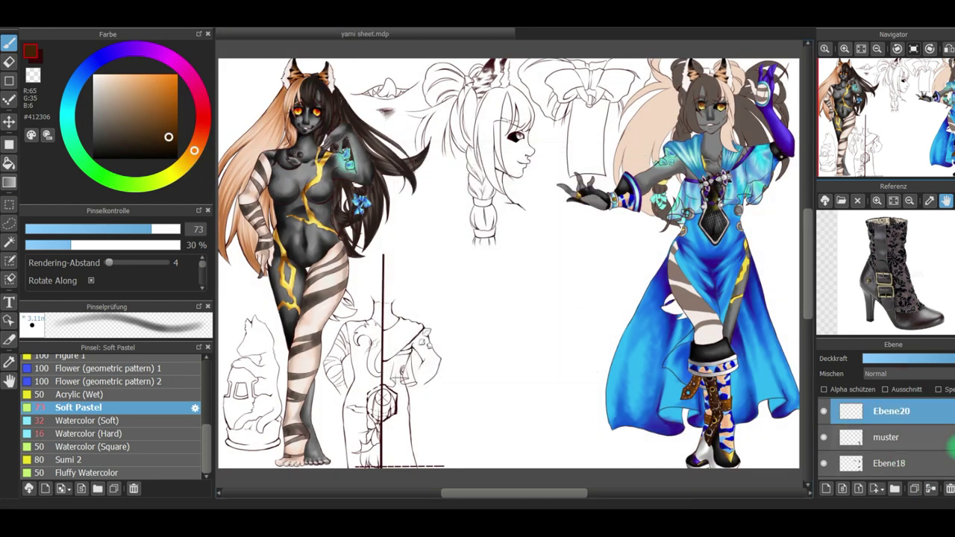
pyautogui.scroll(1, 928, 441)
pyautogui.moveTo(927, 435)
pyautogui.mouseDown()
pyautogui.moveTo(929, 412)
pyautogui.moveTo(919, 420)
pyautogui.mouseUp()
pyautogui.scroll(-3, 931, 451)
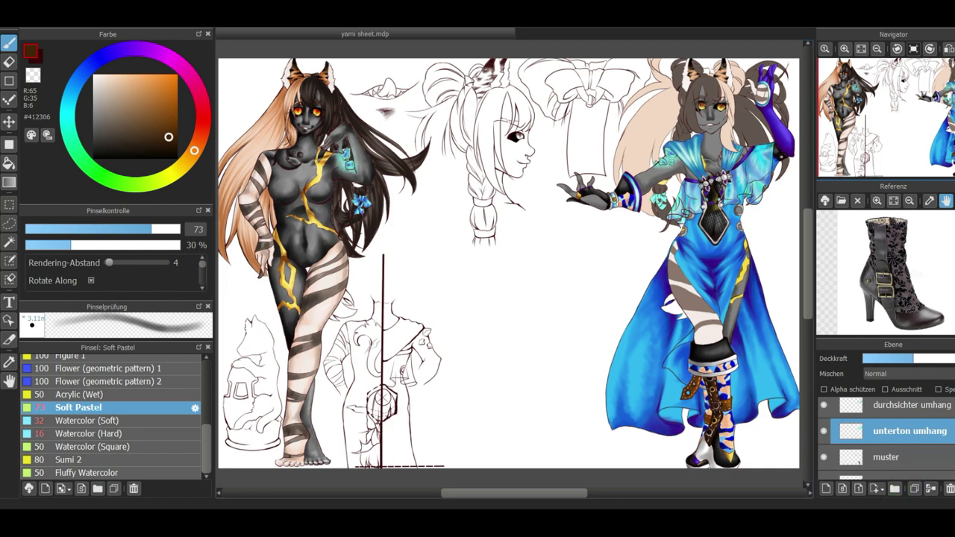
pyautogui.scroll(-10, 925, 455)
pyautogui.doubleClick(921, 423)
pyautogui.click(544, 359)
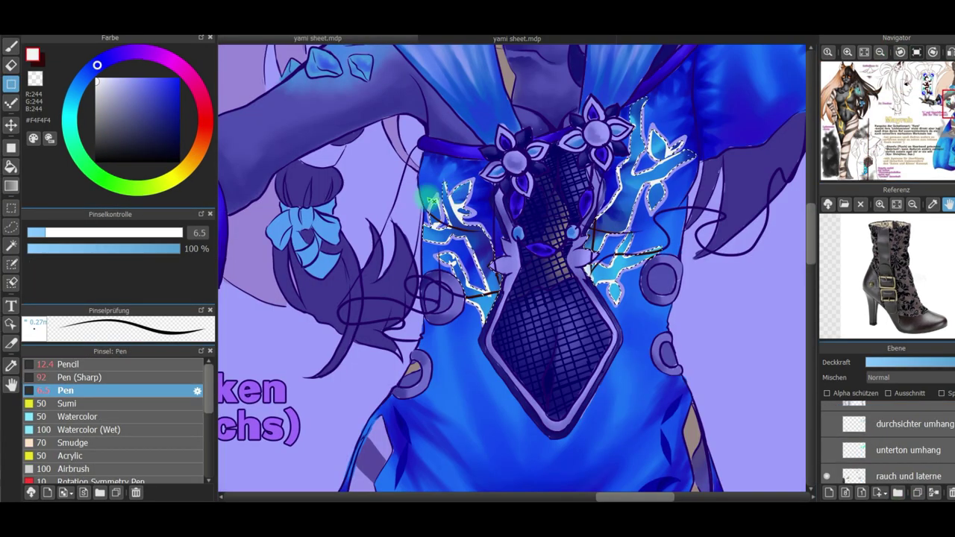
# Fill the dress's branch and leaf ornaments with fine near-vertical lines in off-white #F4F4F4 using Pen at size 3.4
pyautogui.moveTo(464, 294); pyautogui.dragTo(431, 149)
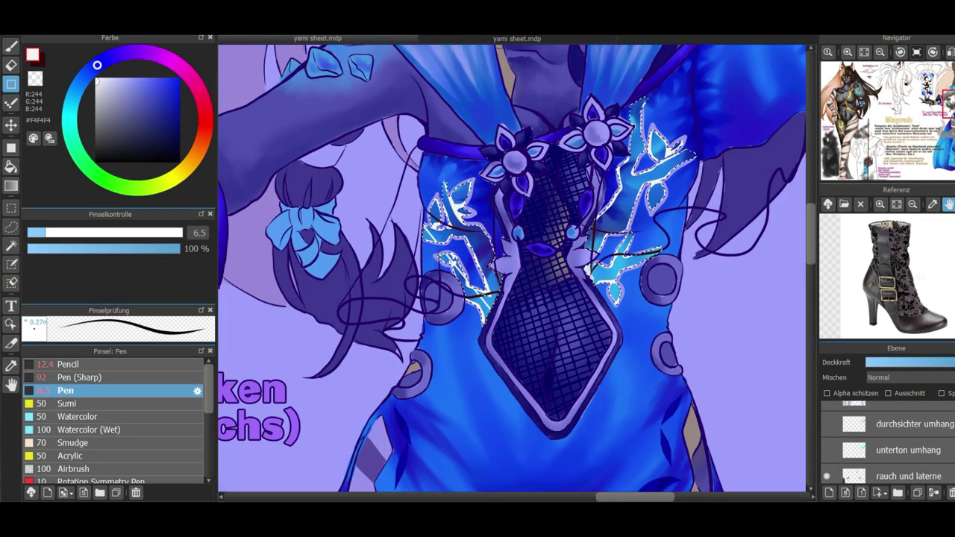
pyautogui.click(36, 232)
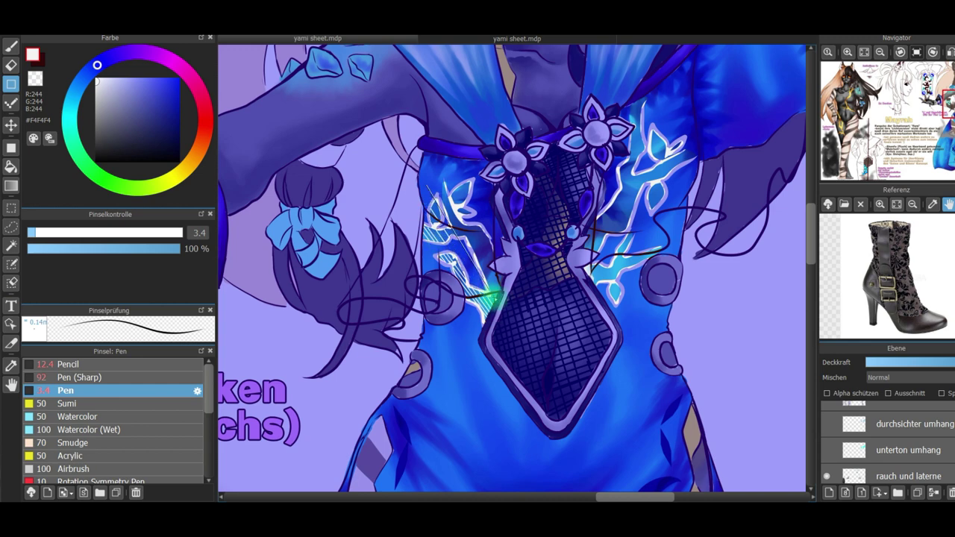
pyautogui.moveTo(437, 217); pyautogui.dragTo(405, 171)
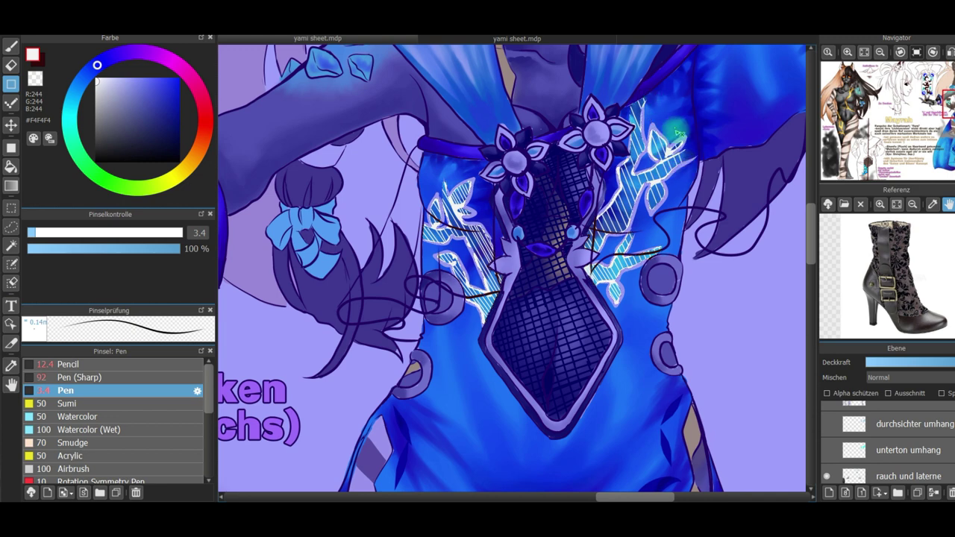
pyautogui.moveTo(586, 310)
pyautogui.mouseDown()
pyautogui.moveTo(663, 270)
pyautogui.moveTo(615, 291)
pyautogui.moveTo(672, 253)
pyautogui.mouseUp()
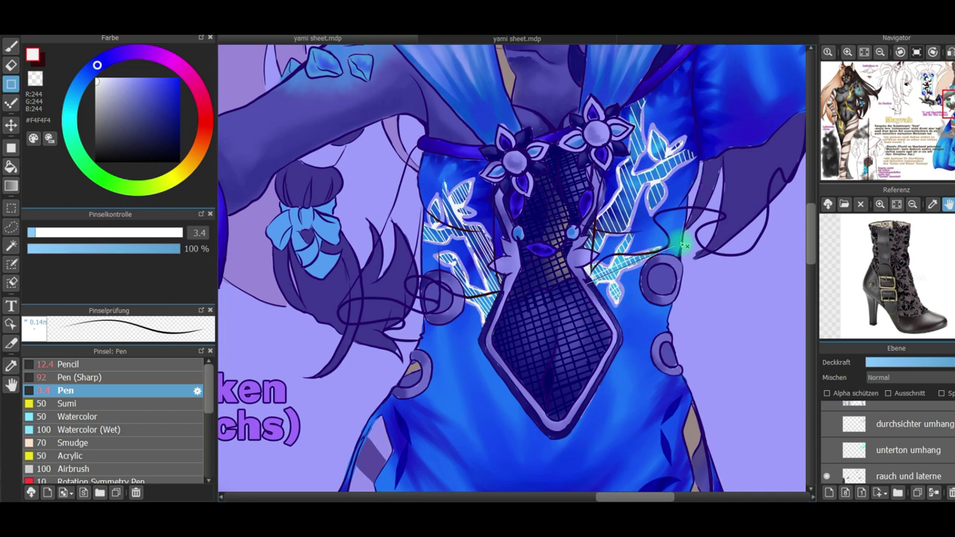
# Cross-hatch the branch ornaments on both sides of the dress with fine slanted off-white lines to form a net pattern
pyautogui.moveTo(476, 319); pyautogui.dragTo(522, 299)
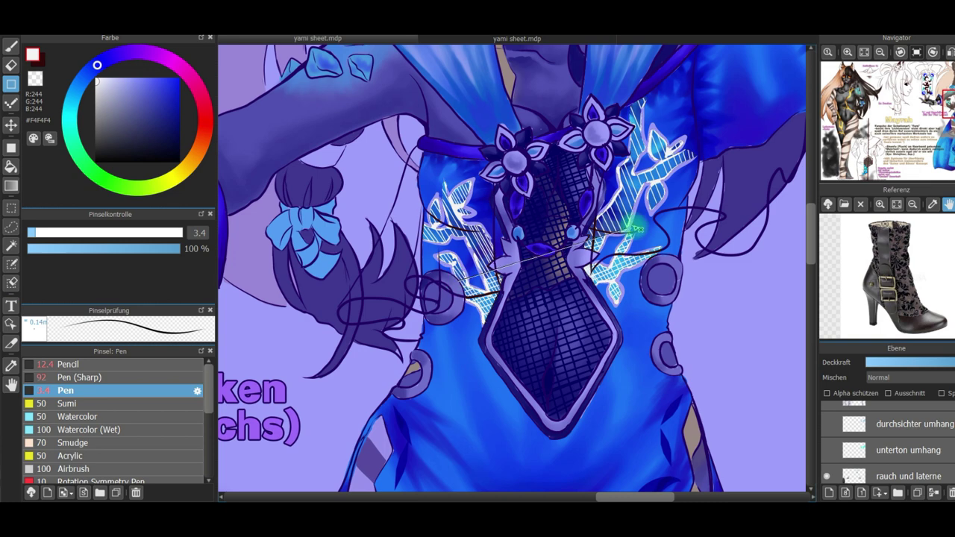
pyautogui.moveTo(672, 202); pyautogui.dragTo(674, 203)
pyautogui.moveTo(450, 264); pyautogui.dragTo(661, 192)
pyautogui.moveTo(451, 260)
pyautogui.mouseDown()
pyautogui.moveTo(661, 189)
pyautogui.moveTo(682, 168)
pyautogui.mouseUp()
pyautogui.moveTo(449, 243); pyautogui.dragTo(699, 156)
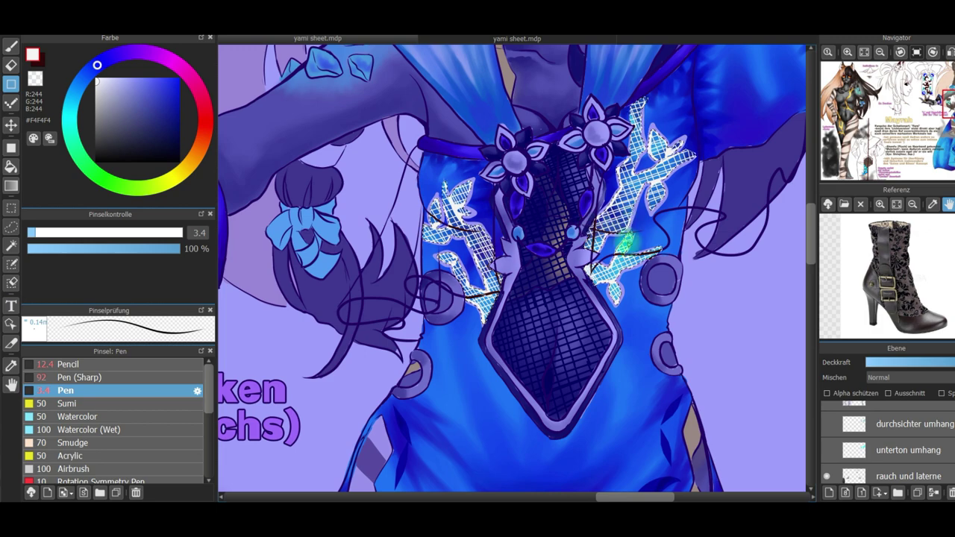
# Clear the selection and show the durchsichter umhang and unterton umhang layers
pyautogui.hotkey('ctrl', 'd')
pyautogui.click(828, 425)
pyautogui.click(827, 450)
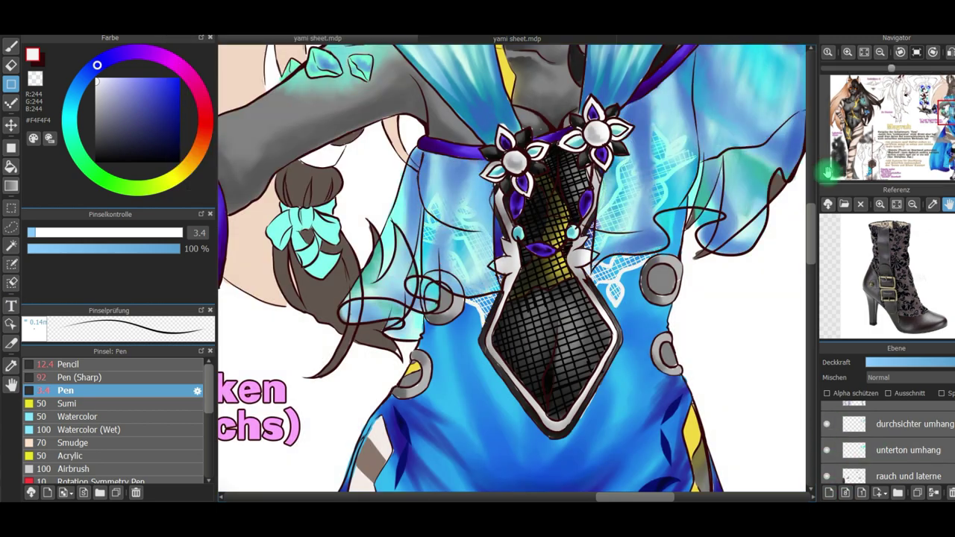
pyautogui.click(864, 52)
pyautogui.click(17, 6)
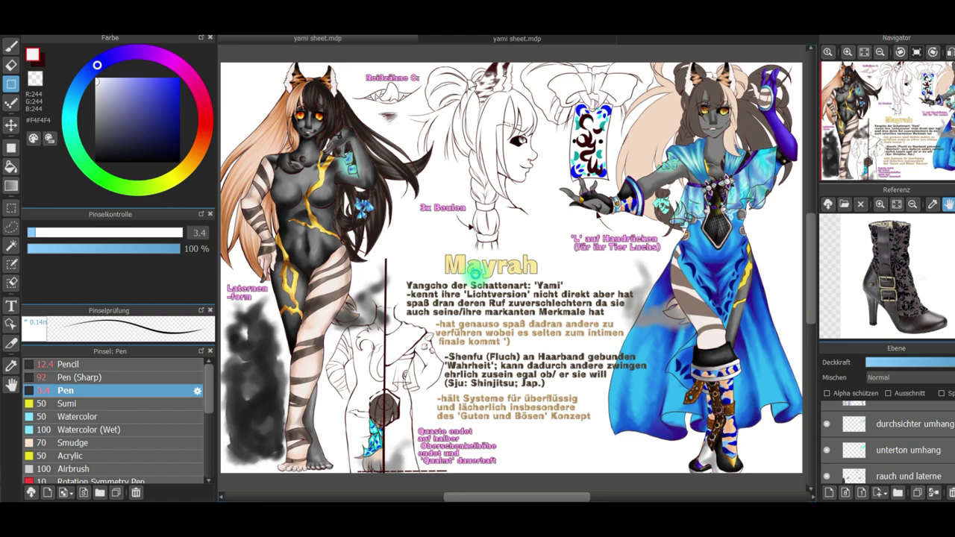
# Hand-letter the artist's signature in the sheet's upper-left corner with Pen at size 22 in dark red #330607
pyautogui.press('b')
pyautogui.press('x')
pyautogui.click(96, 232)
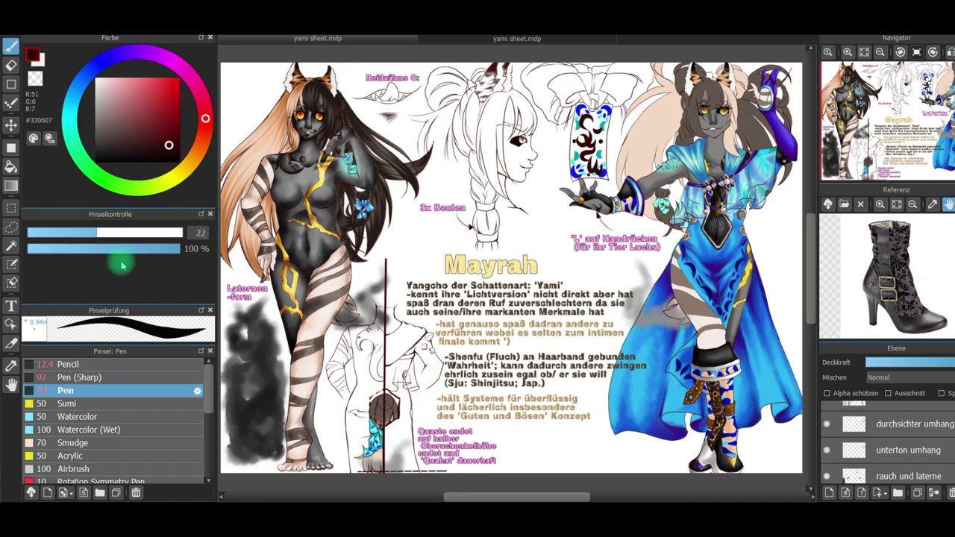
pyautogui.moveTo(875, 68); pyautogui.dragTo(892, 68)
pyautogui.moveTo(899, 126)
pyautogui.mouseDown()
pyautogui.moveTo(916, 150)
pyautogui.moveTo(841, 87)
pyautogui.moveTo(896, 103)
pyautogui.moveTo(841, 68)
pyautogui.mouseUp()
pyautogui.moveTo(333, 246); pyautogui.dragTo(364, 282)
pyautogui.moveTo(362, 288)
pyautogui.mouseDown()
pyautogui.moveTo(392, 271)
pyautogui.moveTo(349, 341)
pyautogui.moveTo(377, 276)
pyautogui.moveTo(389, 294)
pyautogui.mouseUp()
pyautogui.click(133, 30)
pyautogui.moveTo(414, 235)
pyautogui.mouseDown()
pyautogui.moveTo(368, 296)
pyautogui.moveTo(412, 263)
pyautogui.moveTo(403, 317)
pyautogui.mouseUp()
pyautogui.moveTo(335, 254)
pyautogui.mouseDown()
pyautogui.moveTo(329, 316)
pyautogui.moveTo(320, 302)
pyautogui.moveTo(324, 312)
pyautogui.moveTo(337, 300)
pyautogui.moveTo(329, 309)
pyautogui.moveTo(349, 312)
pyautogui.moveTo(367, 276)
pyautogui.moveTo(368, 289)
pyautogui.moveTo(403, 262)
pyautogui.moveTo(390, 278)
pyautogui.moveTo(409, 261)
pyautogui.moveTo(413, 285)
pyautogui.moveTo(410, 301)
pyautogui.moveTo(353, 329)
pyautogui.moveTo(390, 310)
pyautogui.moveTo(398, 322)
pyautogui.moveTo(367, 349)
pyautogui.mouseUp()
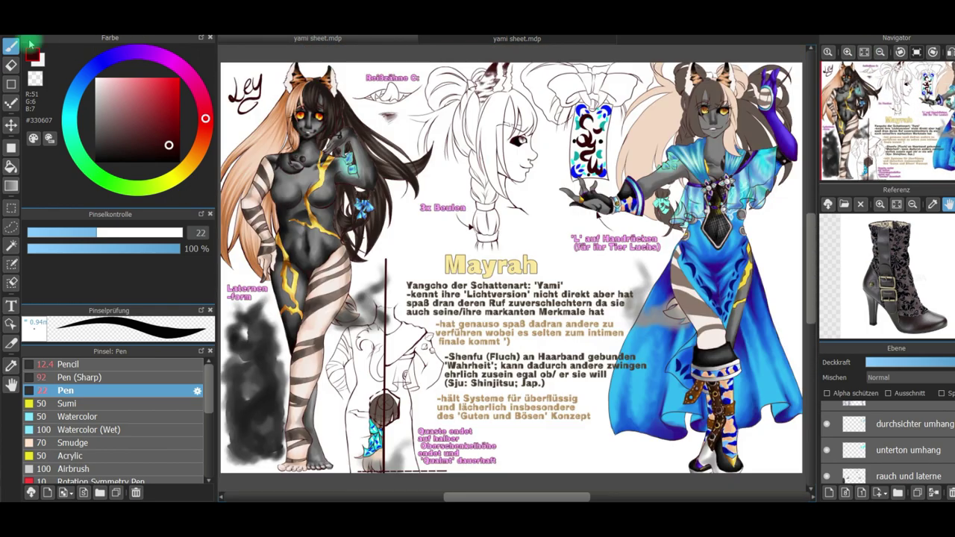
pyautogui.click(24, 14)
pyautogui.click(63, 156)
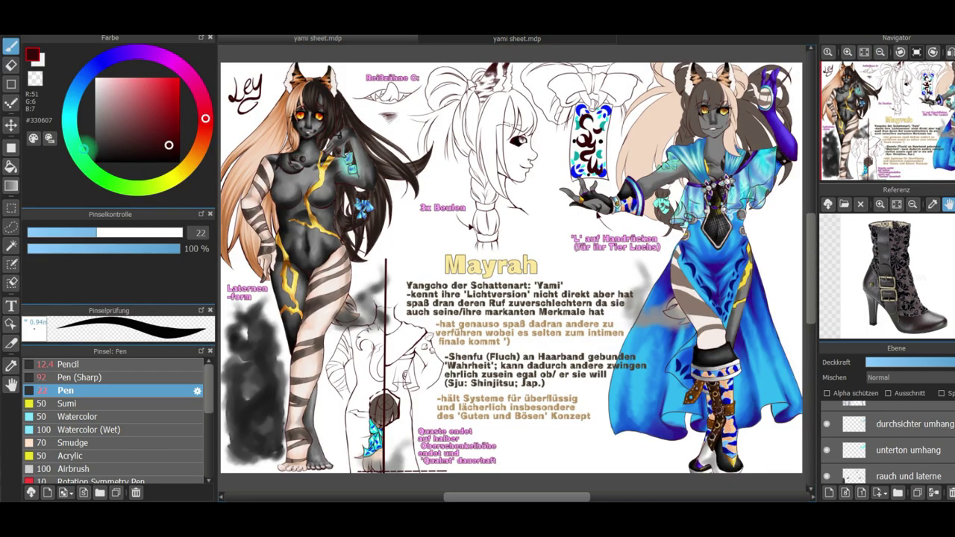